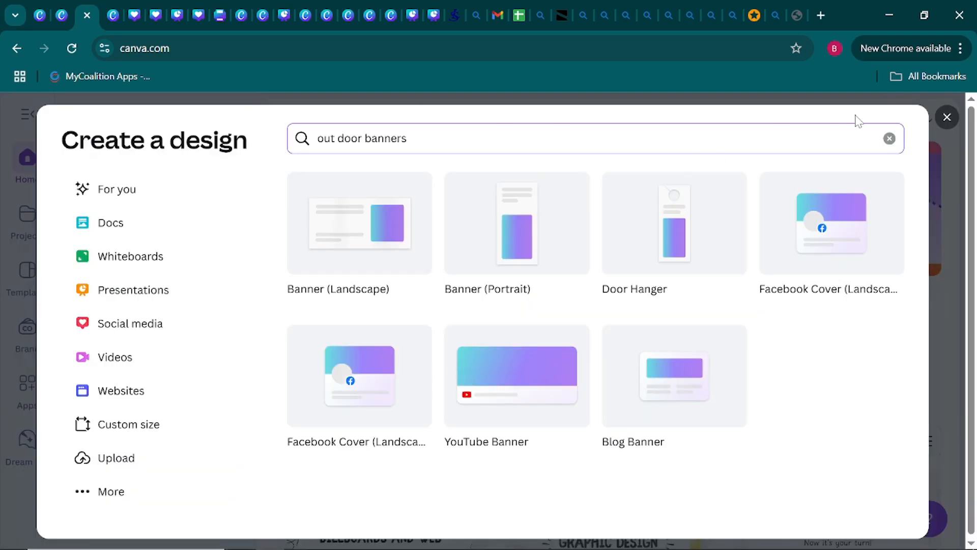
Replace the design type search with "instsgram post" and create a blank Instagram Post (Square) design, 1080 × 1080 px.
key(BackSpace)
key(BackSpace)
key(BackSpace)
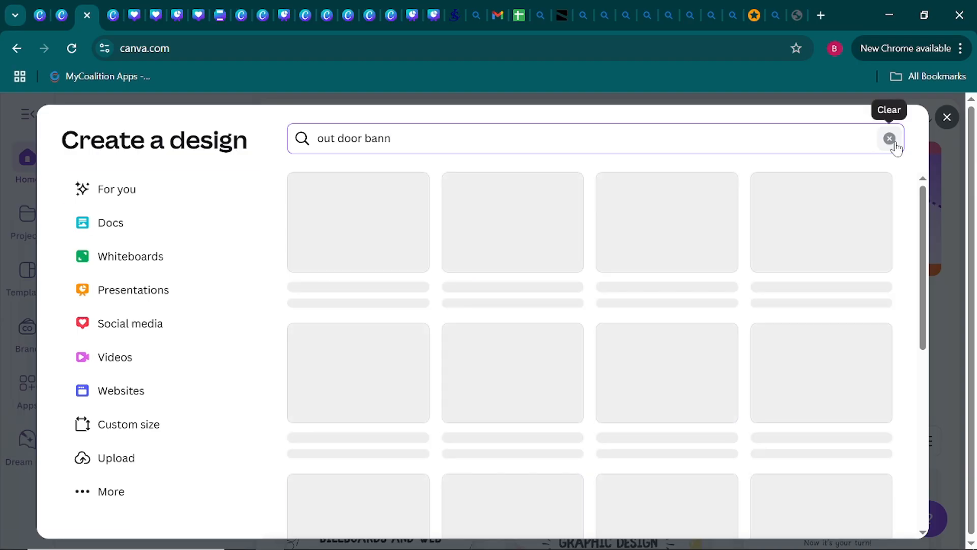
click(894, 142)
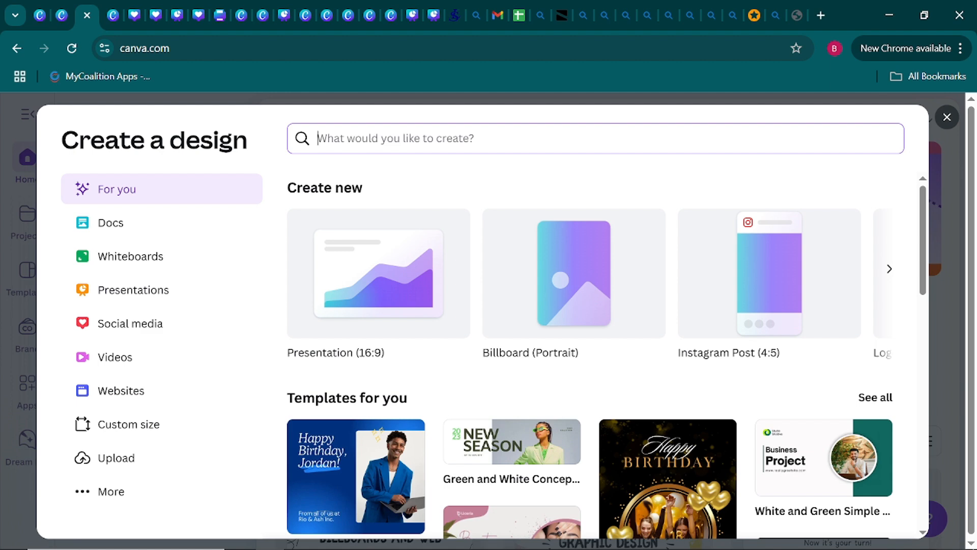
text(ins)
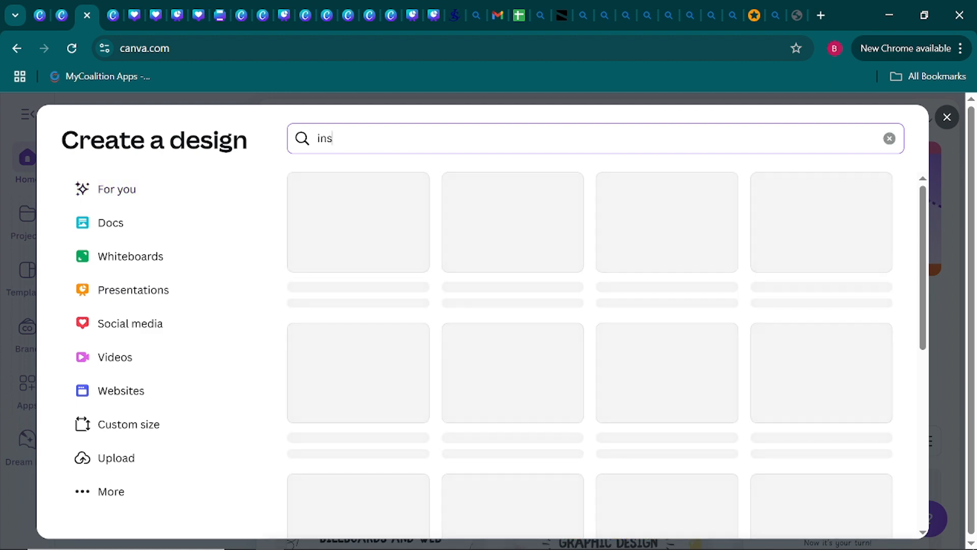
text(t)
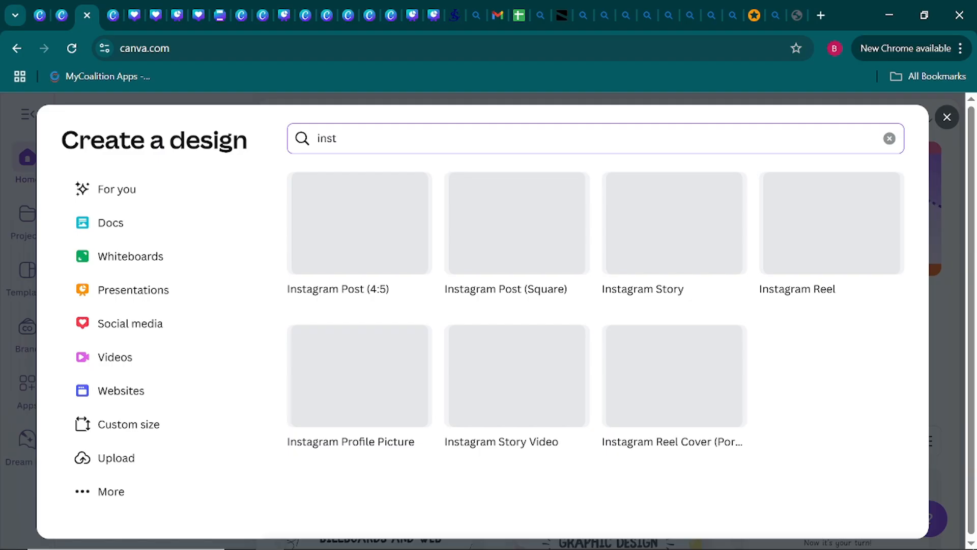
text(sgram post)
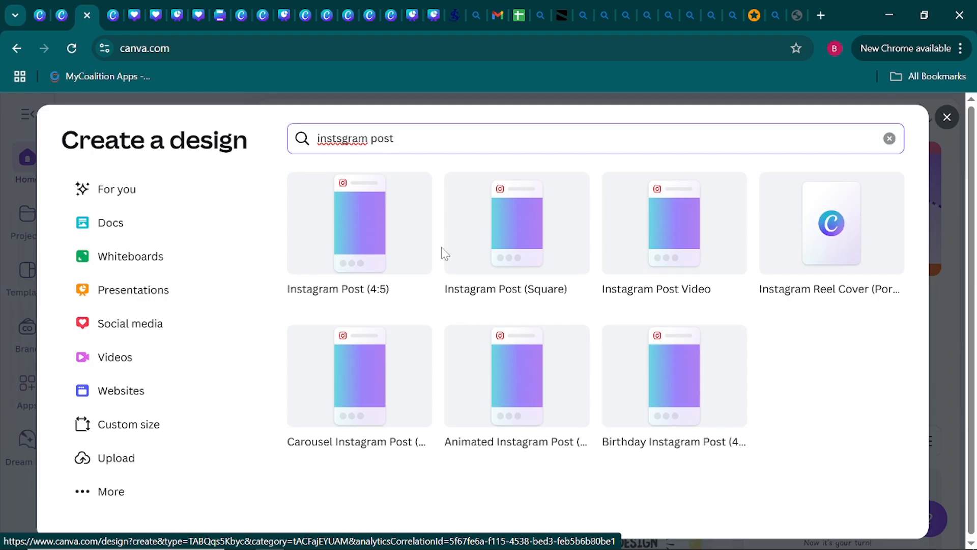
click(498, 248)
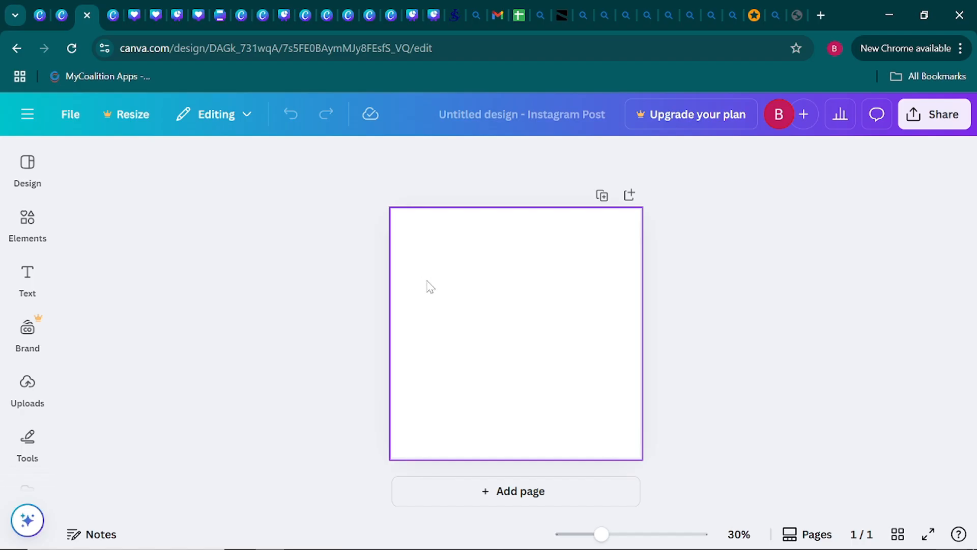
Fill the blank page's background with the default solid sky blue #38B6FF, trying the light turquoise as an alternative.
click(486, 299)
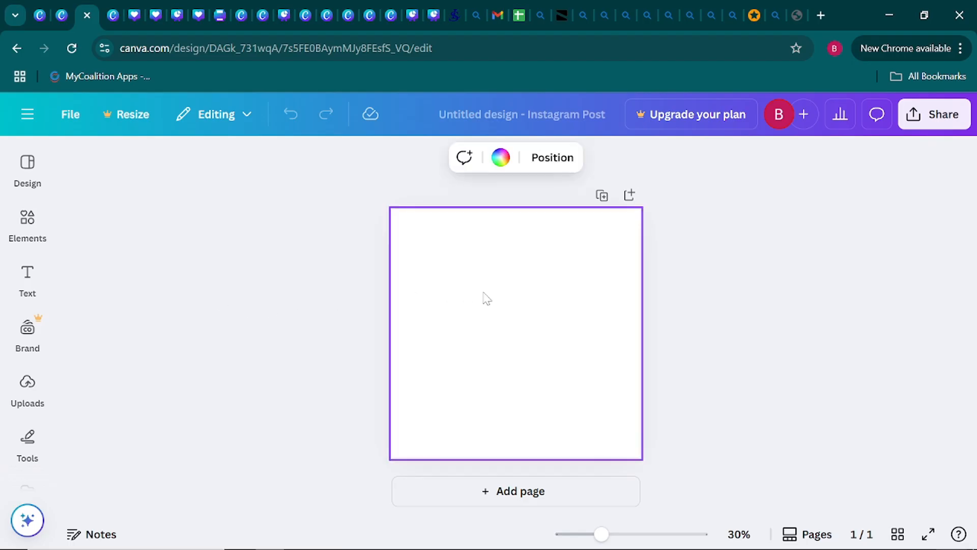
click(501, 159)
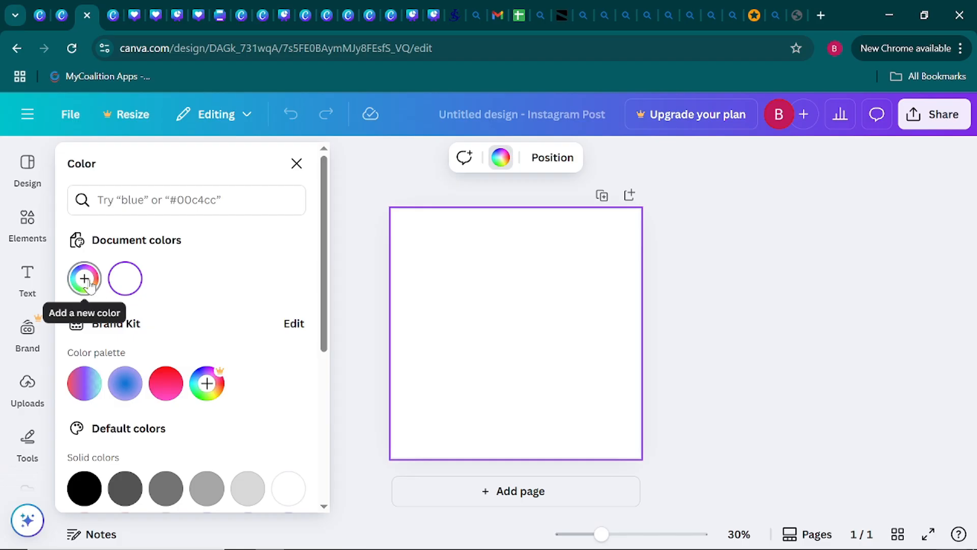
scroll(87, 281, down, 5)
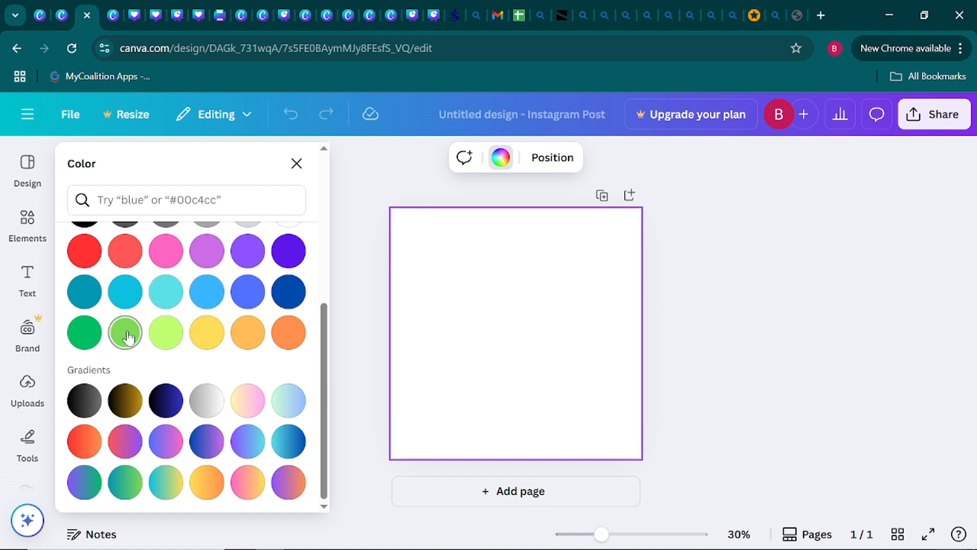
click(201, 298)
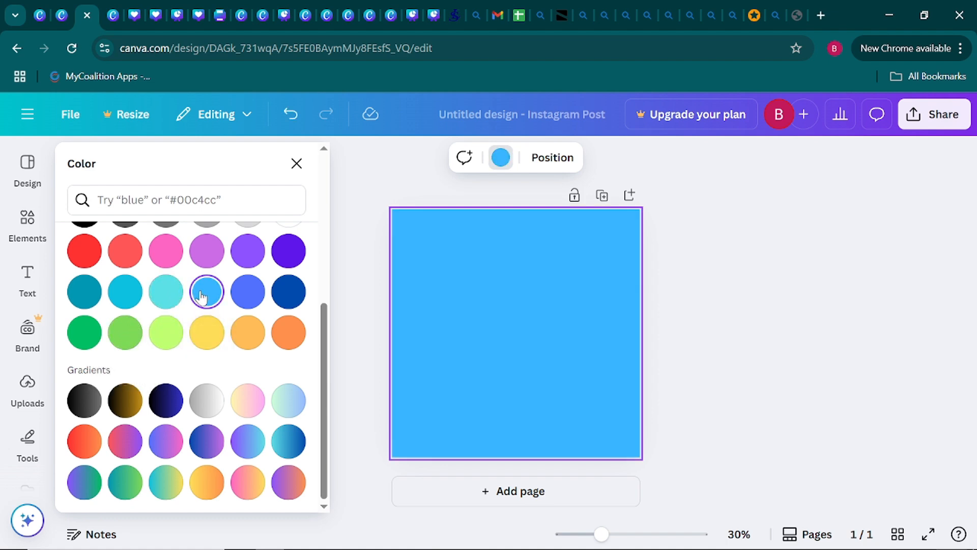
click(167, 293)
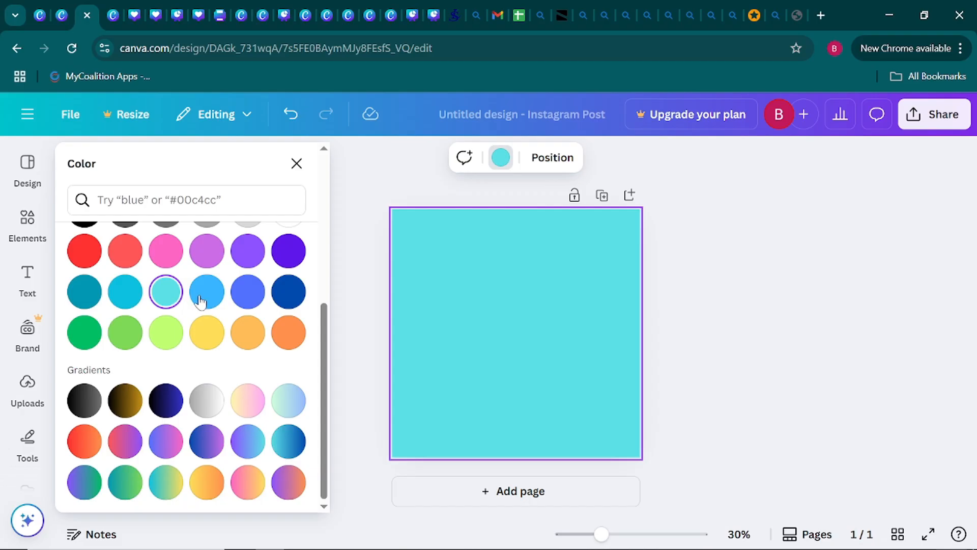
click(200, 300)
scroll(184, 316, up, 5)
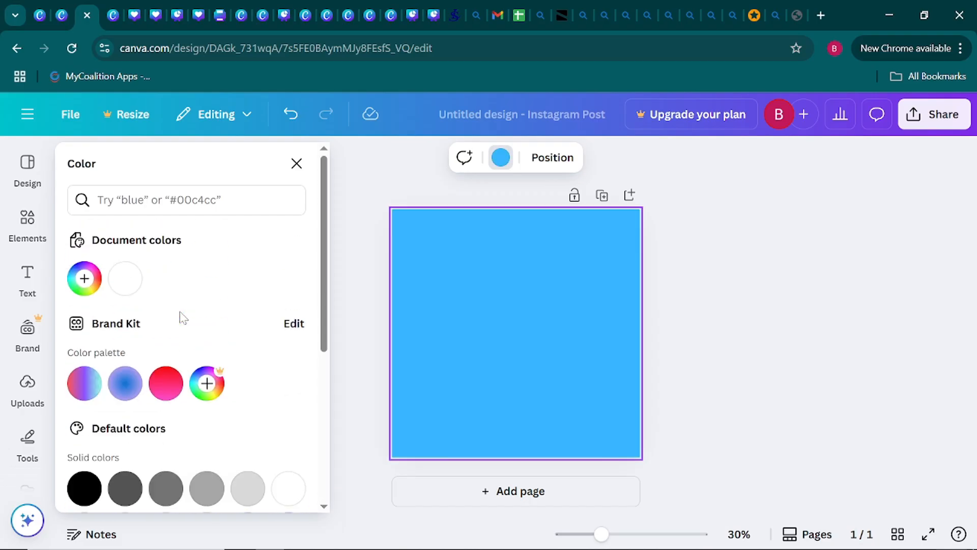
Lighten the page background to a custom pale blue, about #96CDED.
click(85, 281)
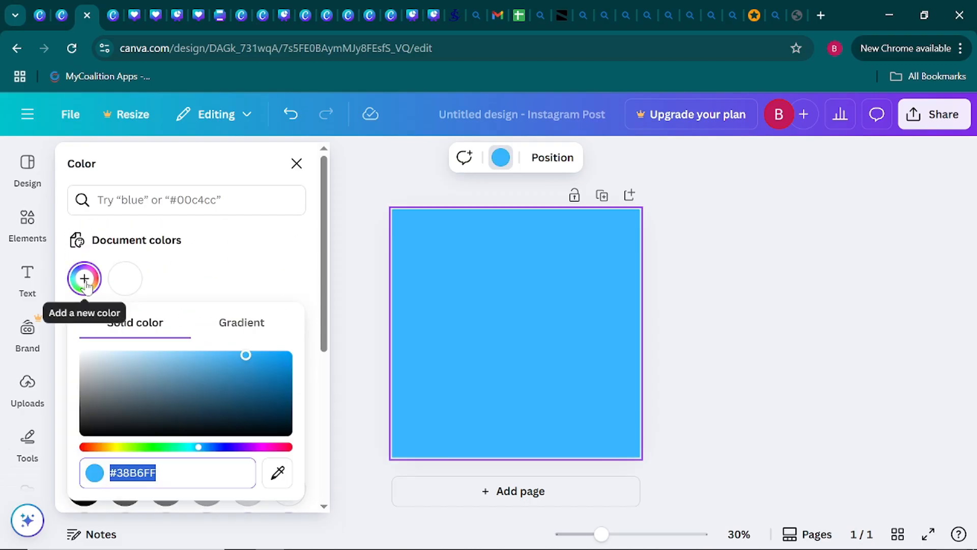
drag(246, 354, 157, 355)
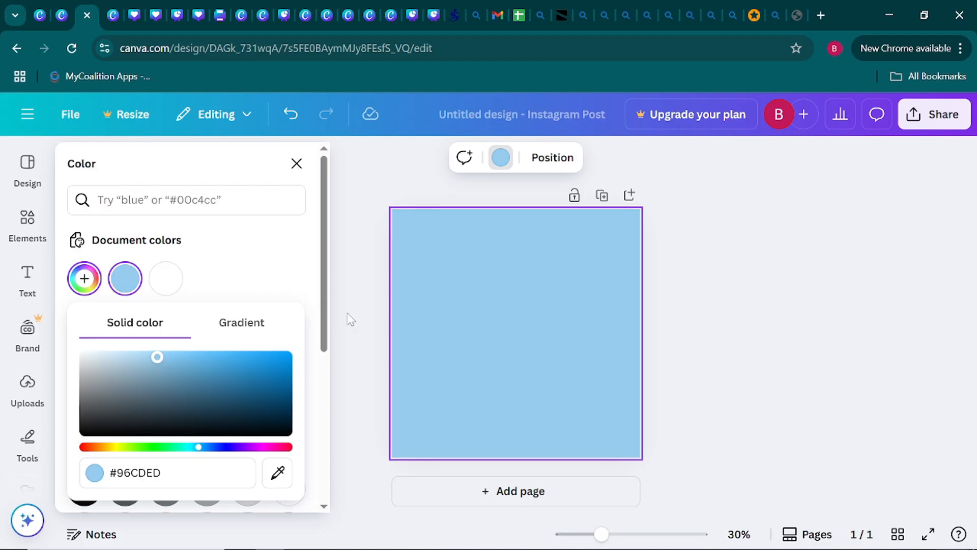
click(343, 312)
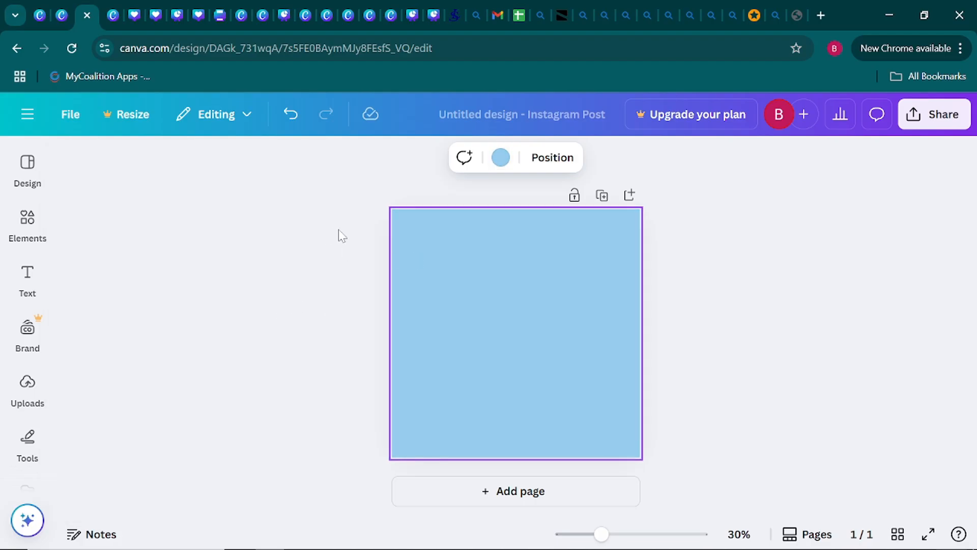
click(683, 315)
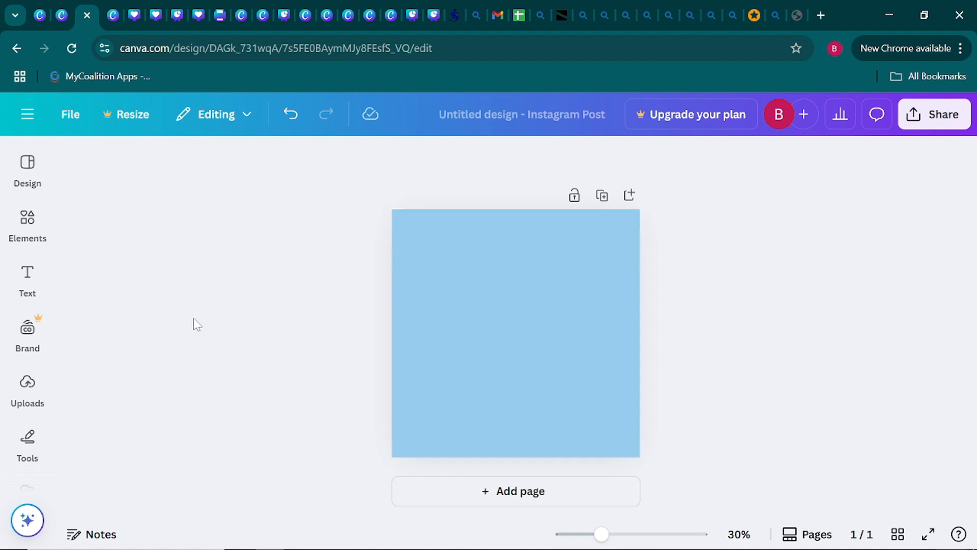
Add a square shape to the middle of the page.
click(14, 351)
scroll(16, 353, down, 2)
click(27, 366)
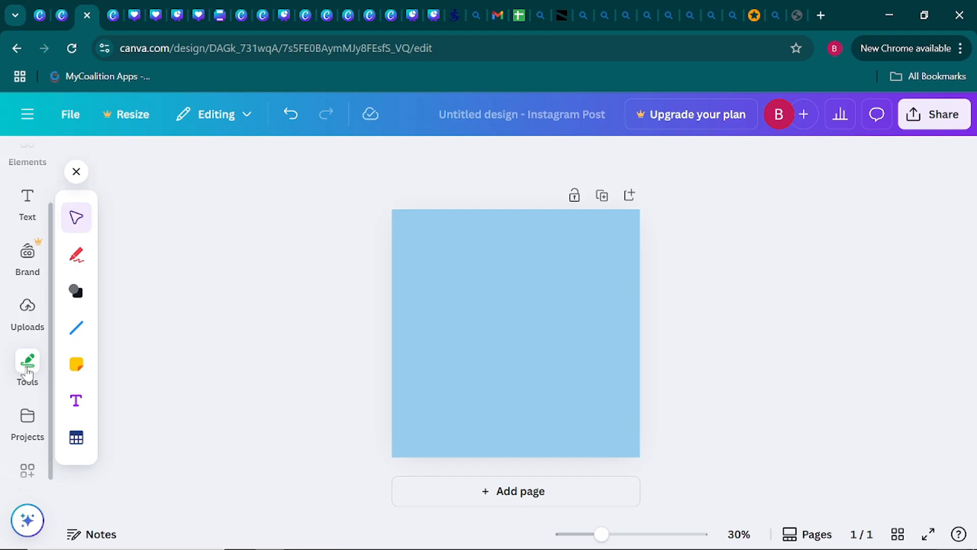
click(79, 295)
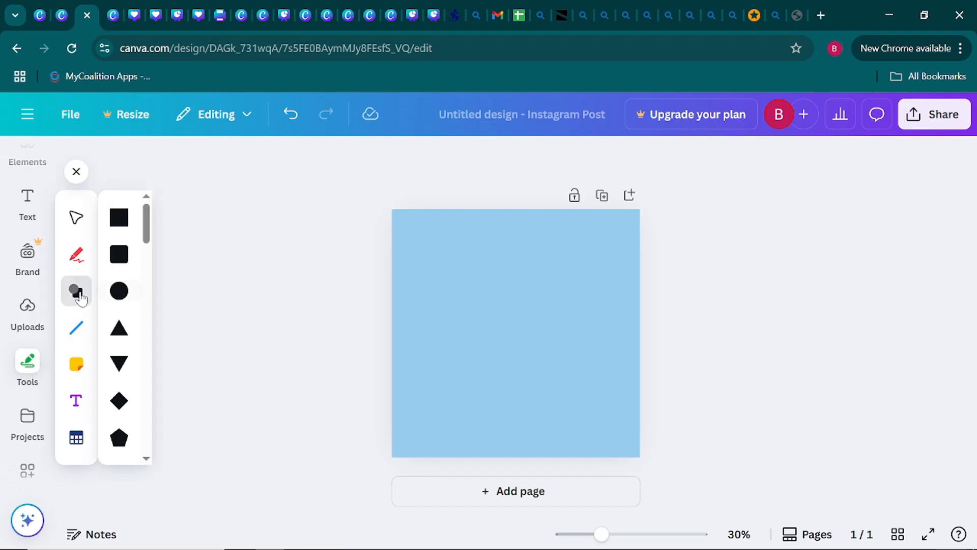
click(119, 217)
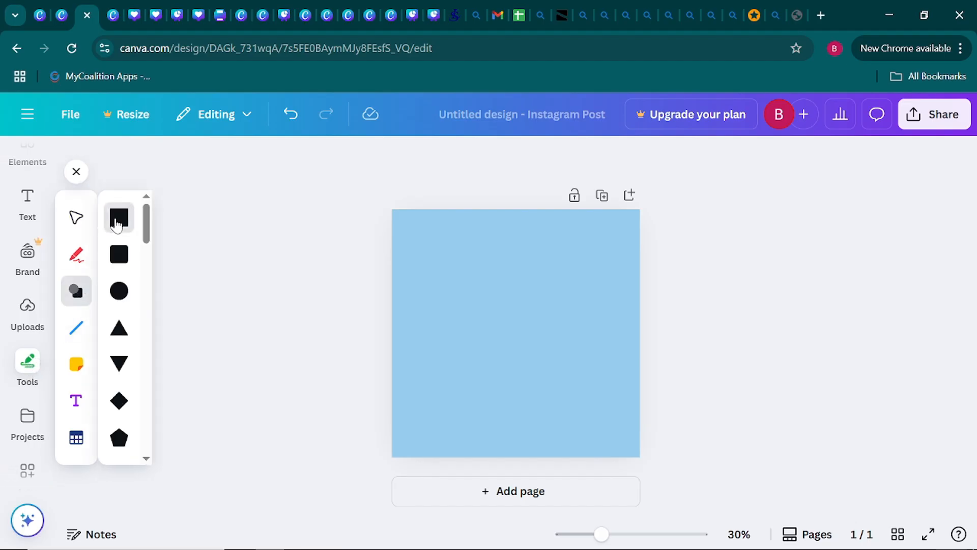
click(519, 313)
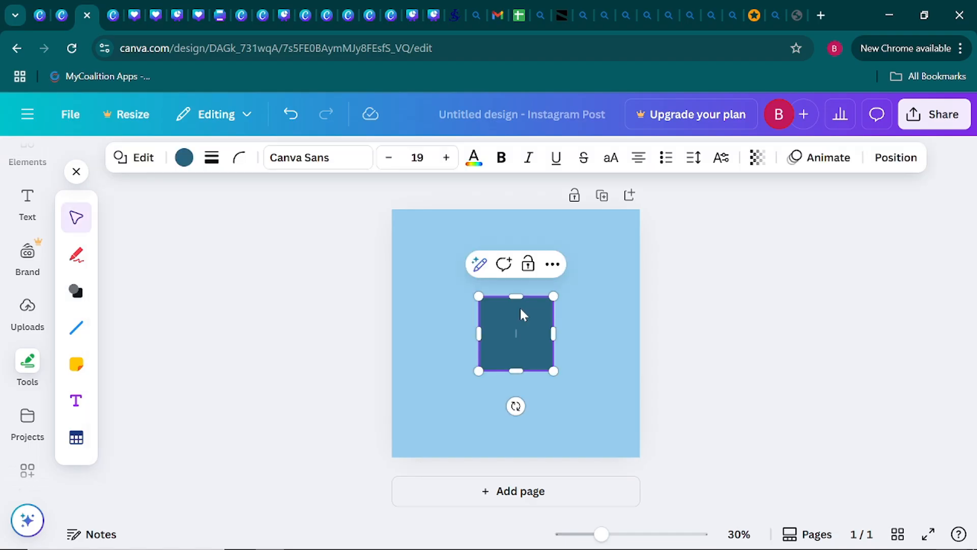
Enlarge the square into a portrait rectangle about half the page's width and 60% of its height, centred horizontally slightly below the middle.
drag(515, 295, 513, 247)
drag(553, 309, 590, 309)
drag(480, 309, 462, 309)
mouse_move(521, 304)
mouse_down()
mouse_move(521, 327)
mouse_move(516, 319)
mouse_up()
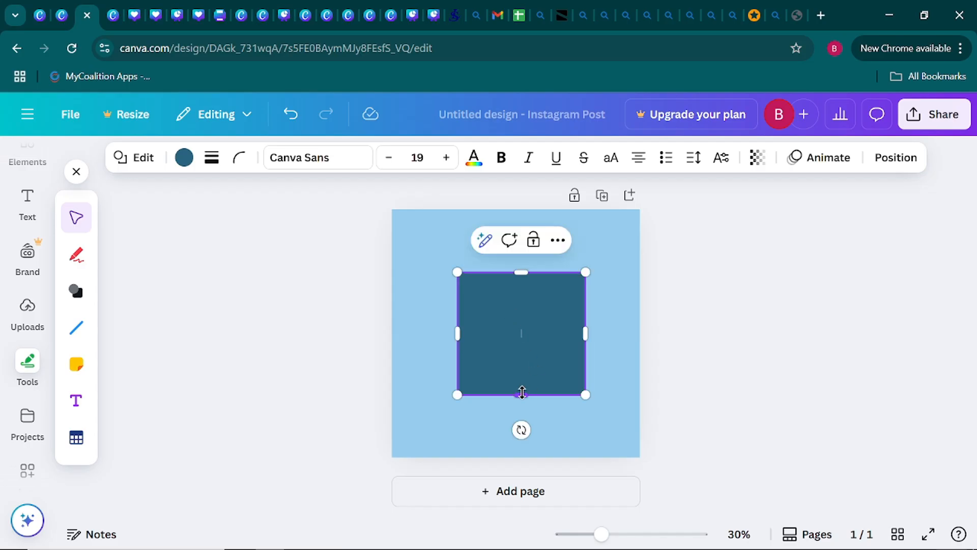
drag(521, 395, 519, 421)
drag(470, 365, 514, 335)
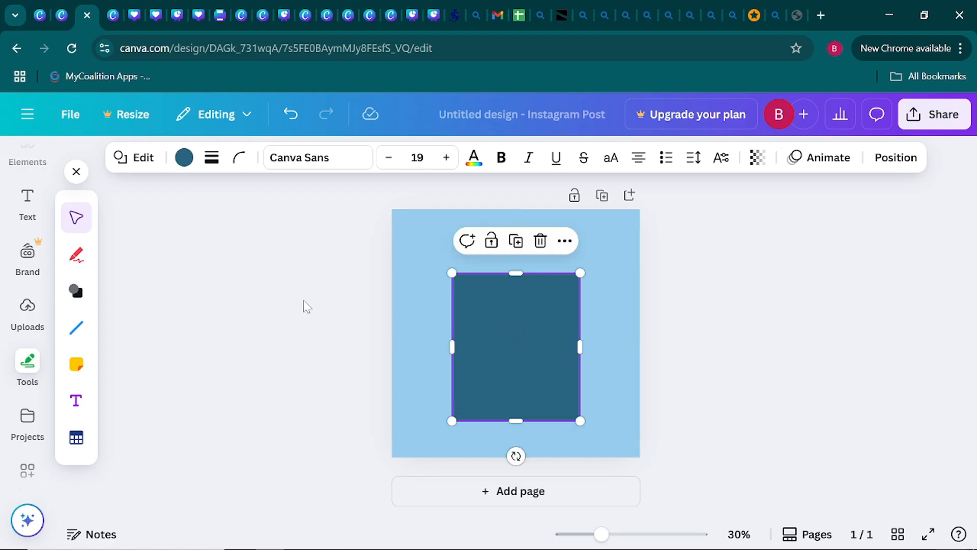
click(304, 301)
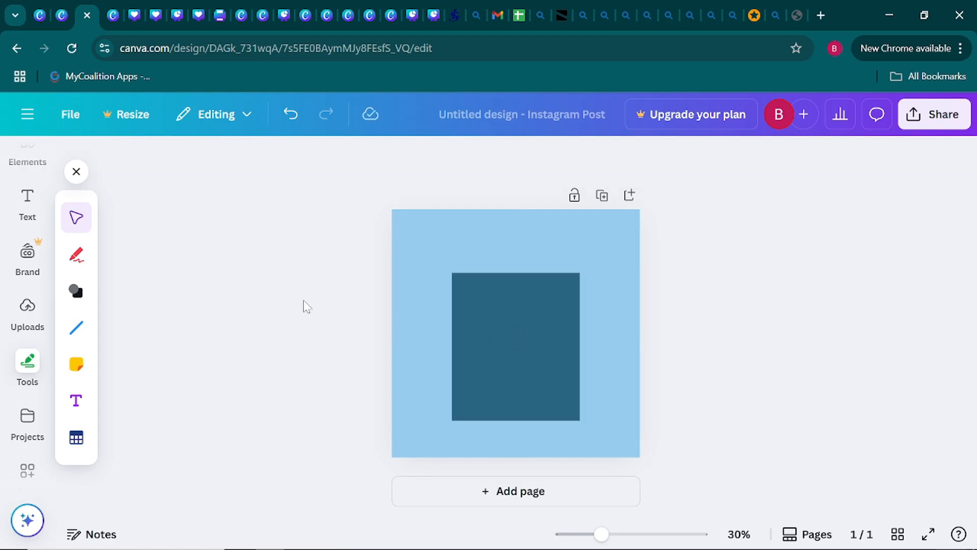
Change the rectangle's fill colour to white.
click(496, 308)
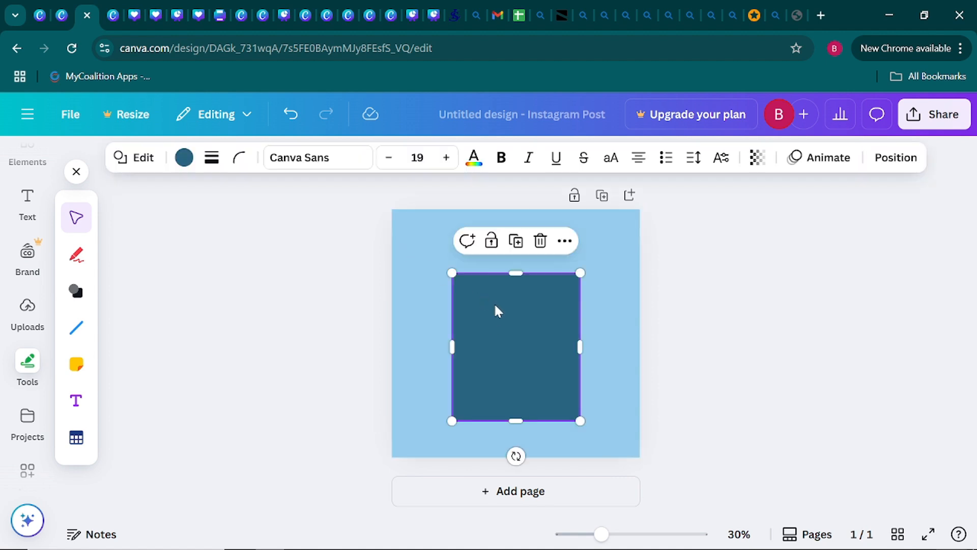
click(184, 162)
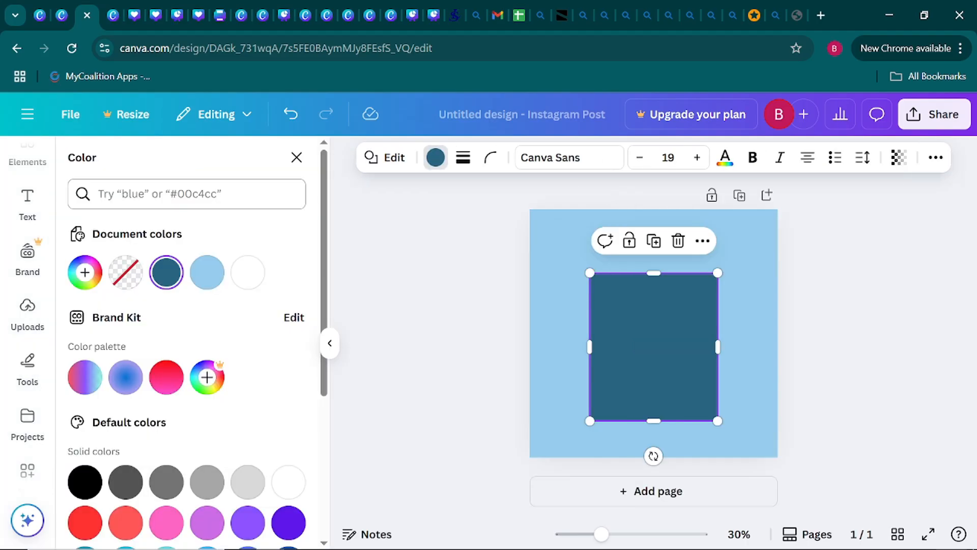
click(257, 276)
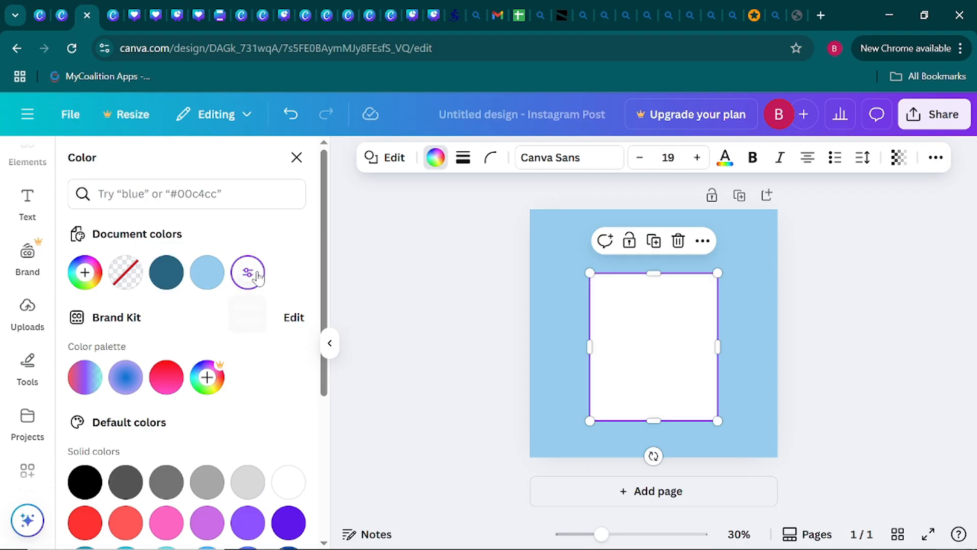
click(369, 274)
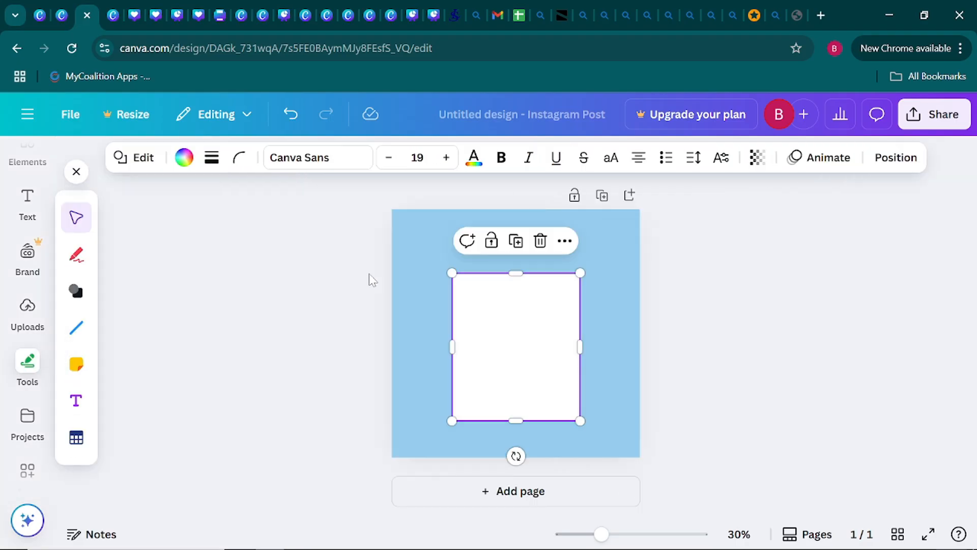
click(287, 275)
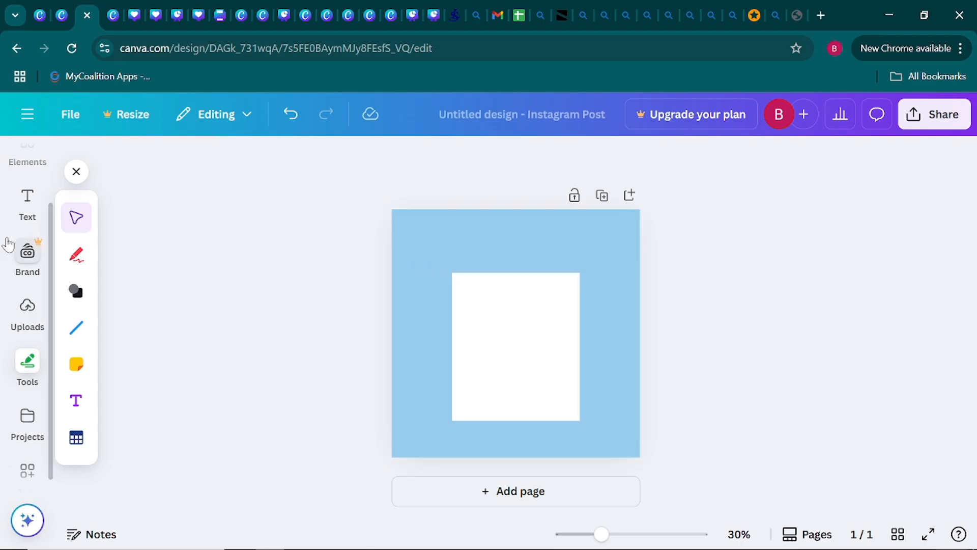
Search the elements library for "a little girl wearing a hat".
scroll(7, 244, up, 2)
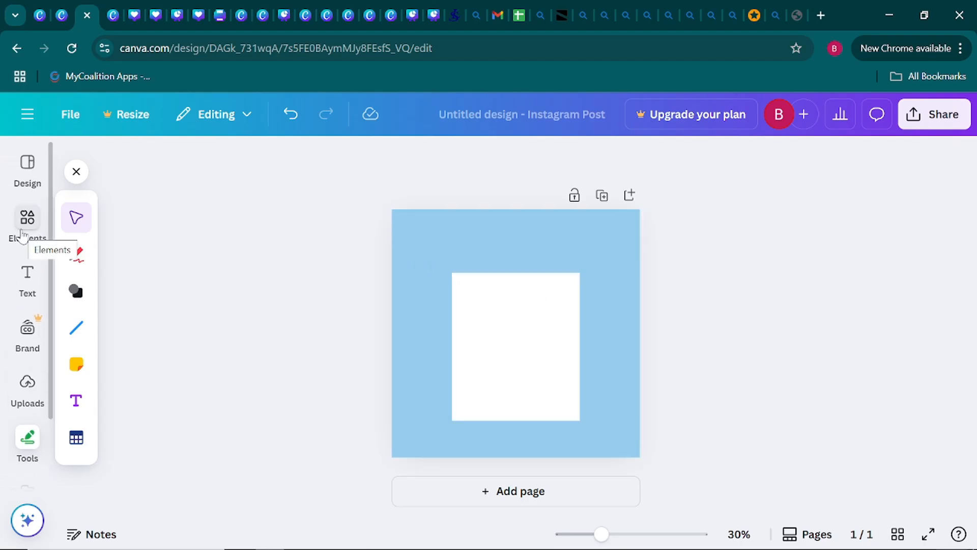
click(23, 235)
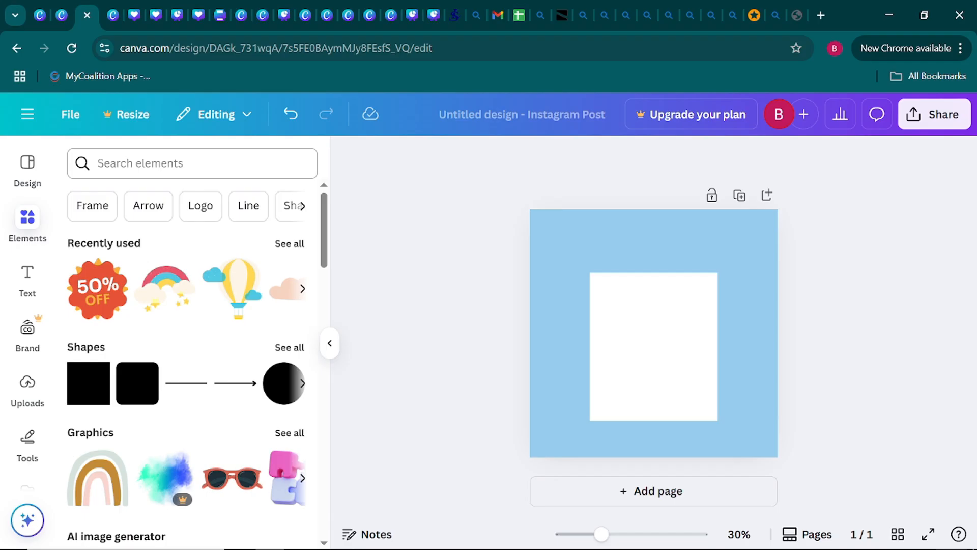
text(a)
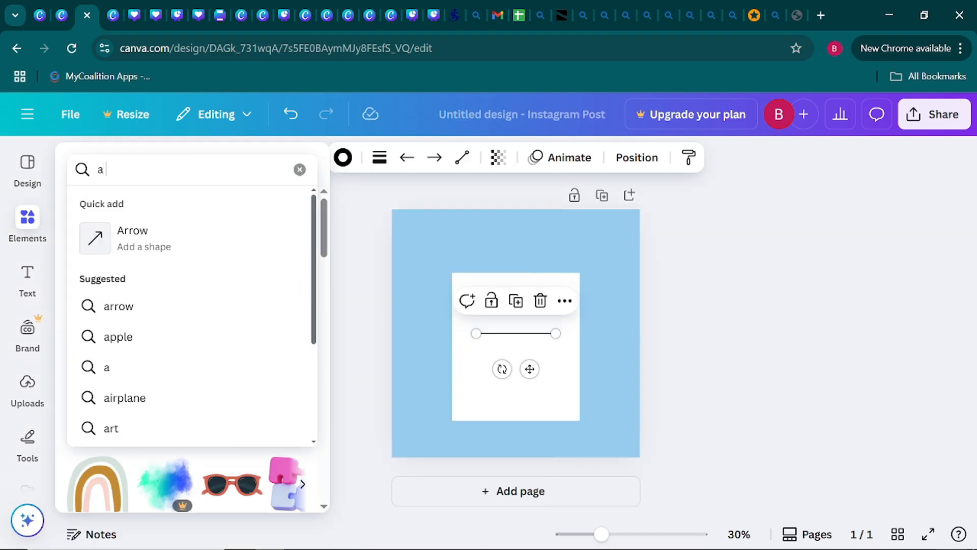
text( litt)
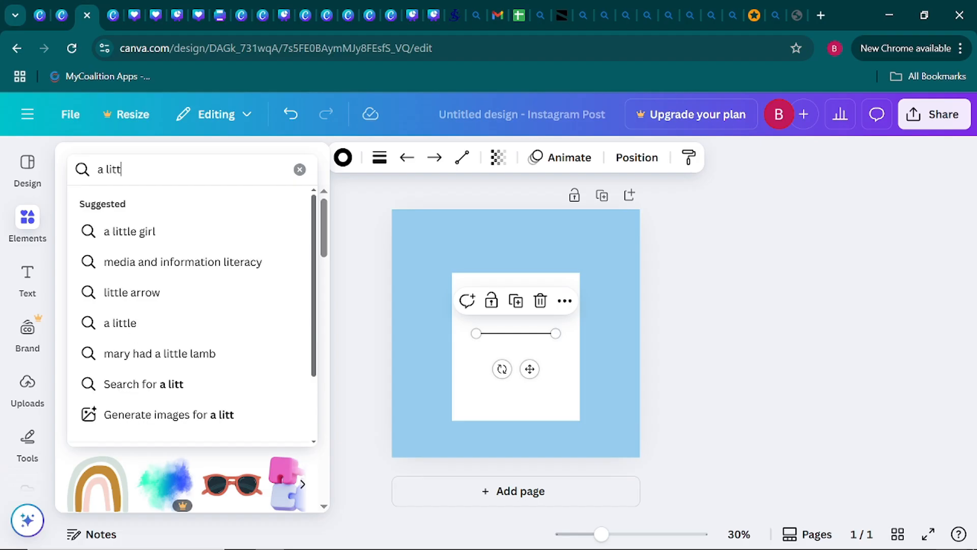
text(le girl)
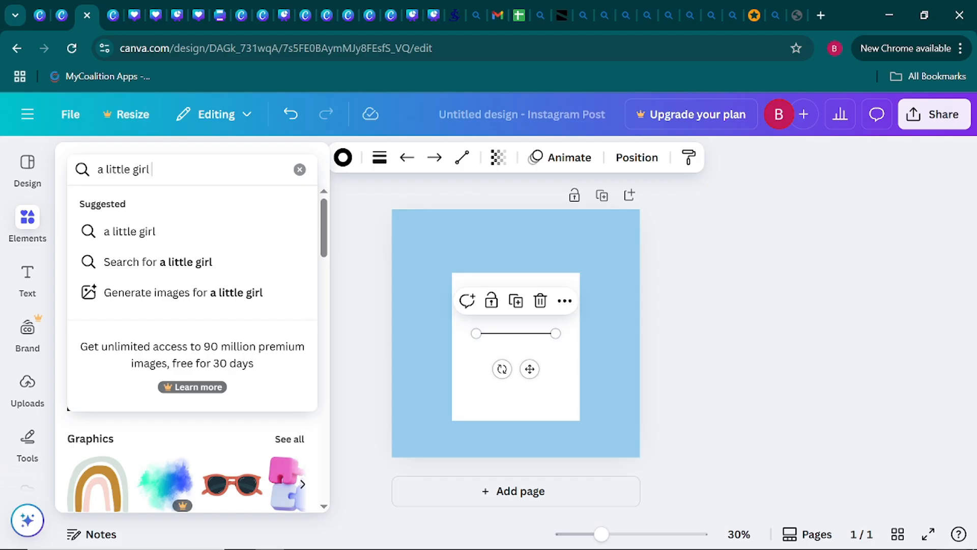
text( wearing)
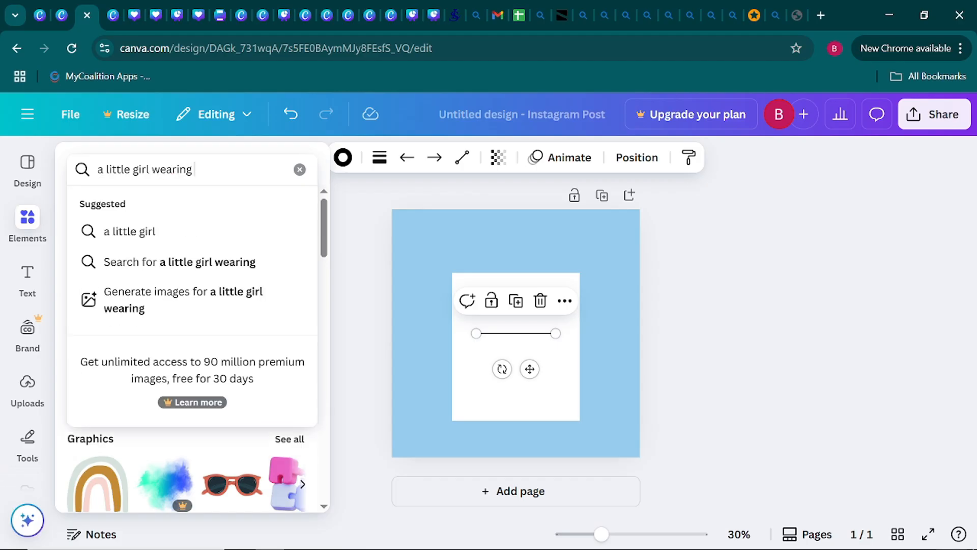
text( a hat)
key(Return)
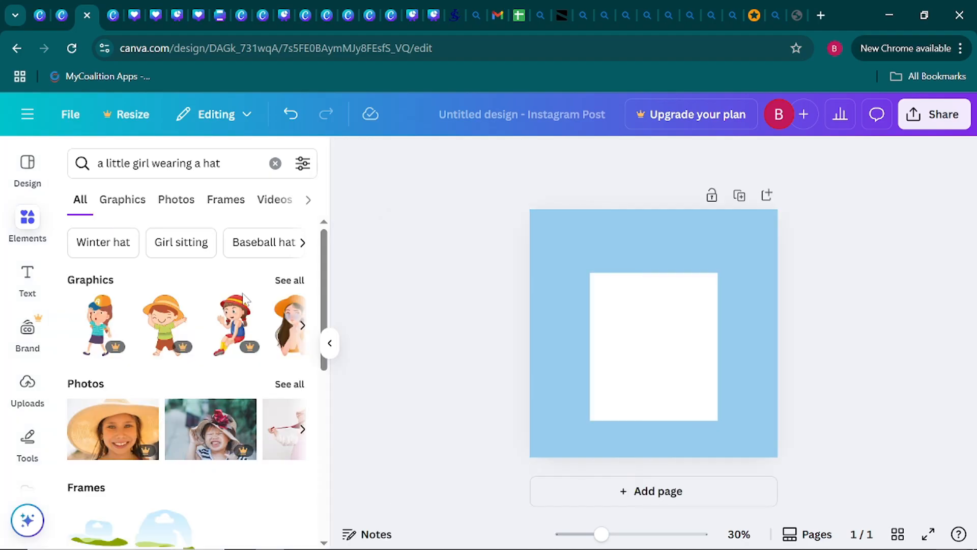
Look through the graphics results for a suitable illustration of a little girl wearing a hat.
scroll(245, 299, down, 1)
scroll(244, 300, up, 1)
click(303, 326)
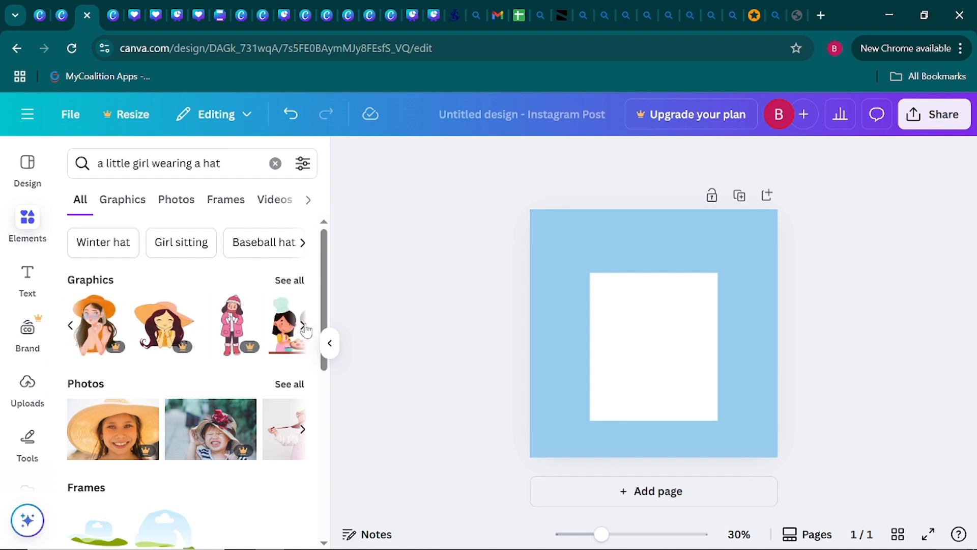
click(304, 327)
click(304, 327)
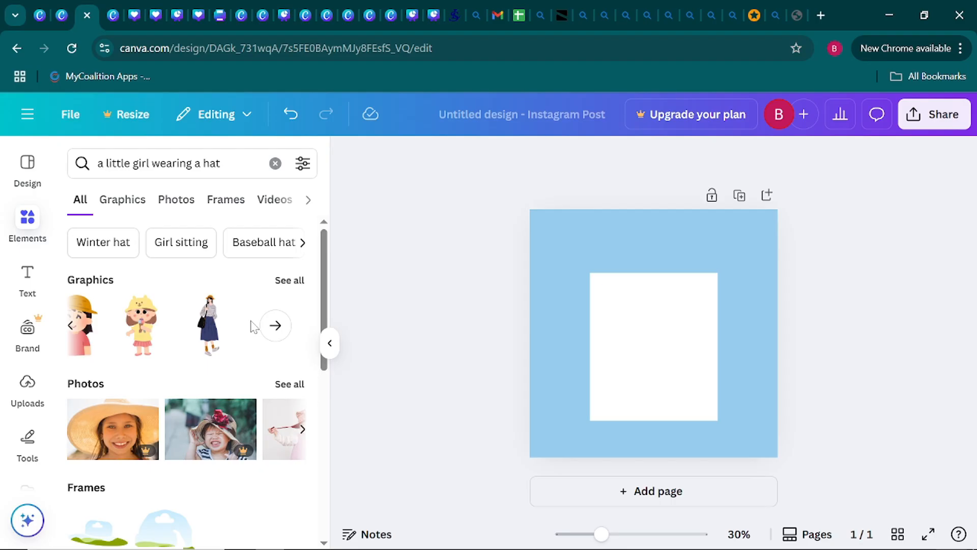
scroll(253, 326, down, 2)
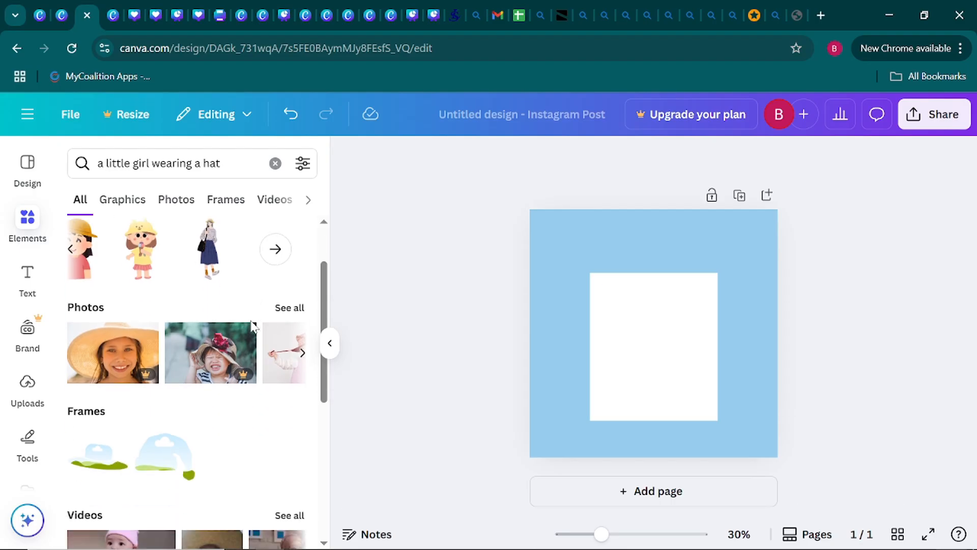
From the full photo results, add the picture of the girl in a straw hat and orange sunglasses against a blue background.
click(289, 308)
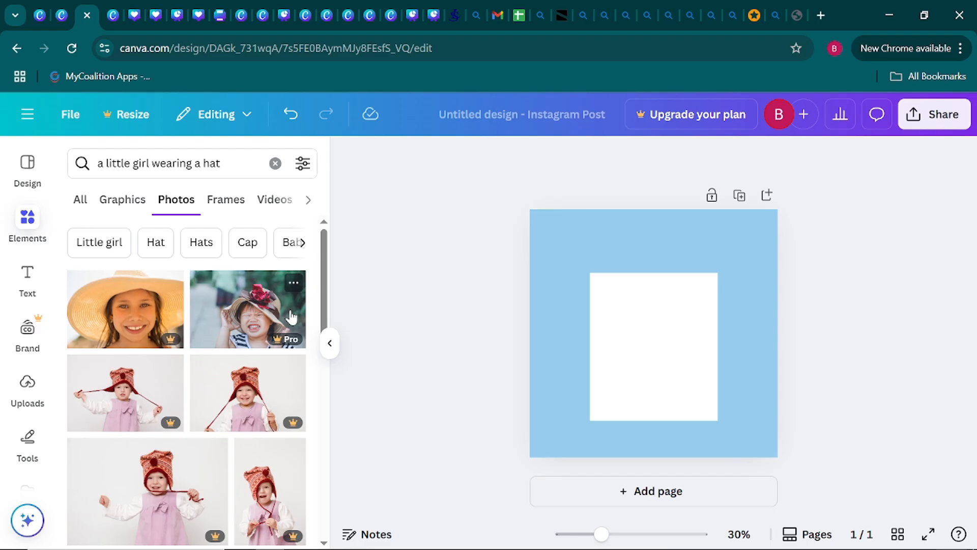
scroll(291, 318, down, 8)
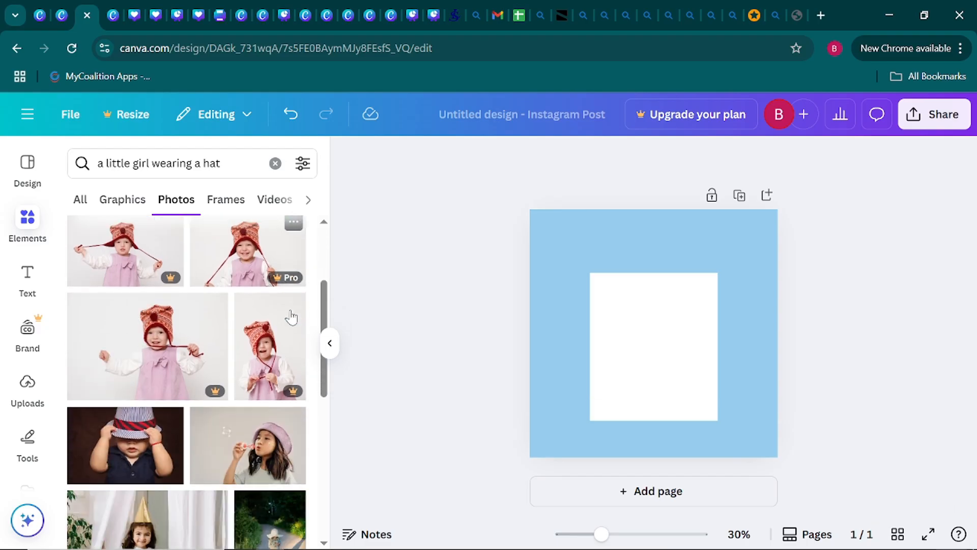
scroll(291, 317, down, 1)
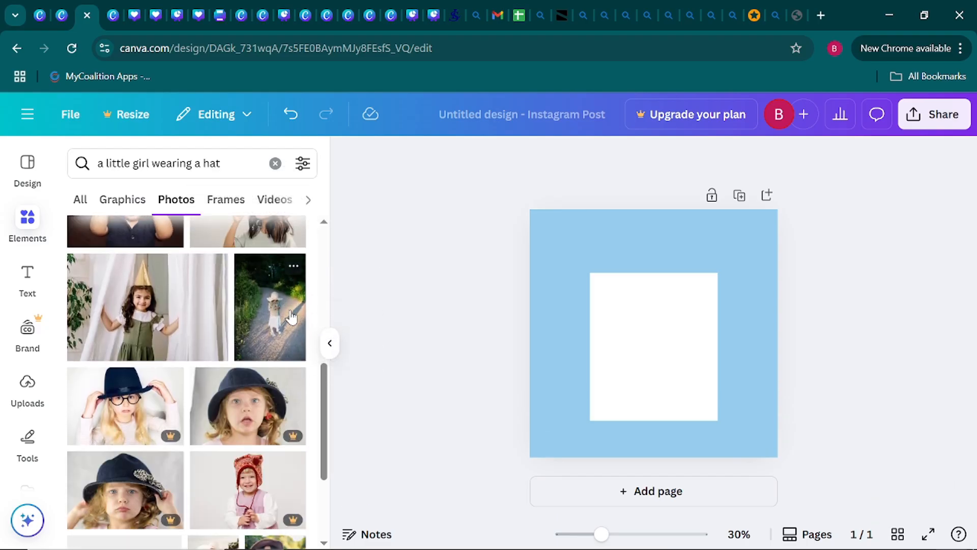
scroll(291, 318, down, 3)
scroll(291, 317, down, 5)
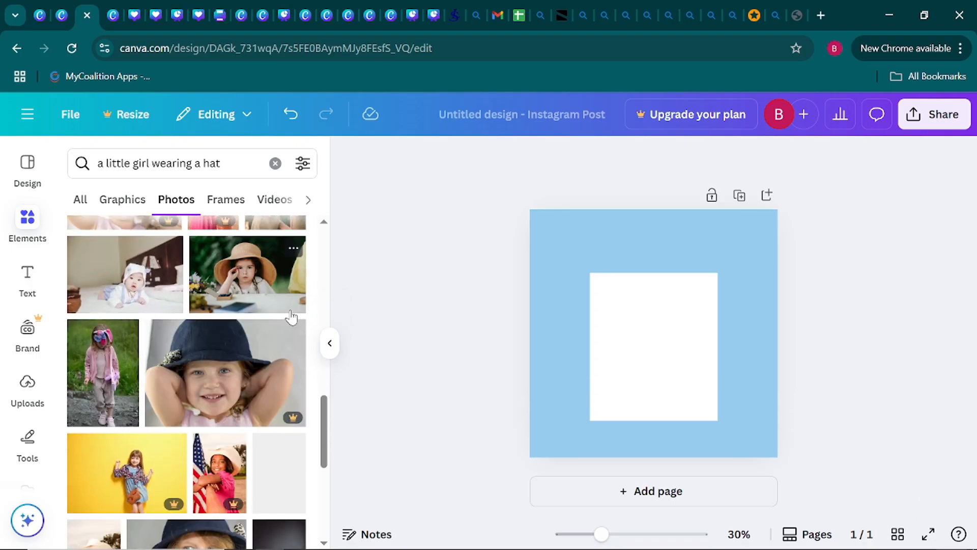
scroll(293, 316, down, 5)
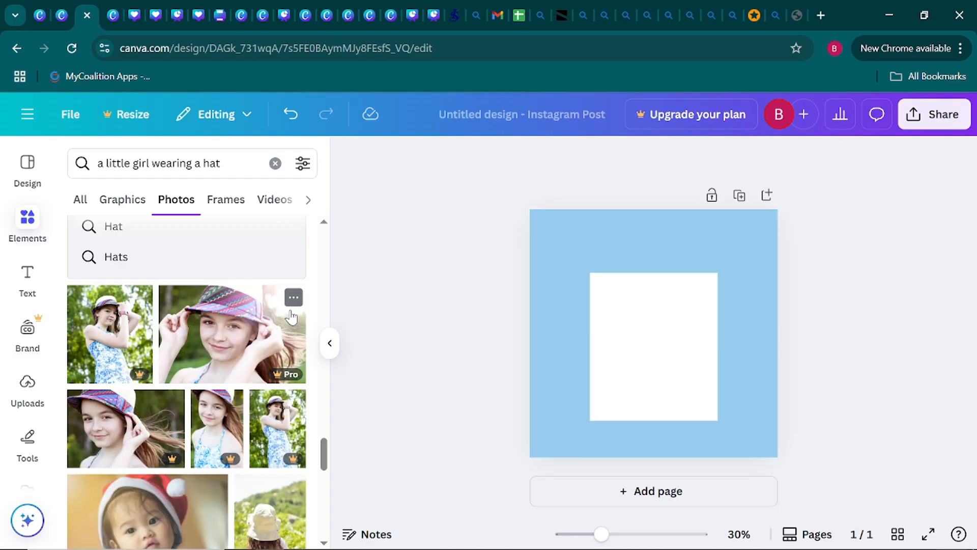
scroll(291, 317, down, 3)
scroll(291, 316, down, 8)
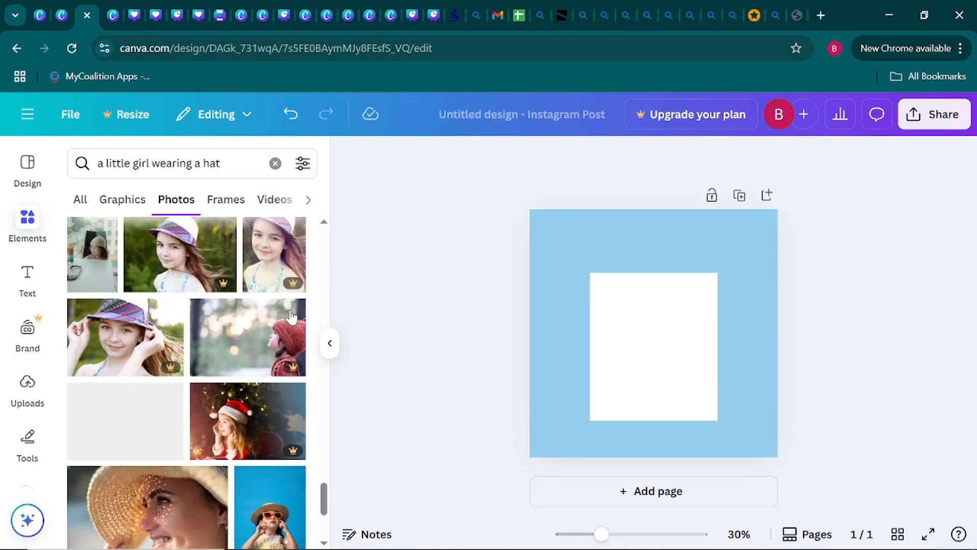
scroll(291, 317, down, 1)
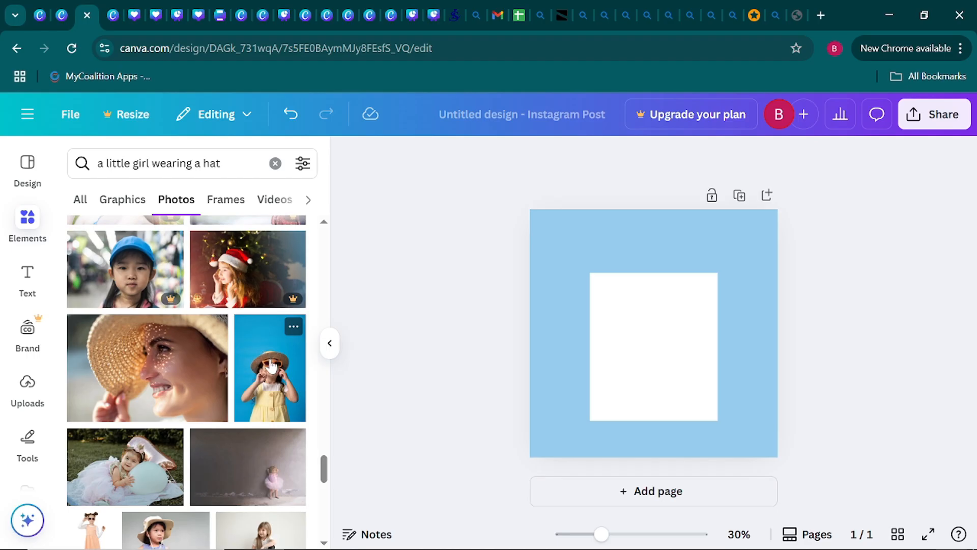
scroll(272, 366, down, 3)
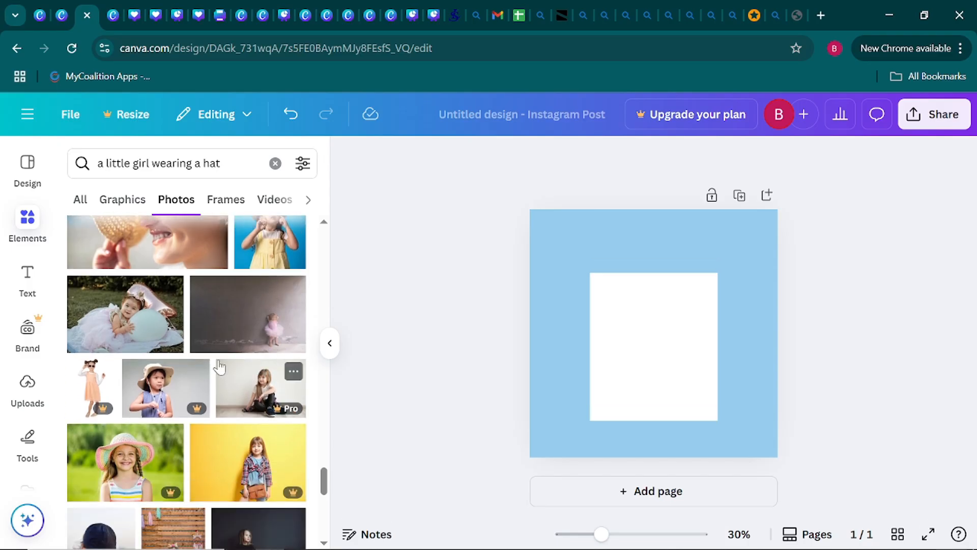
click(249, 249)
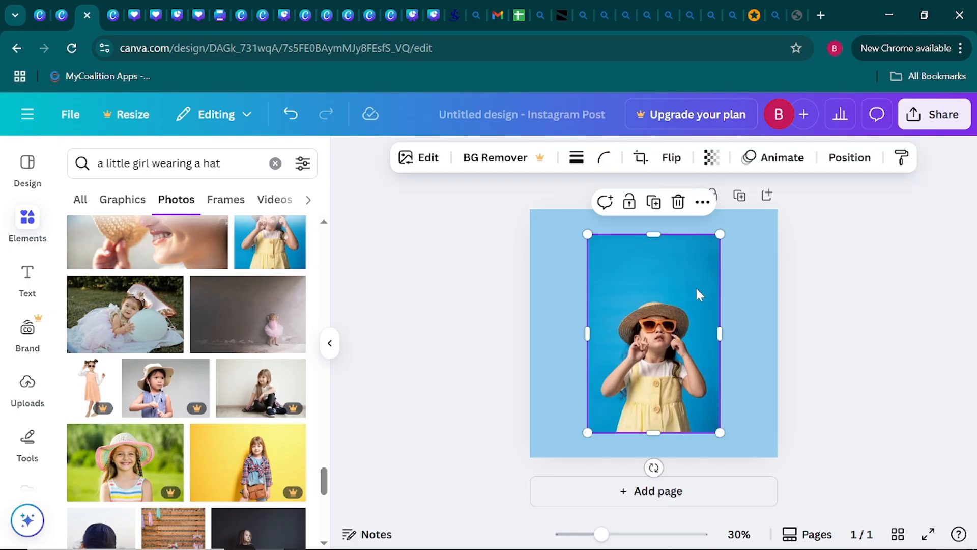
click(330, 343)
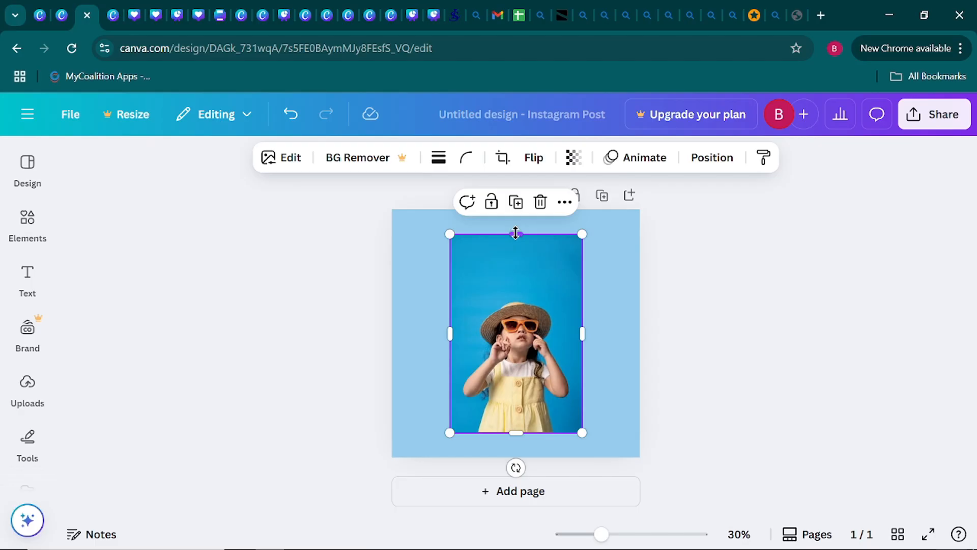
Crop the empty blue area above the girl's hat and trim both sides of the photo slightly.
drag(516, 233, 518, 294)
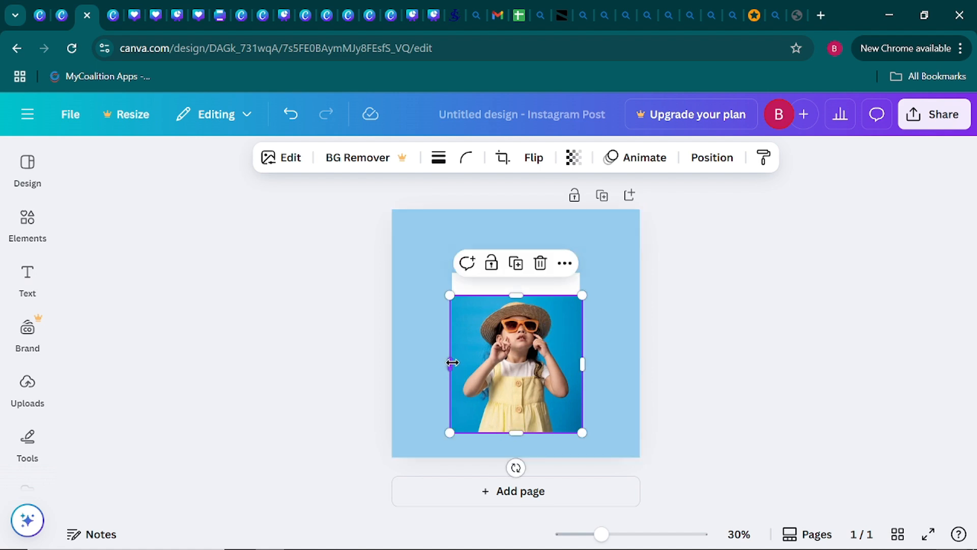
drag(450, 362, 457, 363)
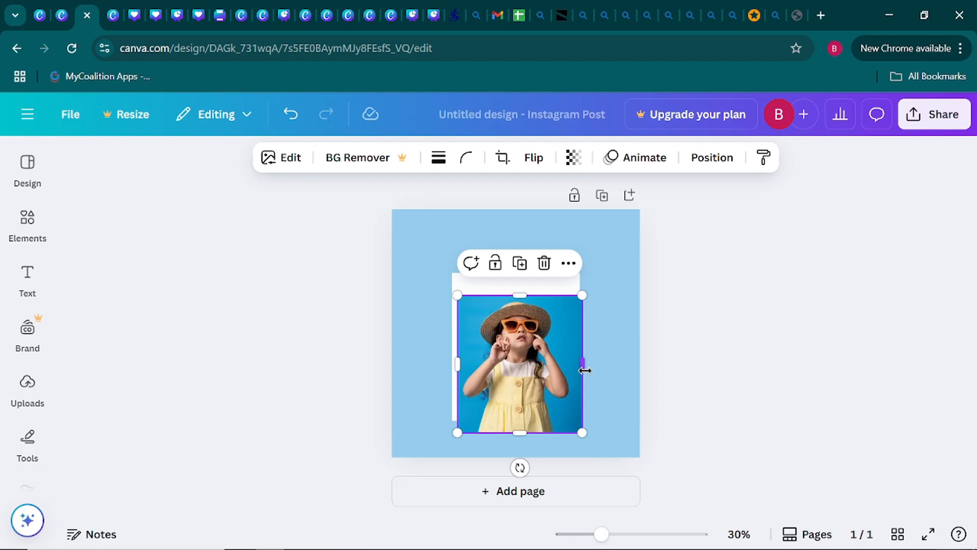
drag(581, 370, 576, 371)
Scale the photo to fit inside the white rectangle and centre it horizontally, leaving a wider white border below, like a Polaroid.
drag(575, 296, 554, 319)
drag(511, 383, 512, 343)
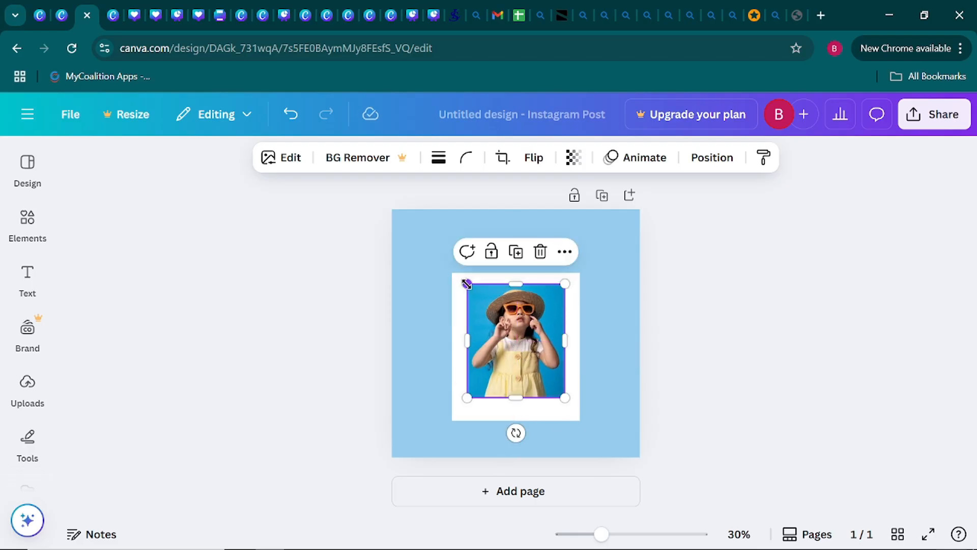
drag(467, 284, 457, 273)
drag(501, 307, 503, 315)
click(694, 359)
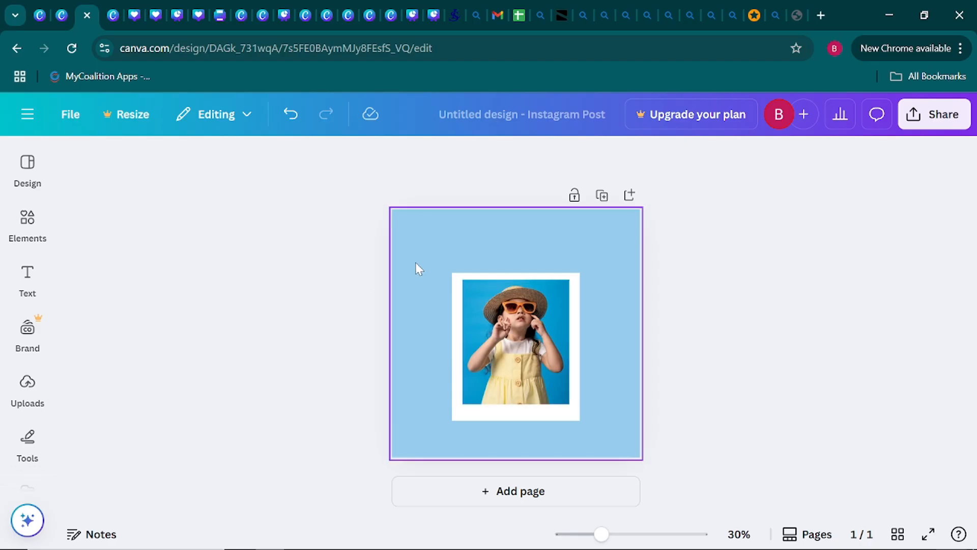
Replace the previous elements search with a search for "cloud shapes".
click(27, 230)
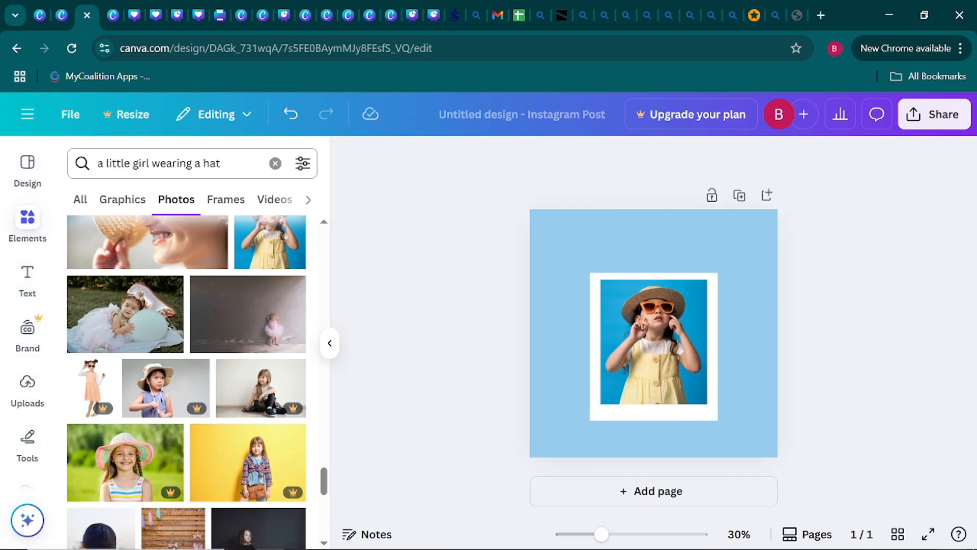
click(275, 164)
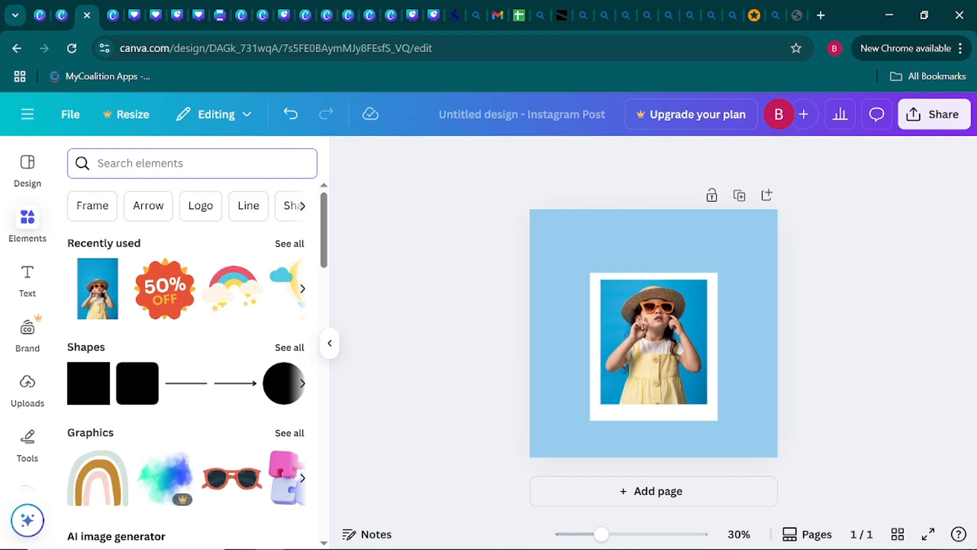
text(cloud shap)
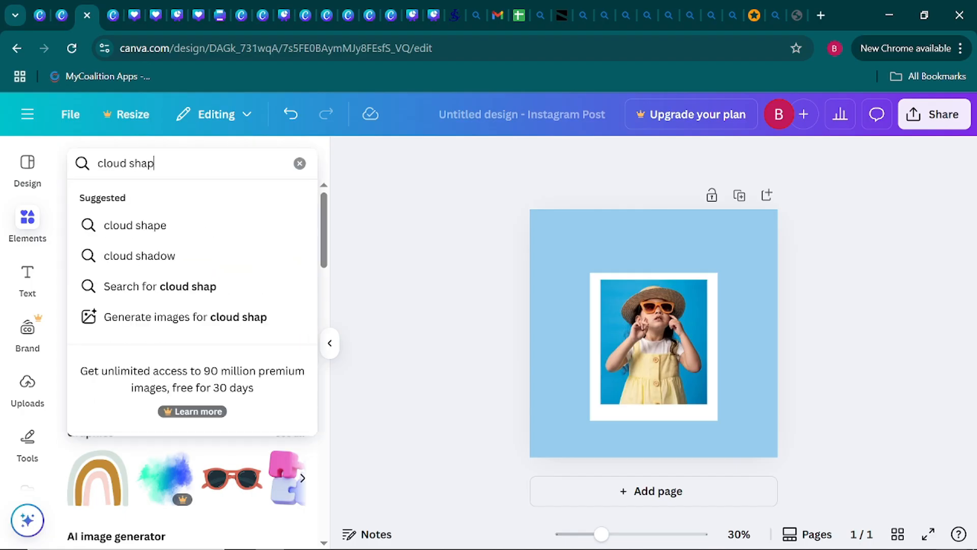
text(es)
key(Return)
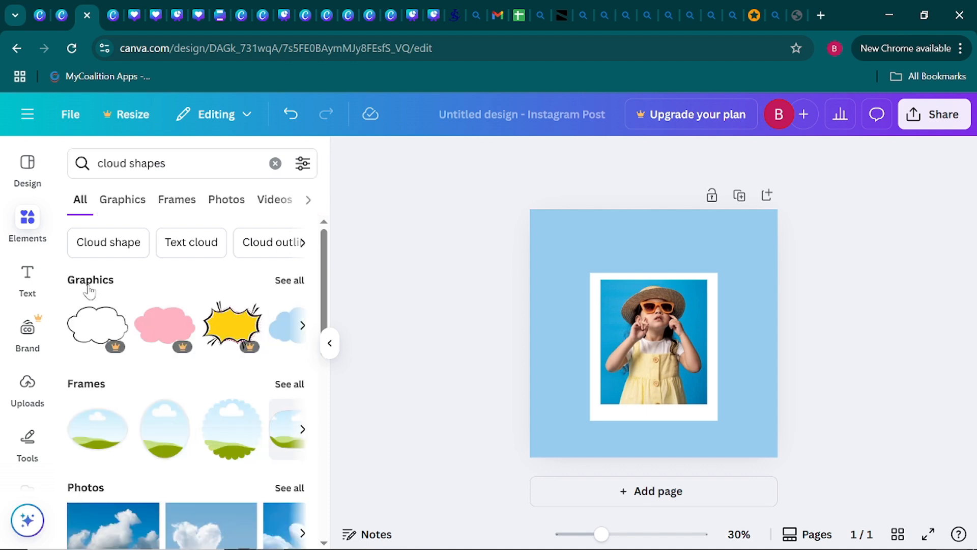
From the full graphics results, add the free flat-bottomed peach cloud to the page.
click(290, 281)
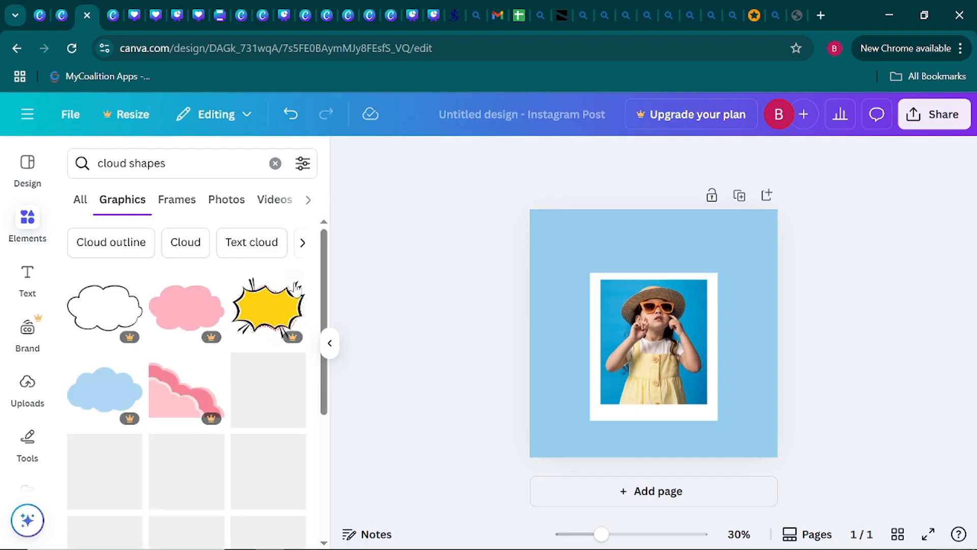
scroll(252, 323, down, 2)
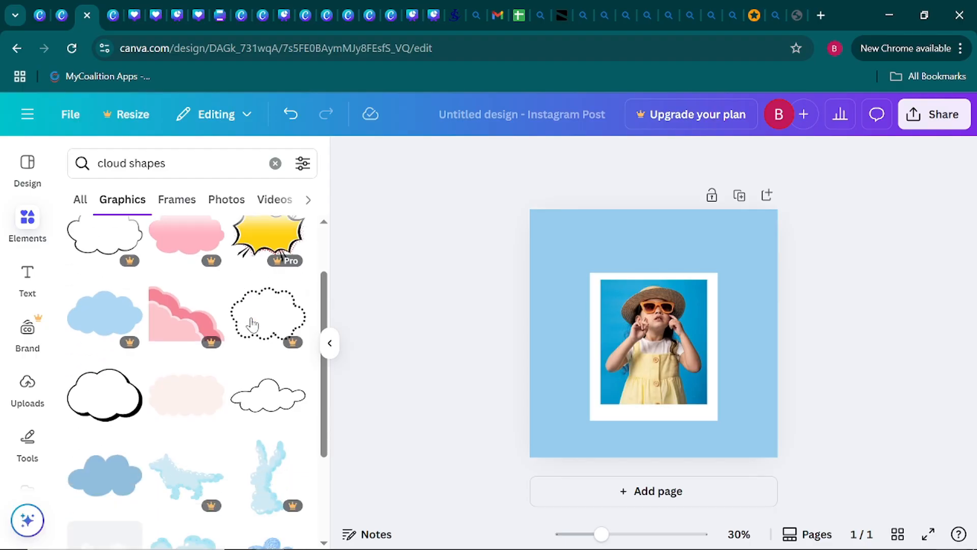
scroll(252, 323, up, 2)
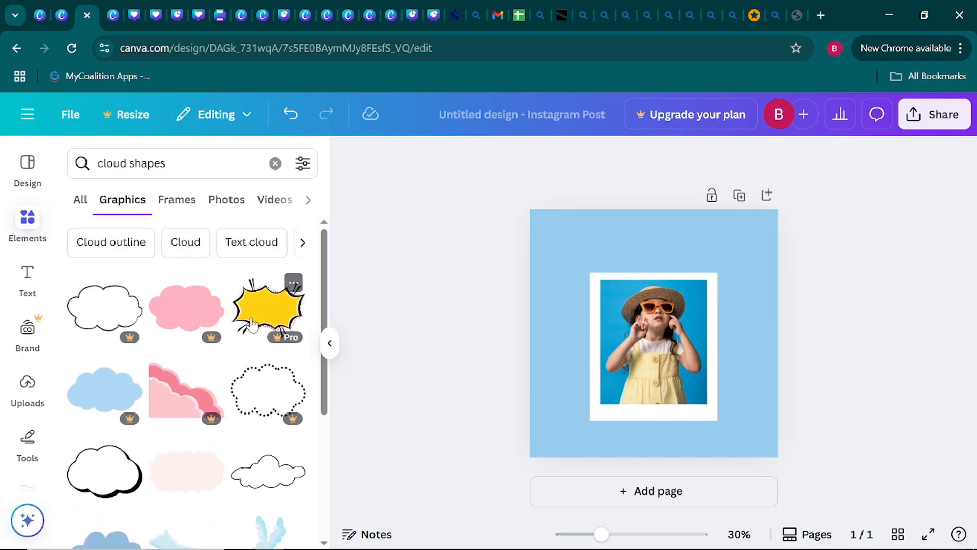
scroll(196, 374, down, 4)
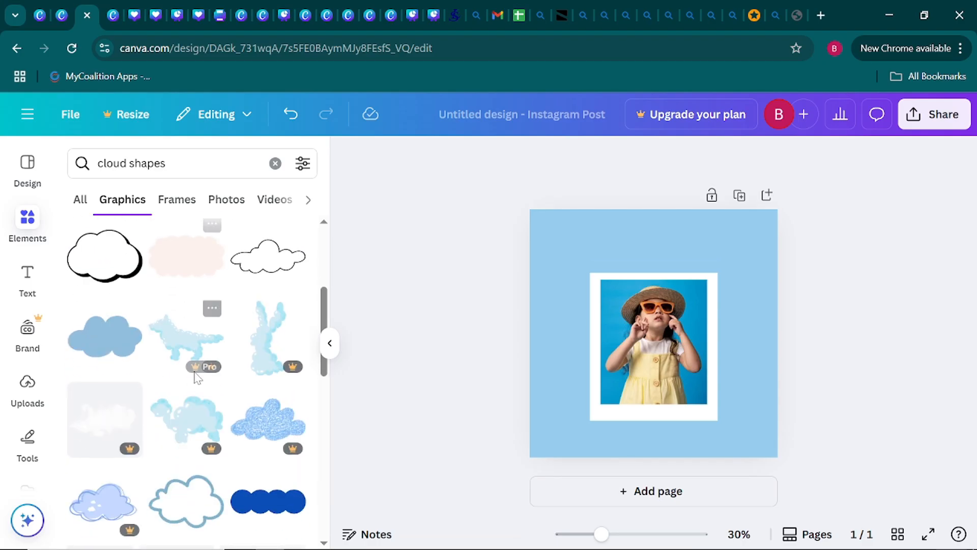
scroll(195, 377, down, 2)
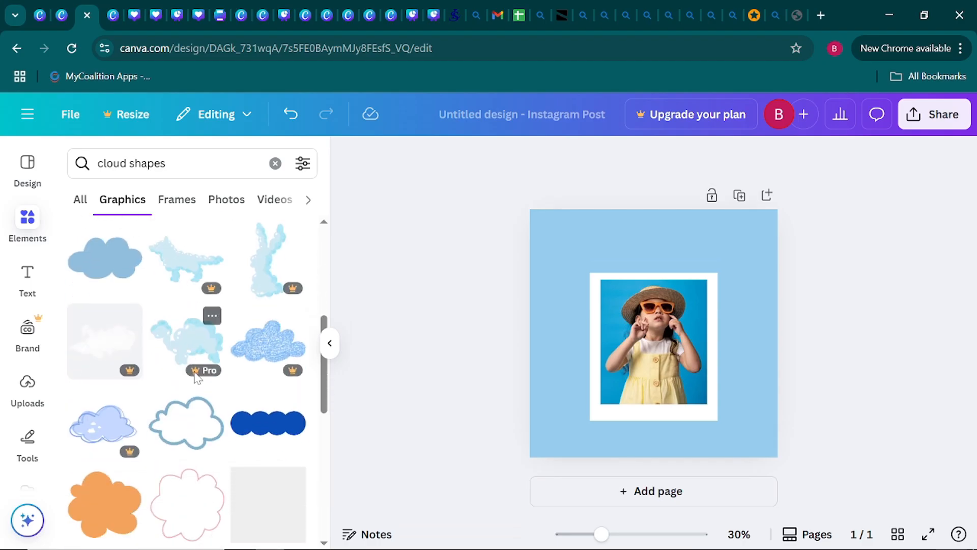
scroll(194, 378, down, 5)
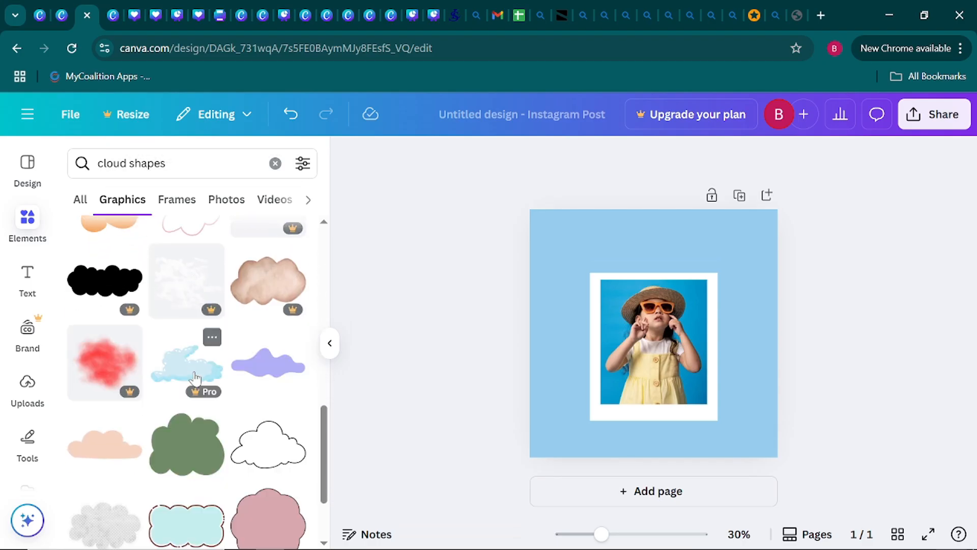
scroll(195, 376, down, 2)
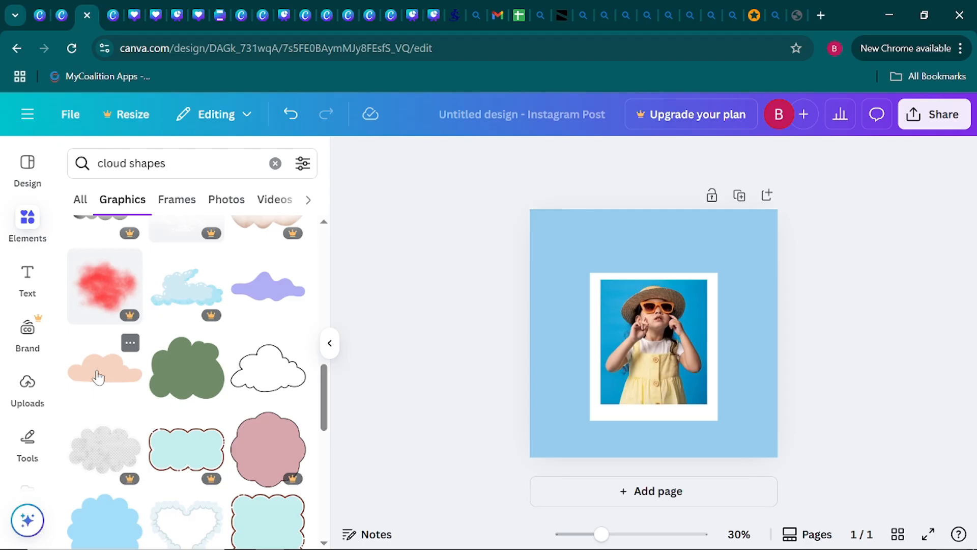
click(99, 377)
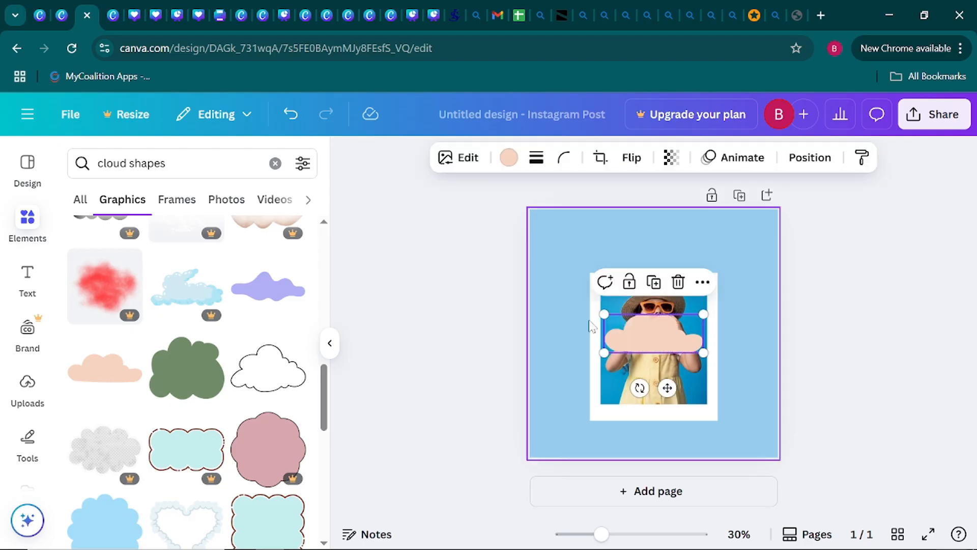
Change the cloud's colour from the document colours to white.
click(329, 351)
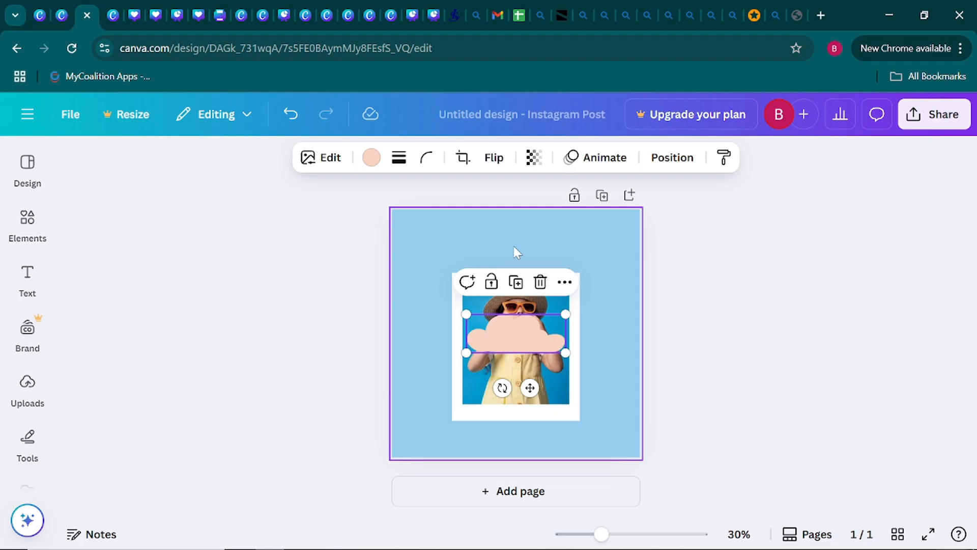
click(372, 158)
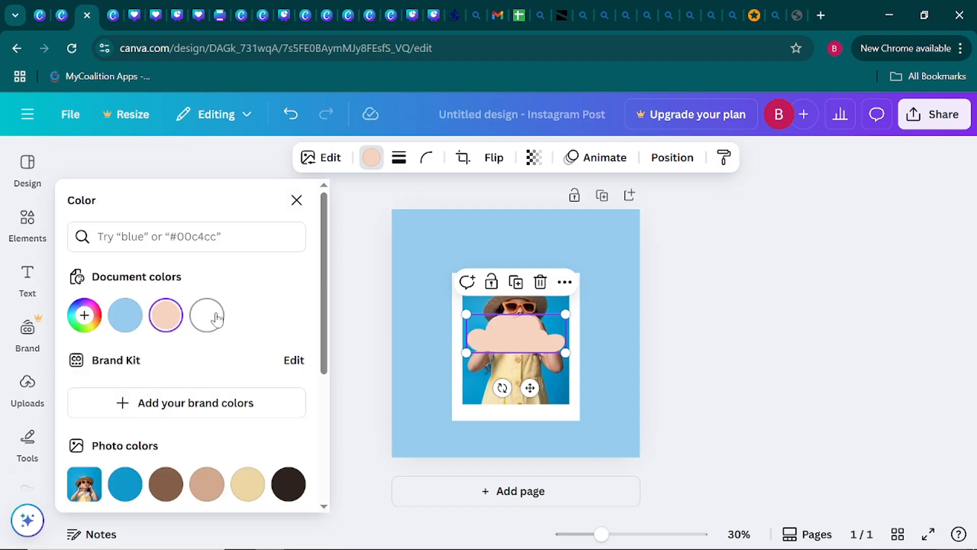
click(216, 317)
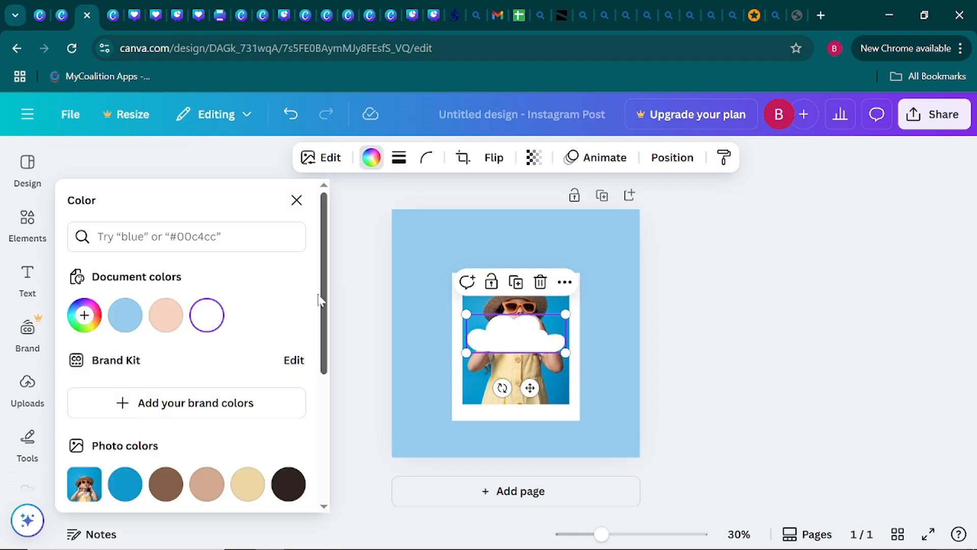
click(343, 294)
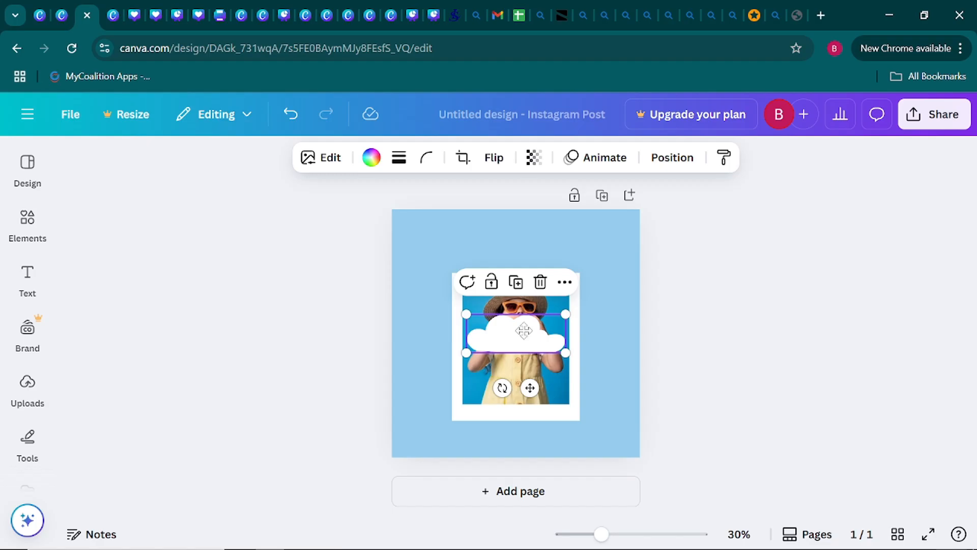
Shrink the cloud to about a quarter of the page width and place it partly over the page's right edge, above the photo frame's top.
drag(523, 331, 613, 274)
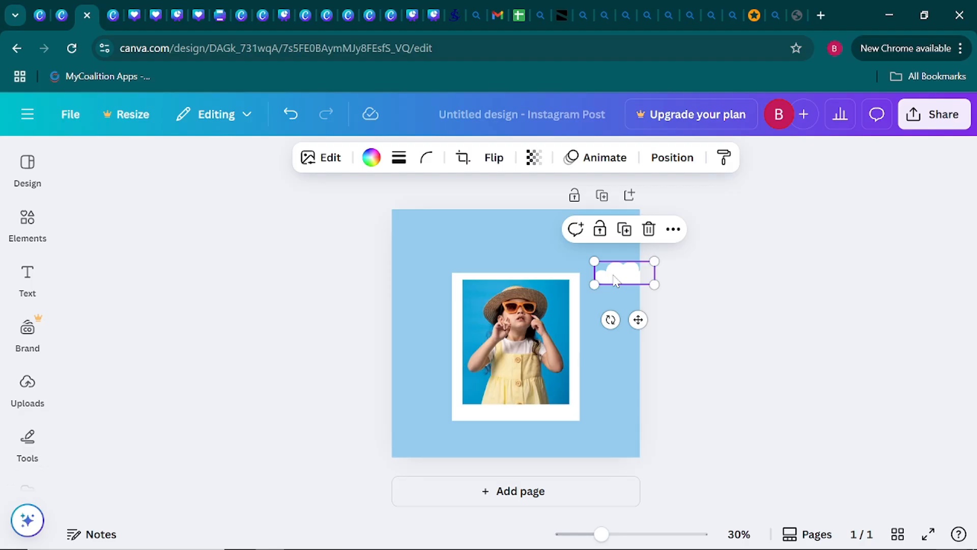
mouse_move(614, 279)
mouse_down()
mouse_move(606, 267)
mouse_move(615, 265)
mouse_up()
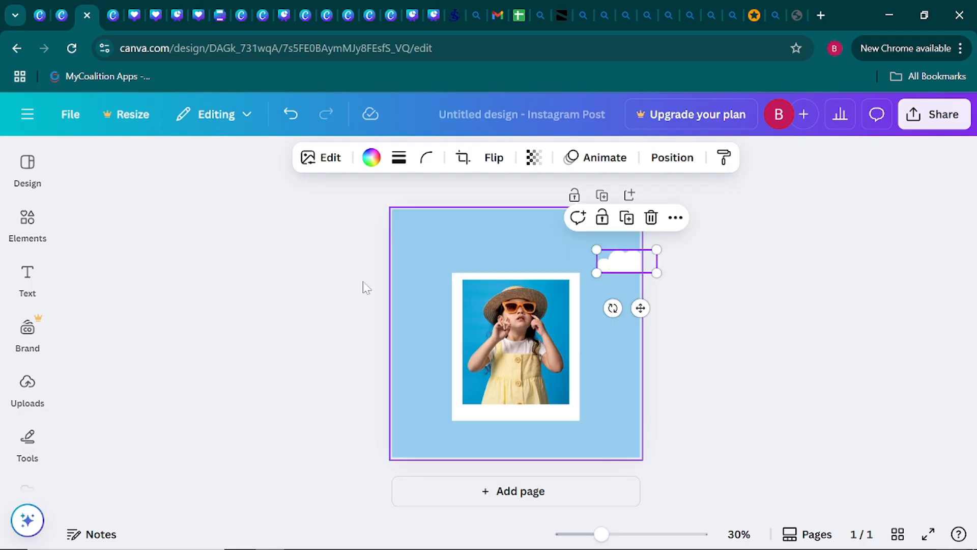
click(210, 285)
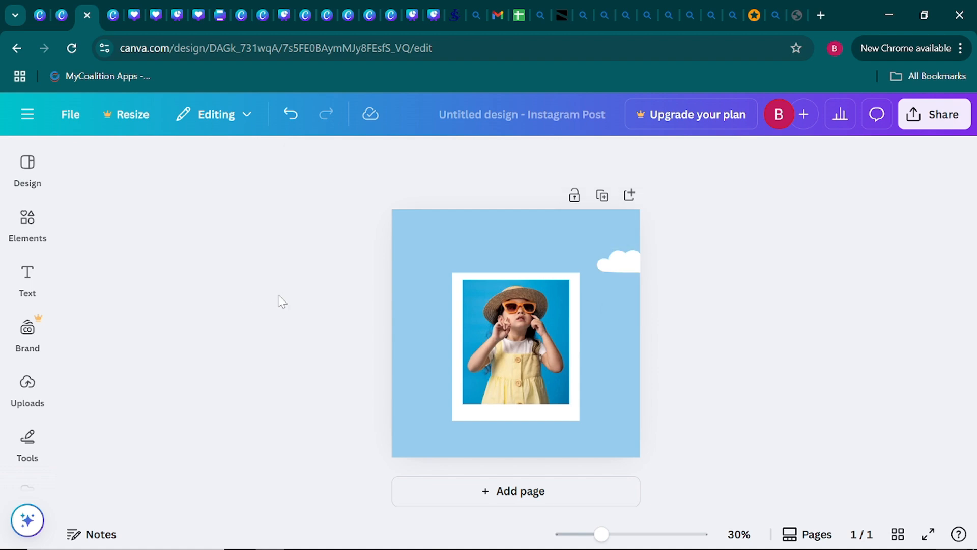
click(28, 224)
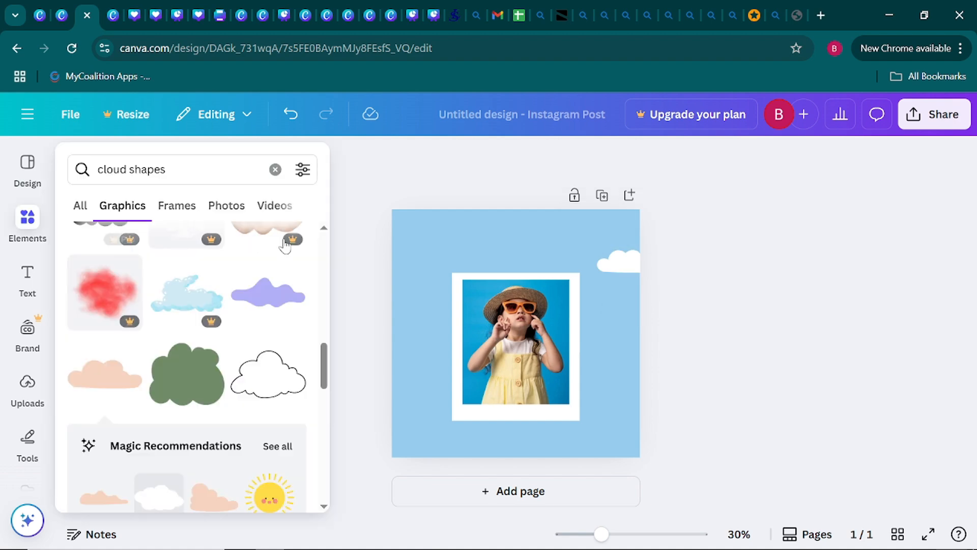
click(456, 248)
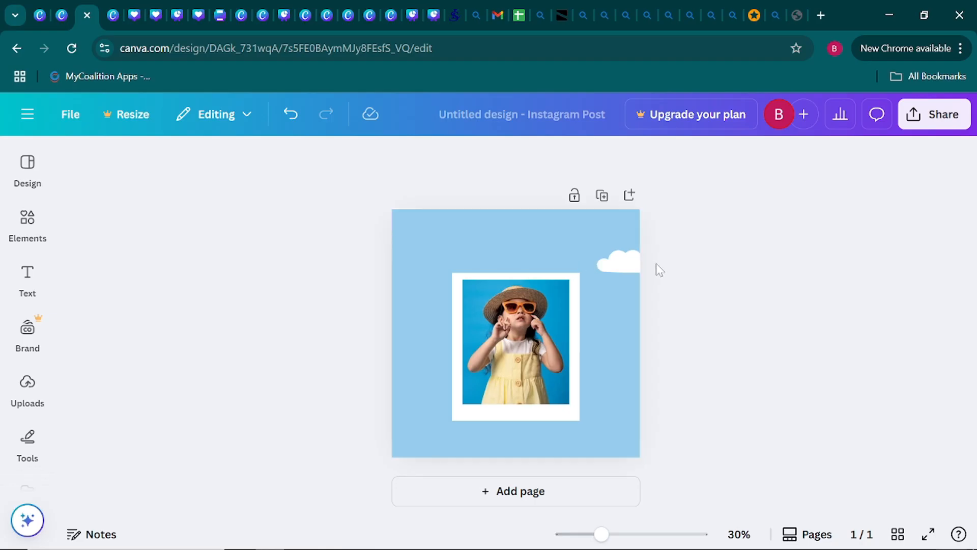
Duplicate the white cloud twice, placing one copy over the page's right edge beside the frame's lower part and the other over the left edge.
click(626, 269)
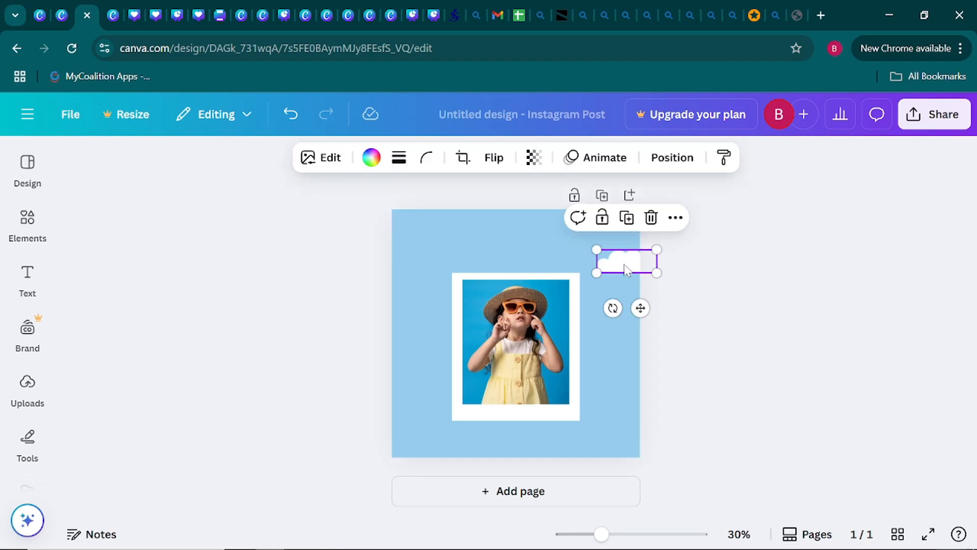
click(627, 219)
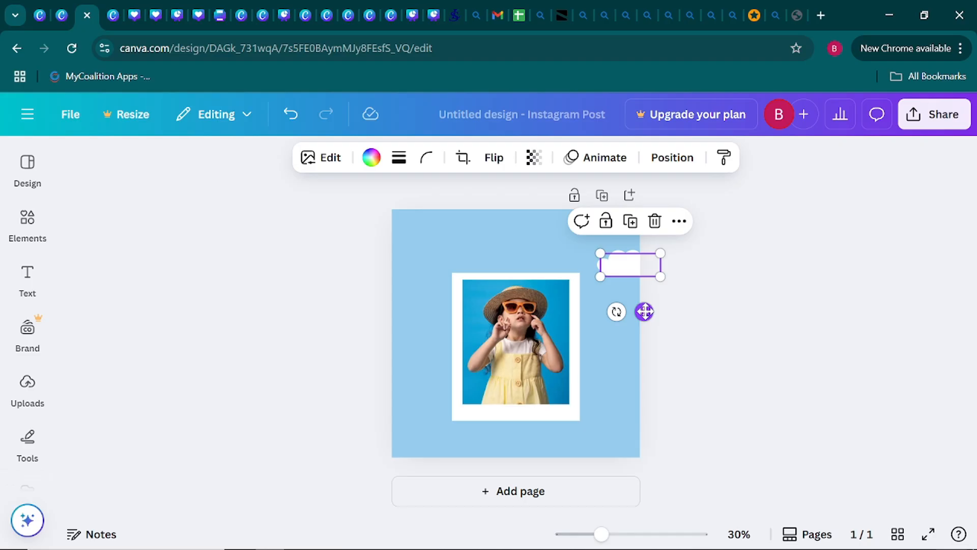
drag(644, 311, 634, 447)
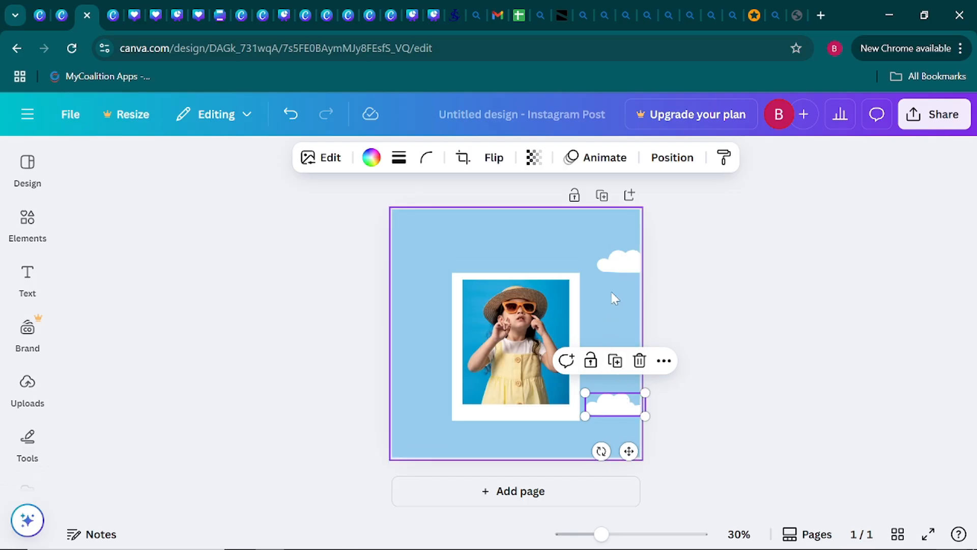
click(614, 367)
drag(633, 454, 417, 408)
click(292, 318)
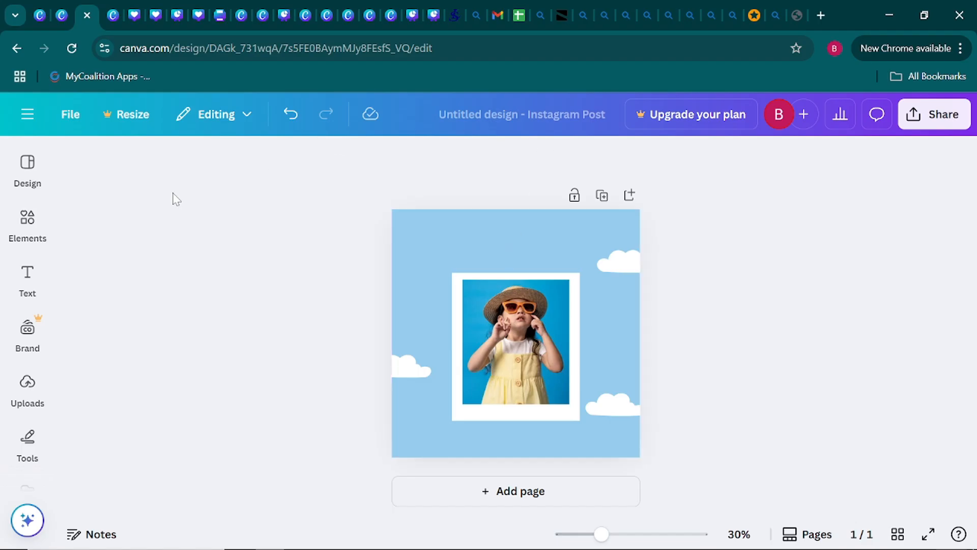
Replace the "cloud shapes" elements search with "hot air balloon" and refine it to "hot air balloon logo".
click(28, 169)
click(31, 218)
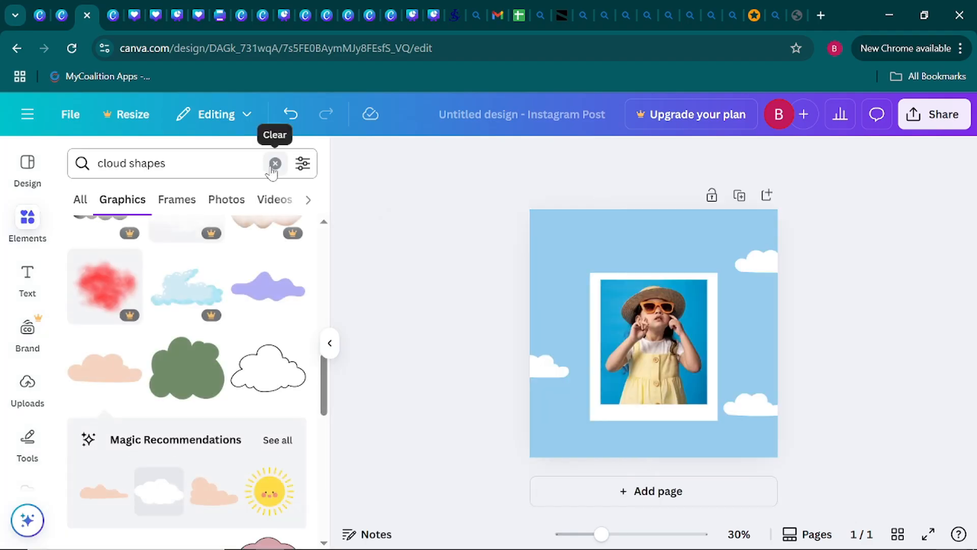
click(275, 164)
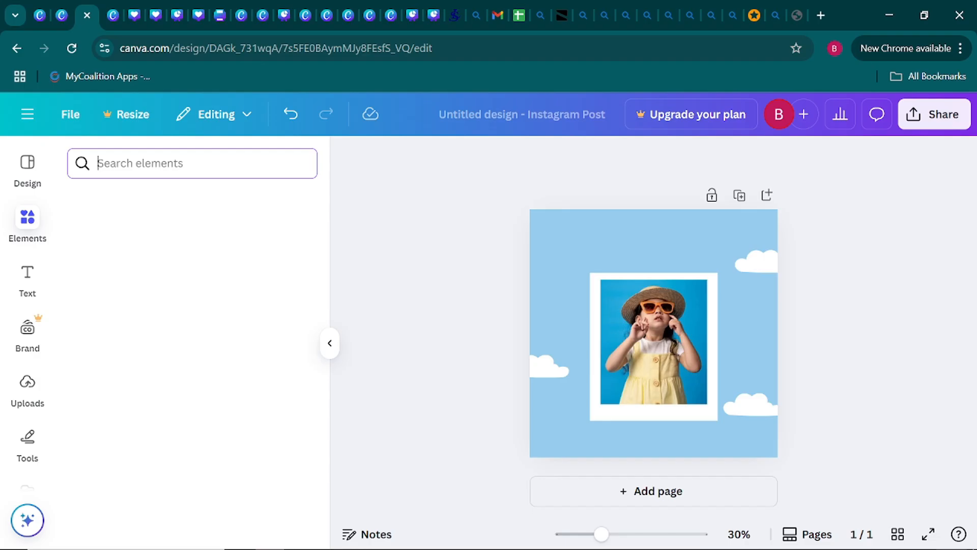
text(h)
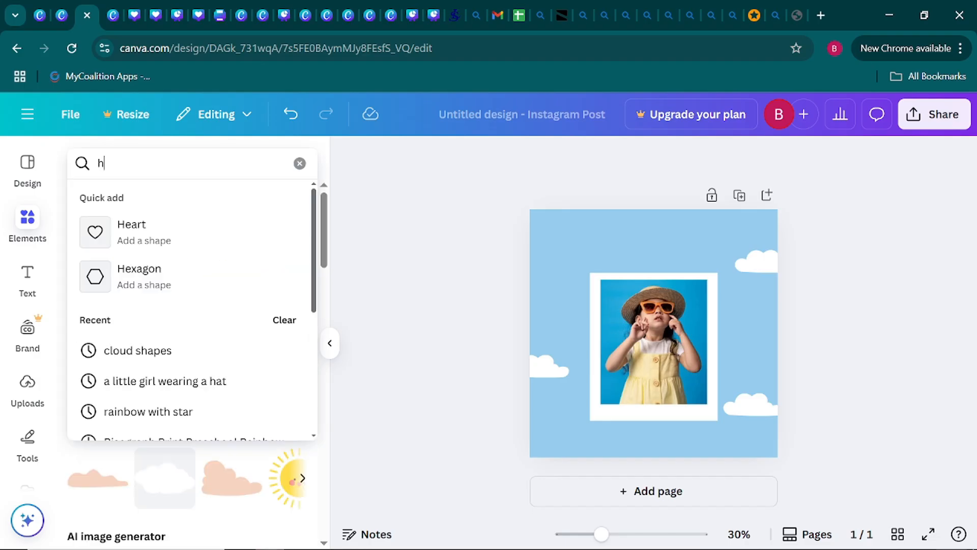
text(ot ai)
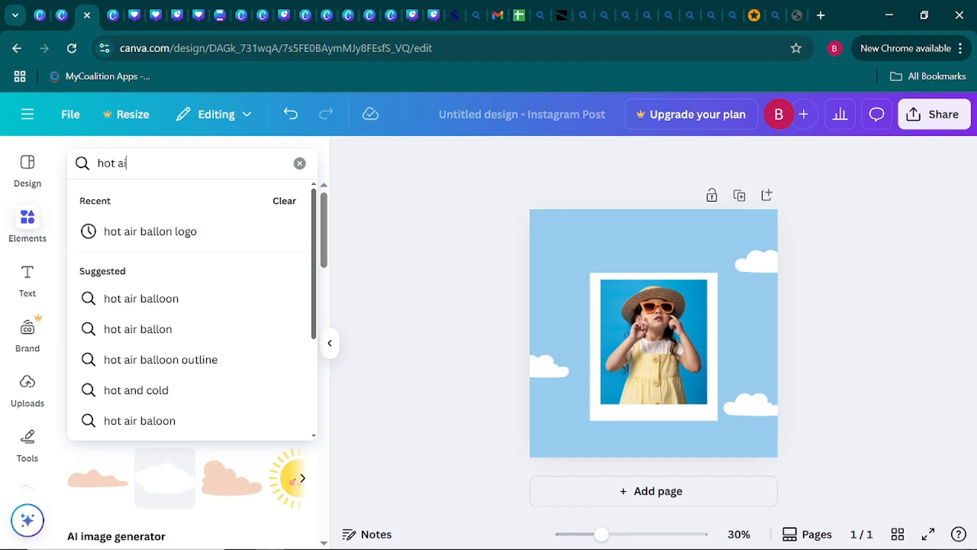
text(r ball)
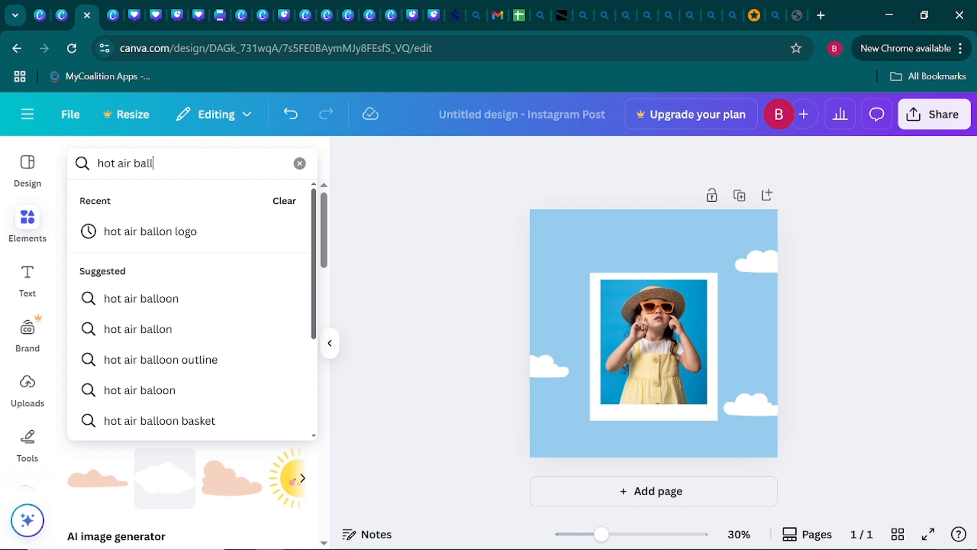
text(oon)
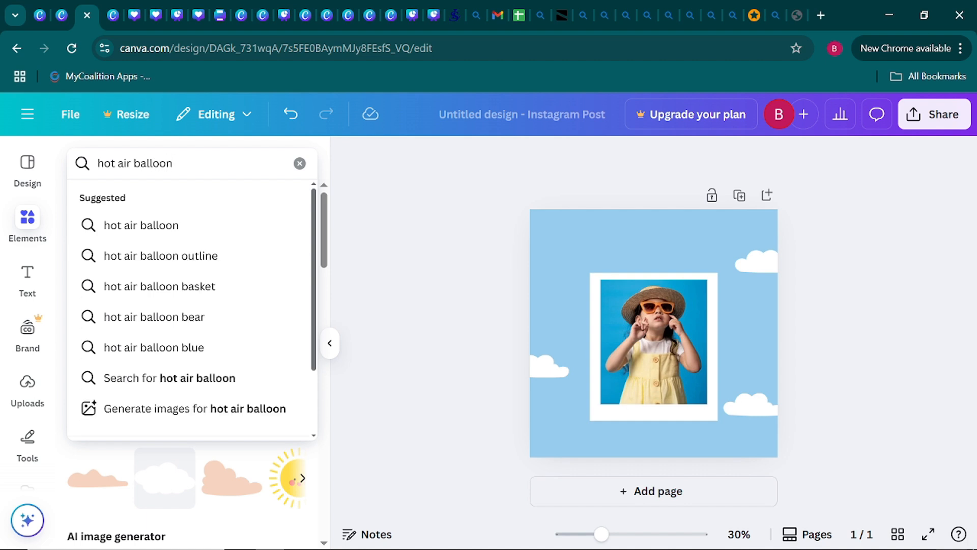
key(Return)
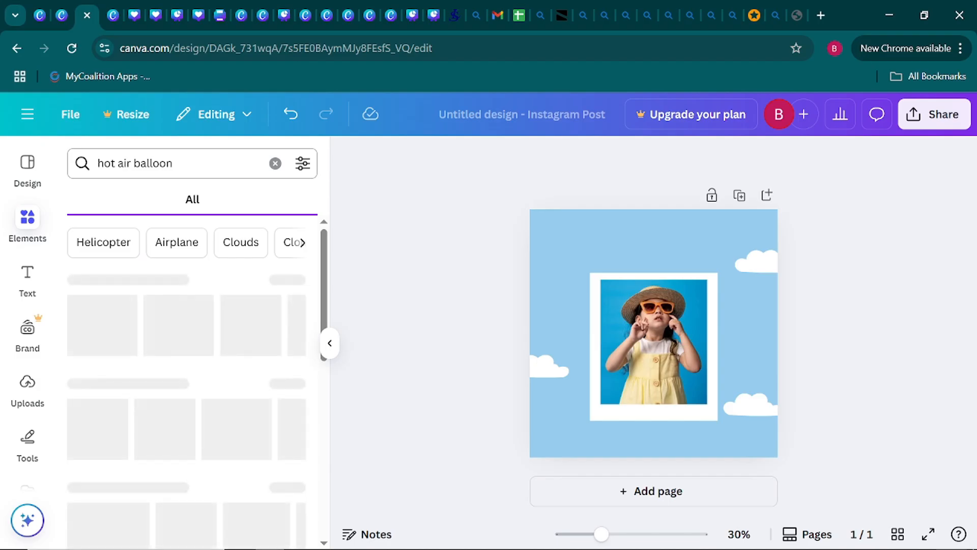
click(174, 163)
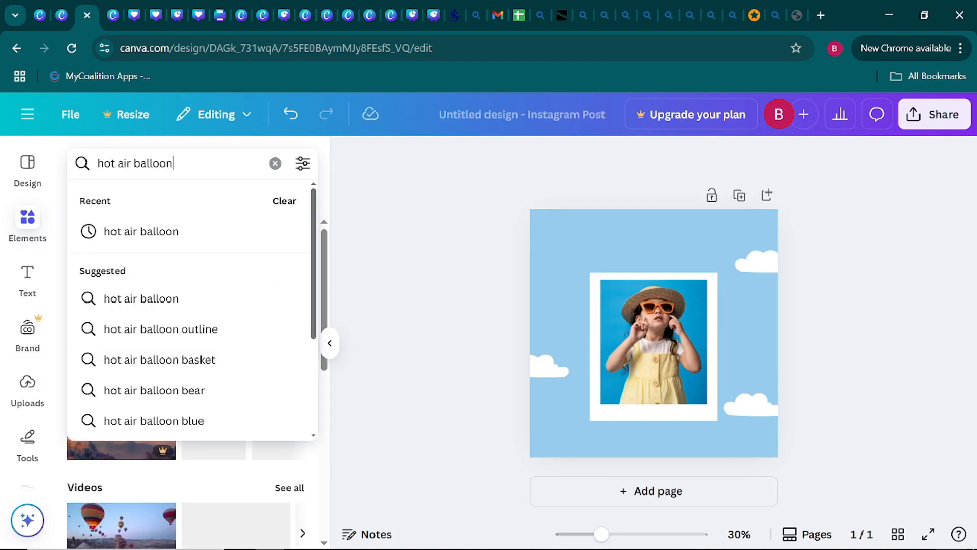
text(logo)
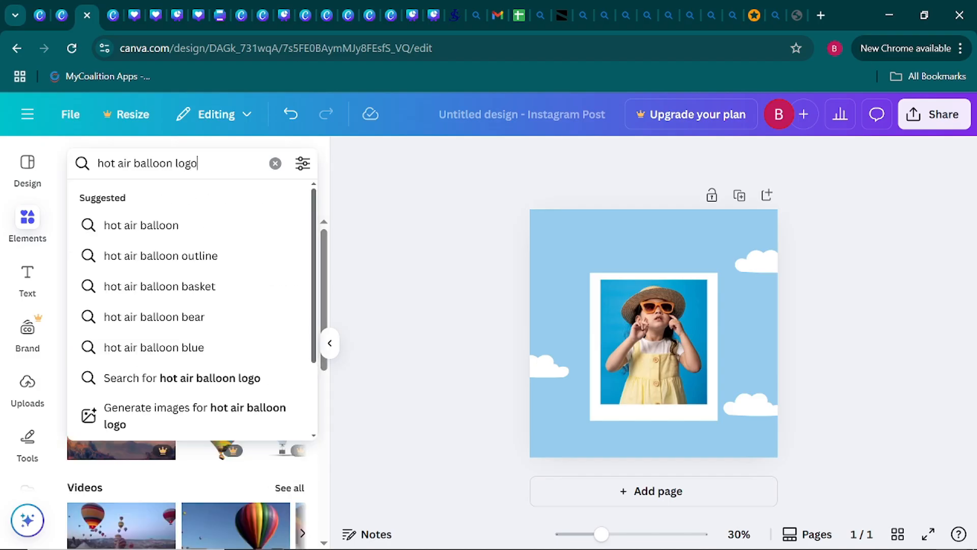
key(Return)
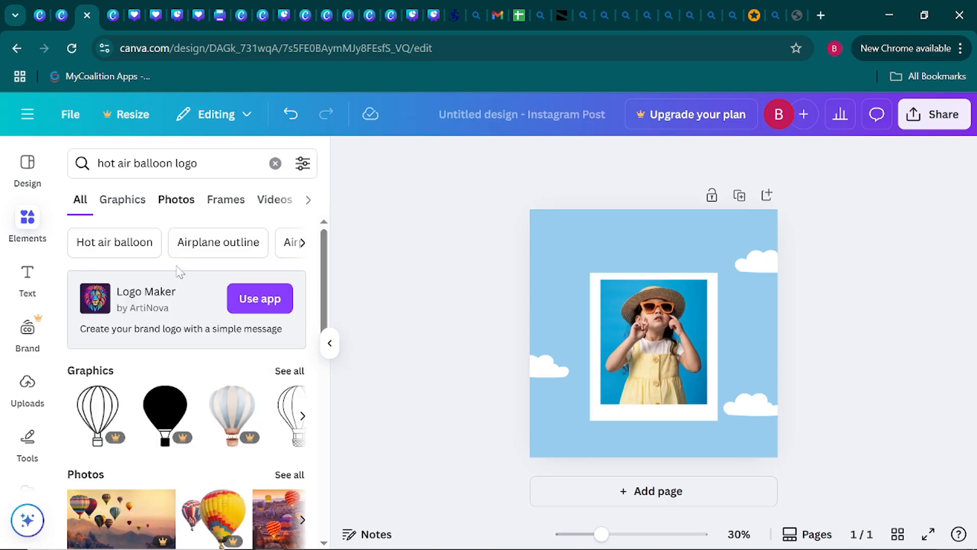
From the full graphics results, add the free yellow-and-cream hot air balloon with blue clouds to the page.
click(291, 376)
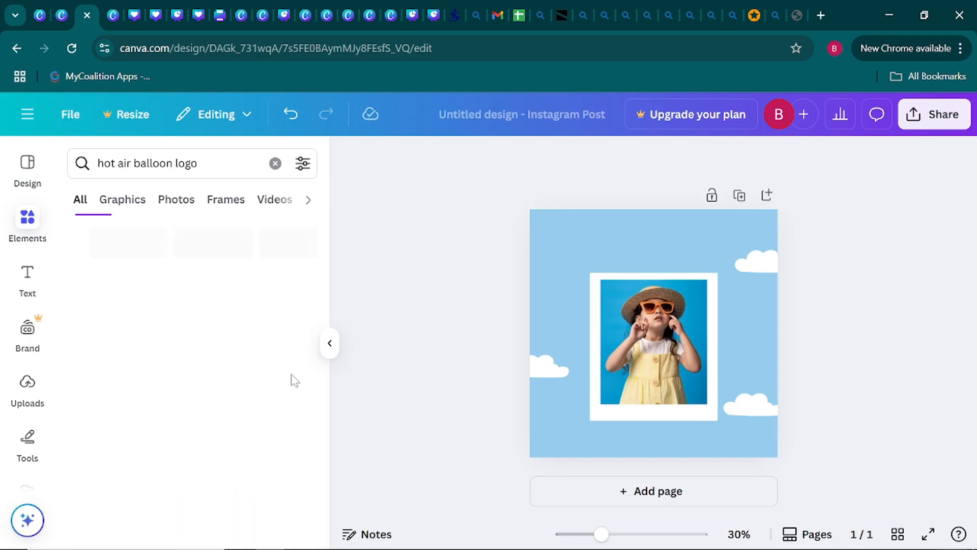
scroll(175, 394, down, 3)
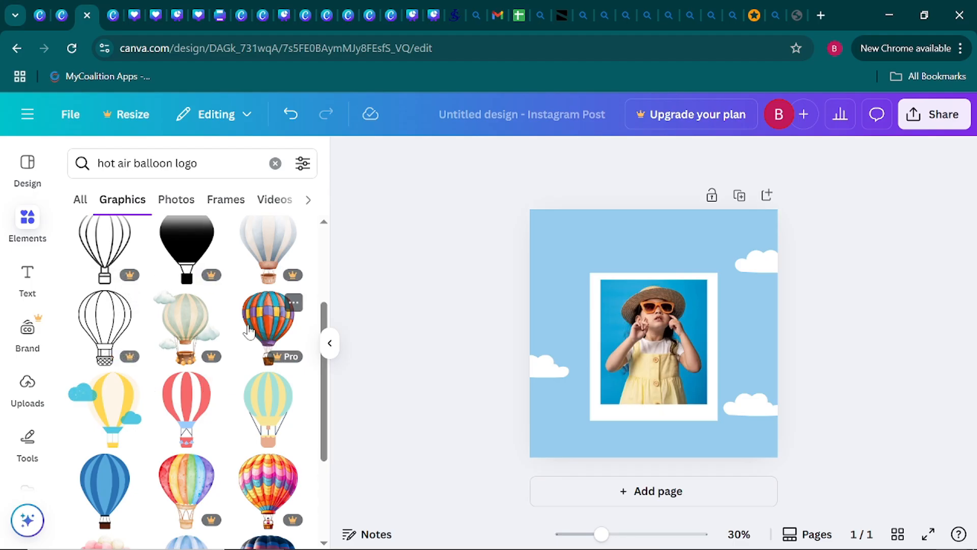
mouse_move(286, 288)
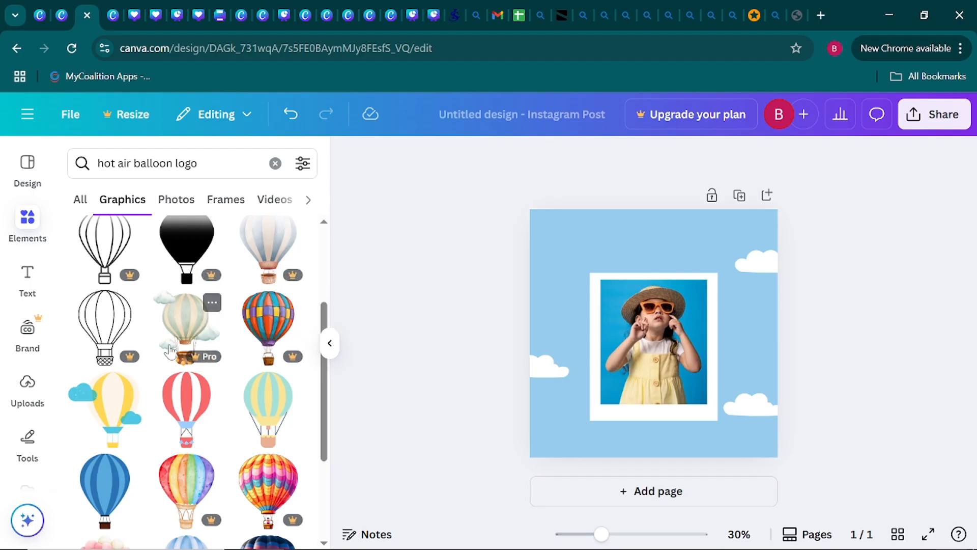
click(110, 415)
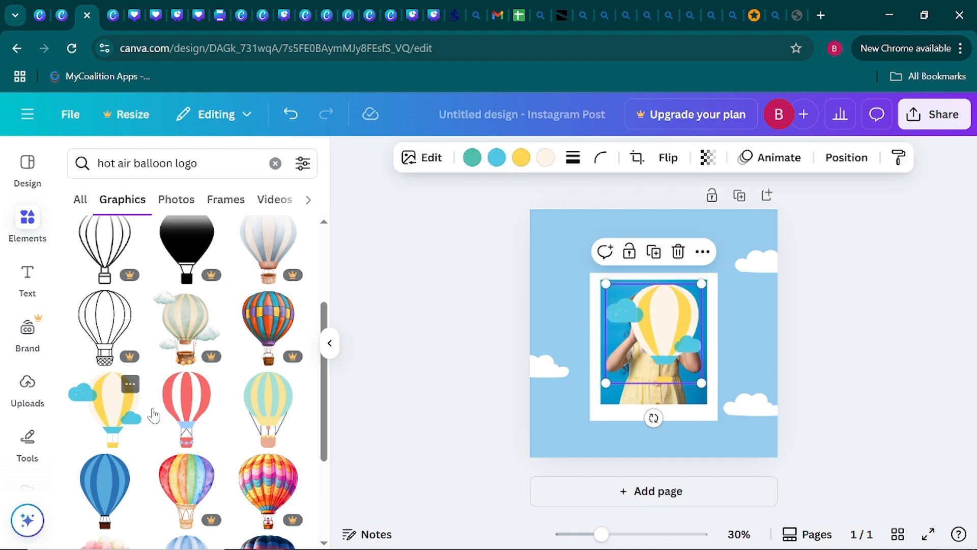
click(330, 342)
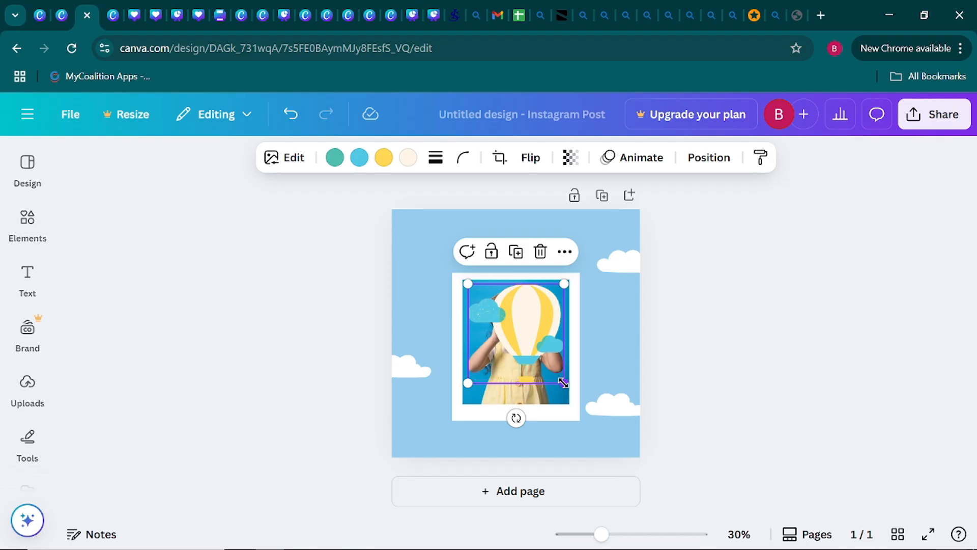
Shrink the balloon to about one-seventh of the page width and place it beside the photo frame's upper-left corner.
drag(563, 382, 503, 319)
drag(497, 353, 434, 331)
click(325, 279)
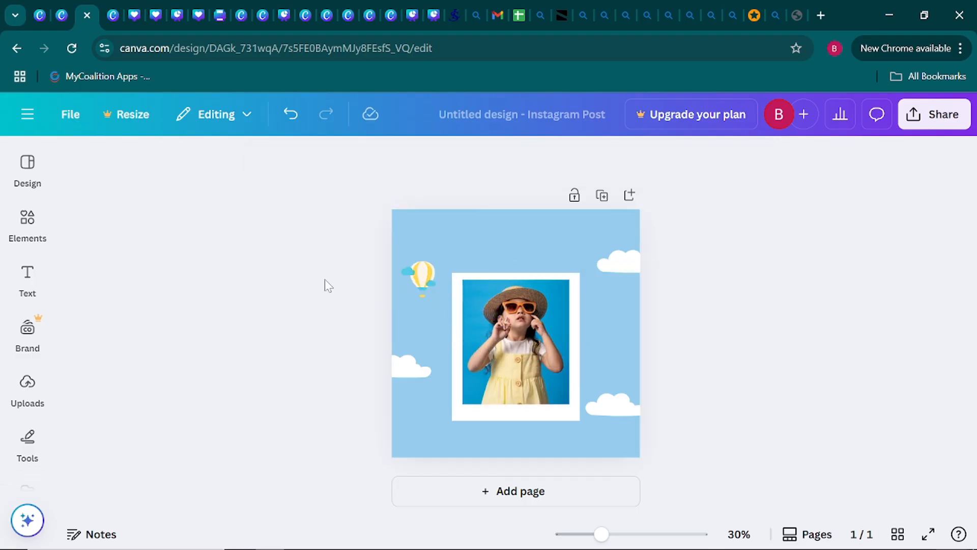
Recolour the blue and teal parts of the balloon graphic to white from the document colours.
click(410, 285)
click(385, 305)
click(421, 291)
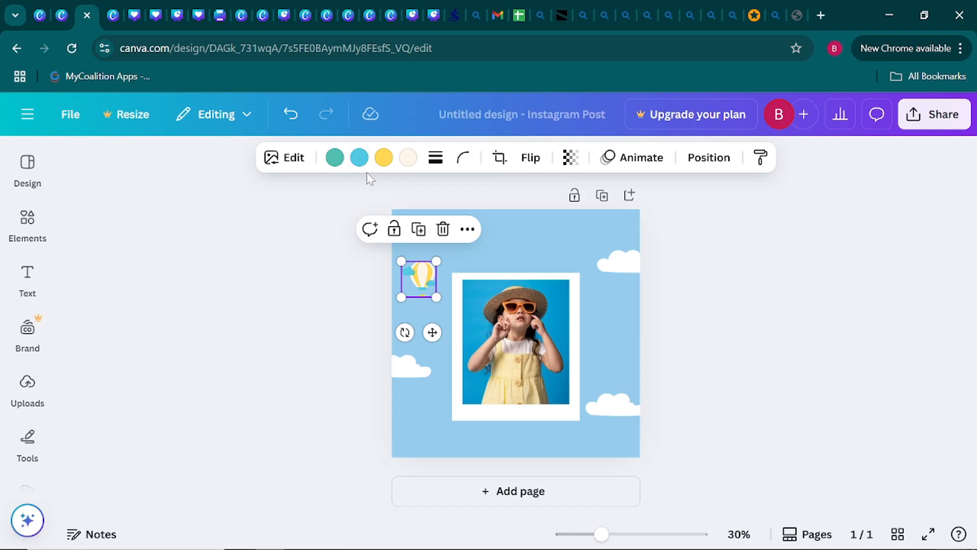
click(360, 159)
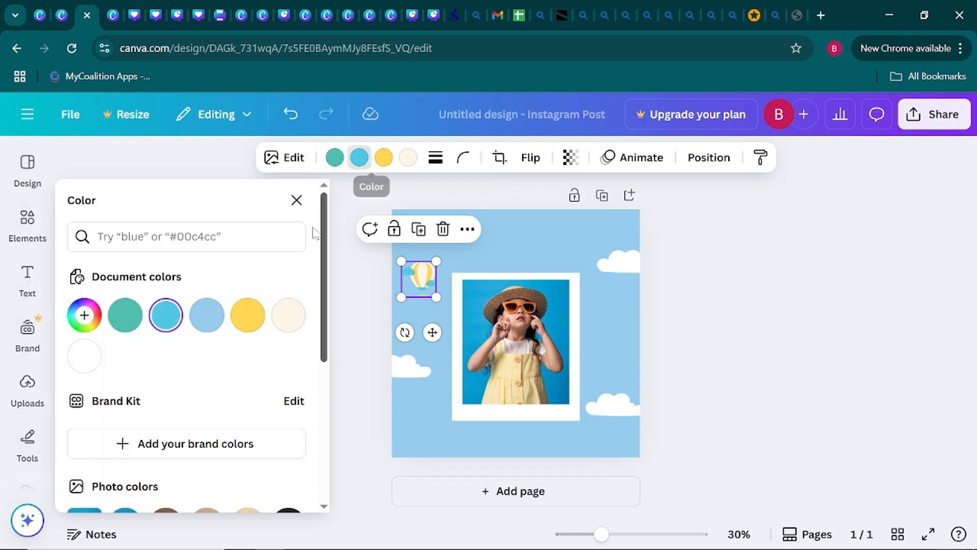
click(84, 355)
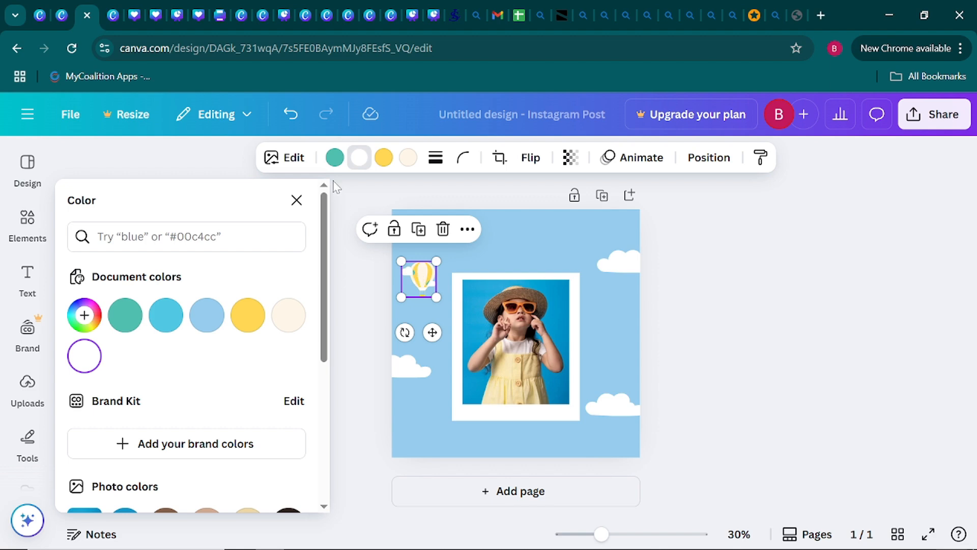
click(334, 157)
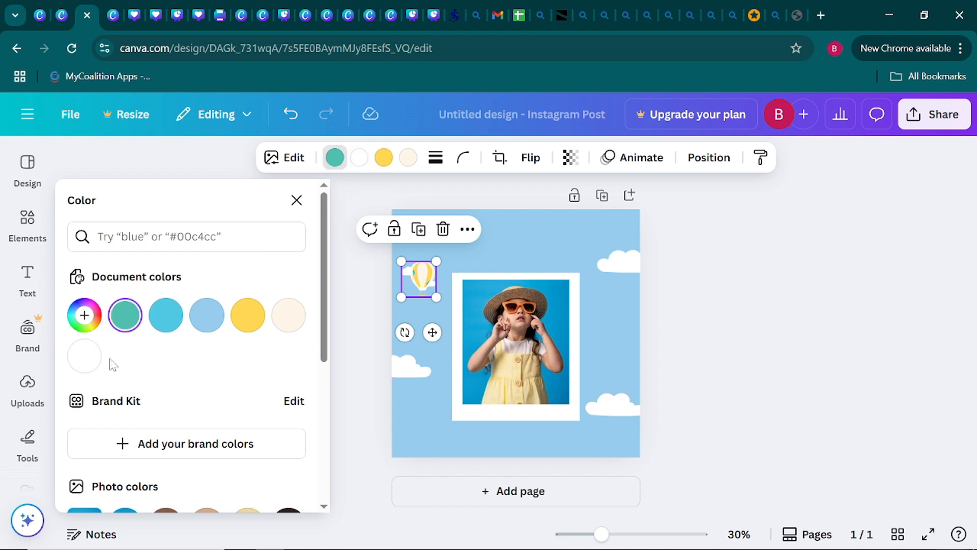
click(94, 359)
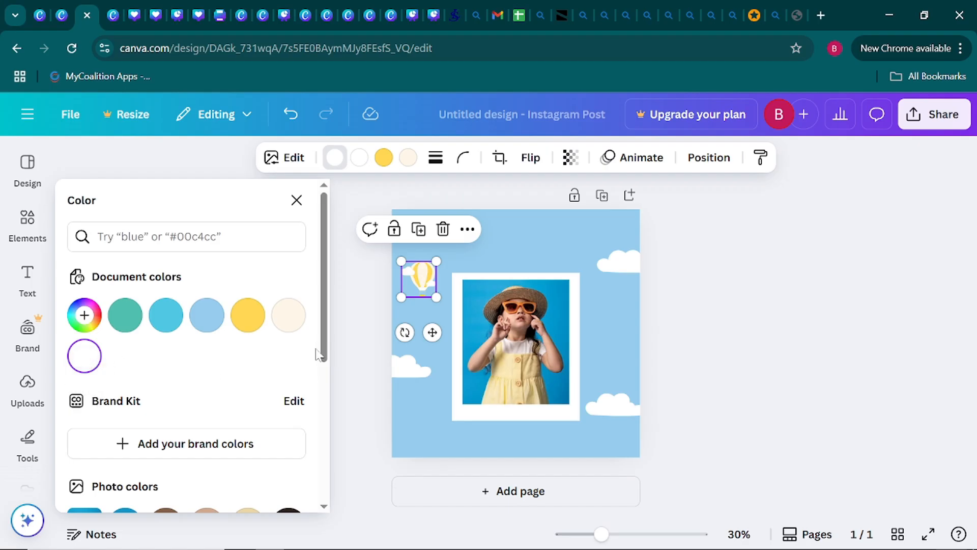
click(354, 331)
click(320, 331)
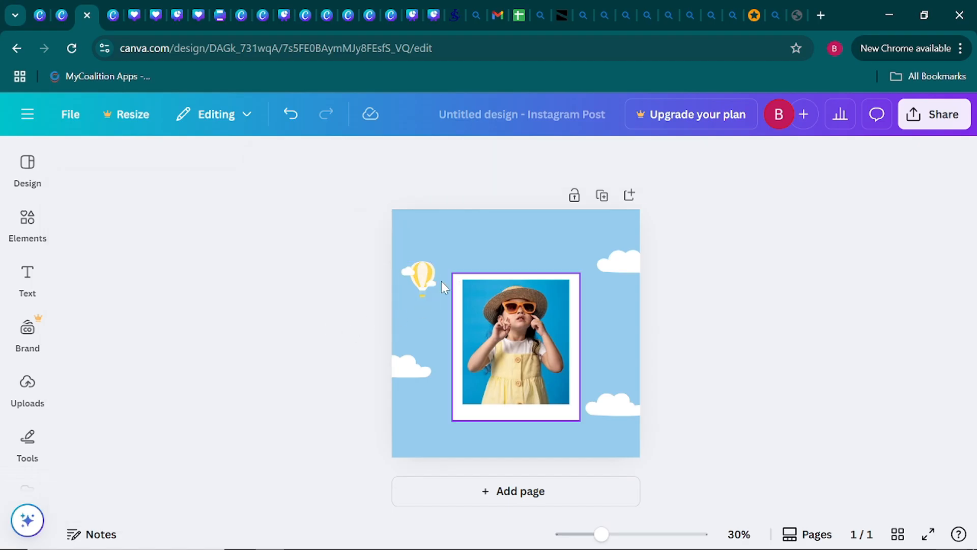
Change the balloon's yellow stripes to the default solid colour Orange (#ff914d).
click(424, 283)
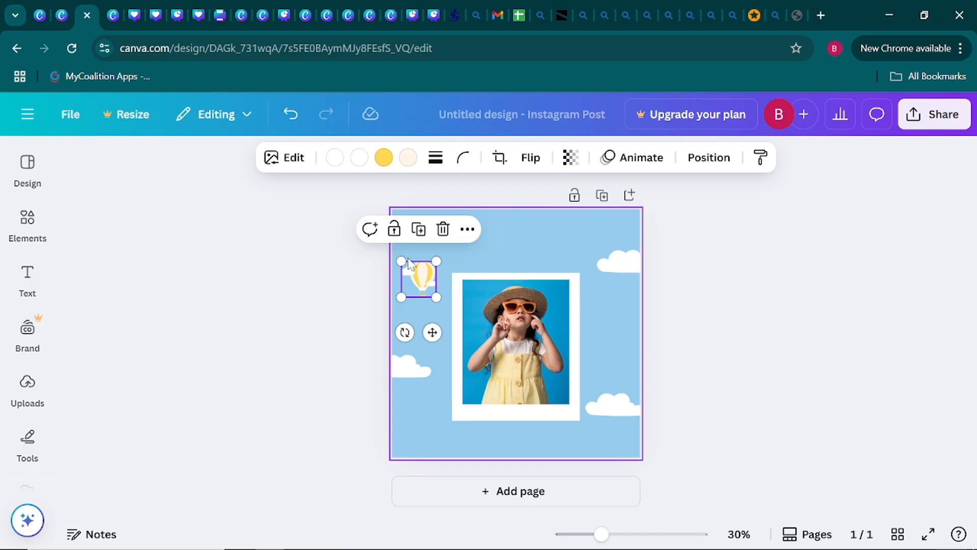
click(383, 158)
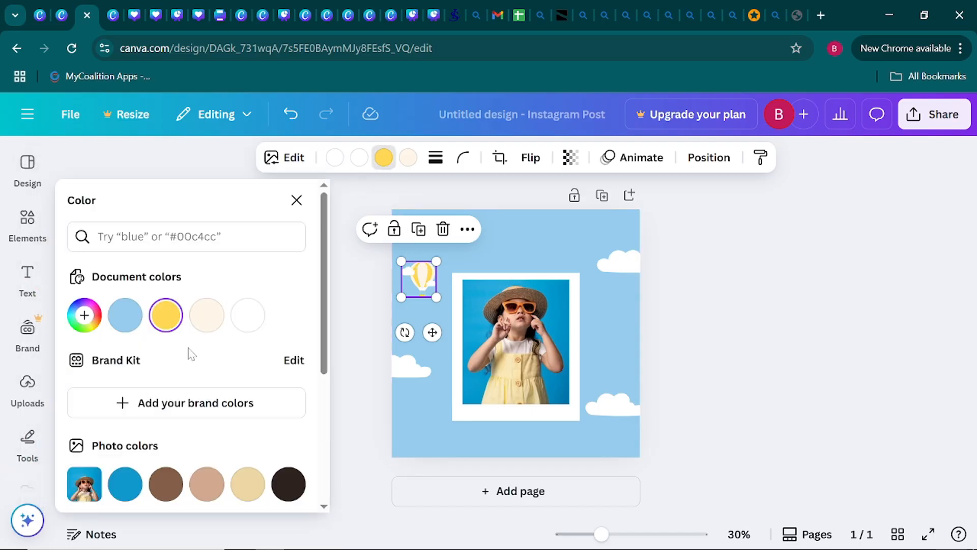
scroll(191, 353, down, 3)
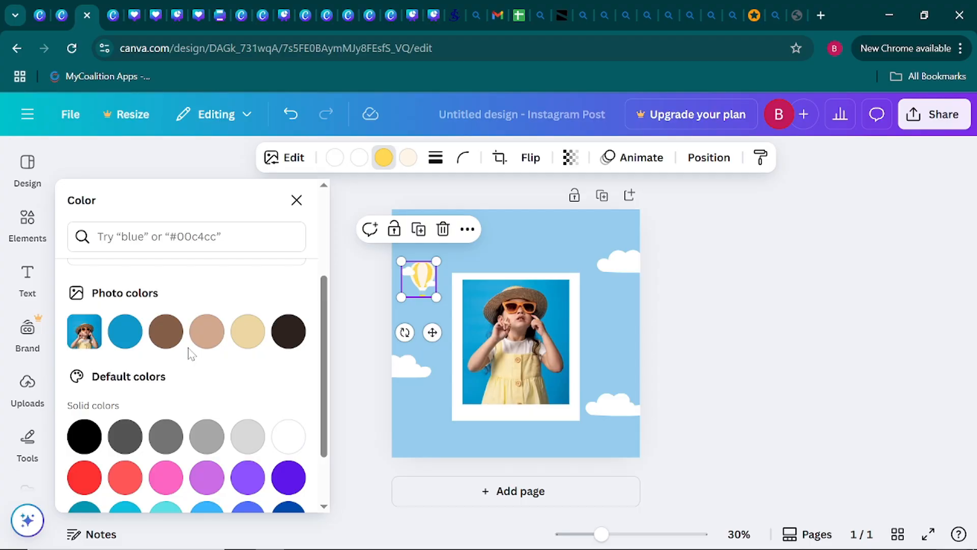
scroll(192, 353, down, 2)
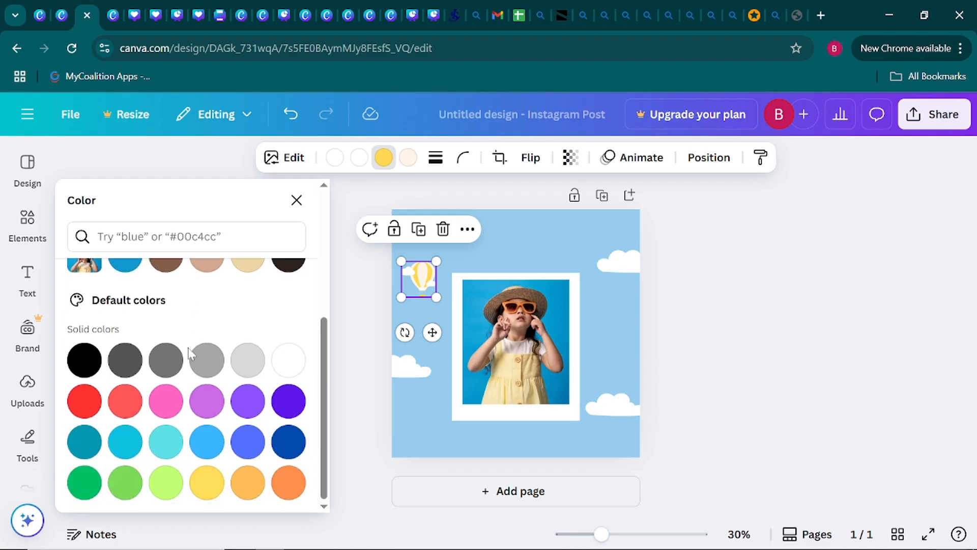
click(296, 481)
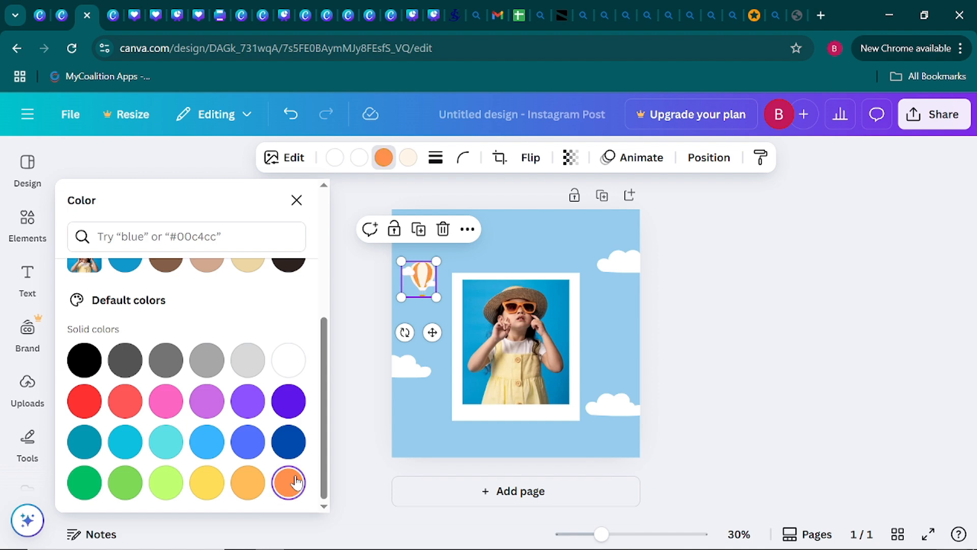
click(343, 437)
click(308, 430)
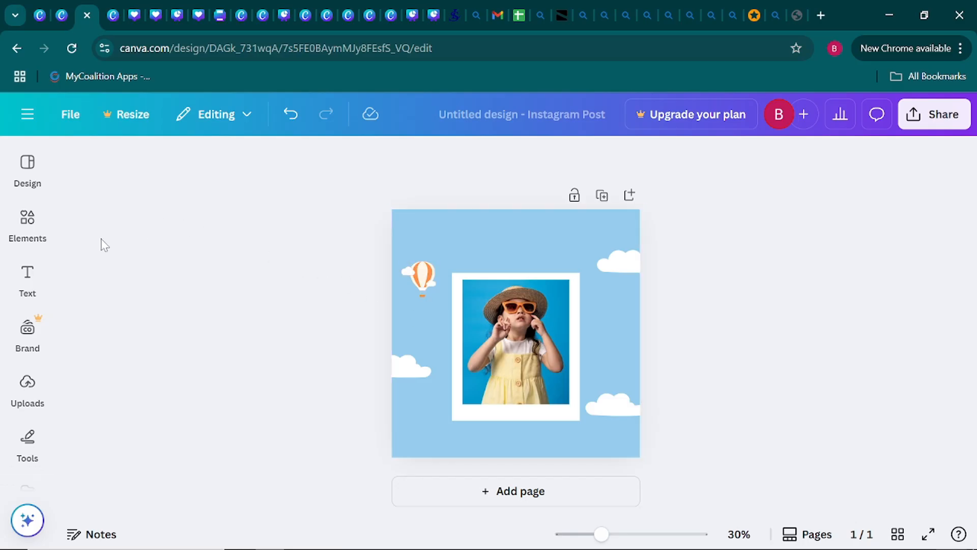
Replace the previous elements search with a search for "rainbow with stars".
click(18, 234)
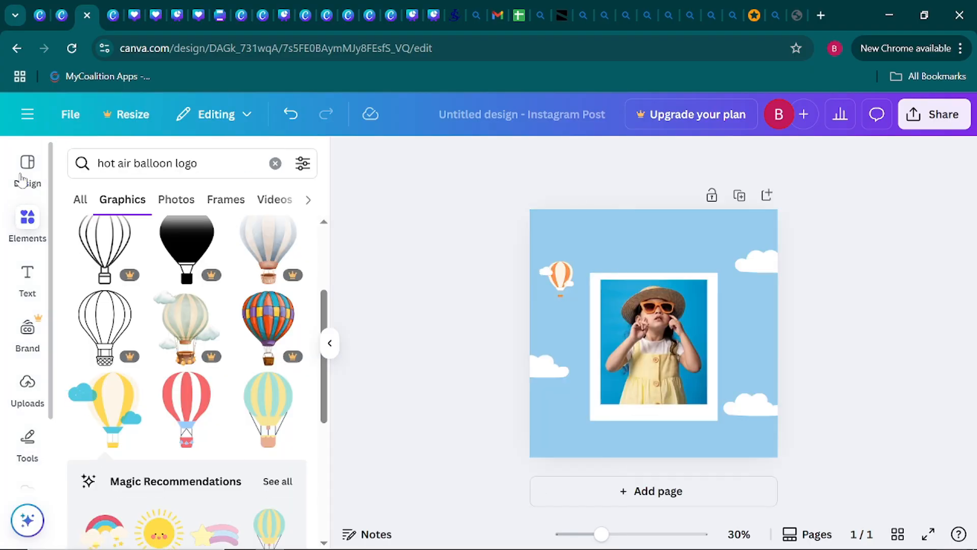
click(275, 164)
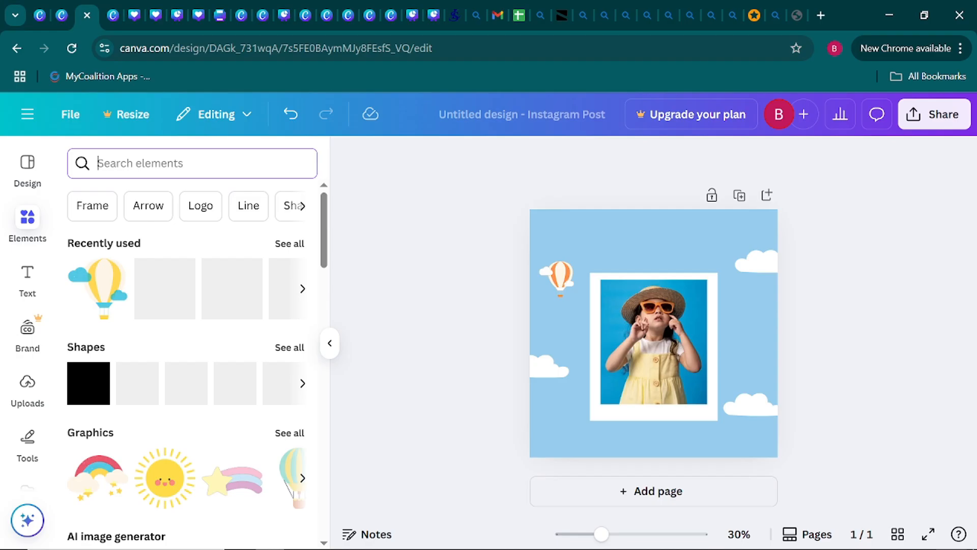
text(rai)
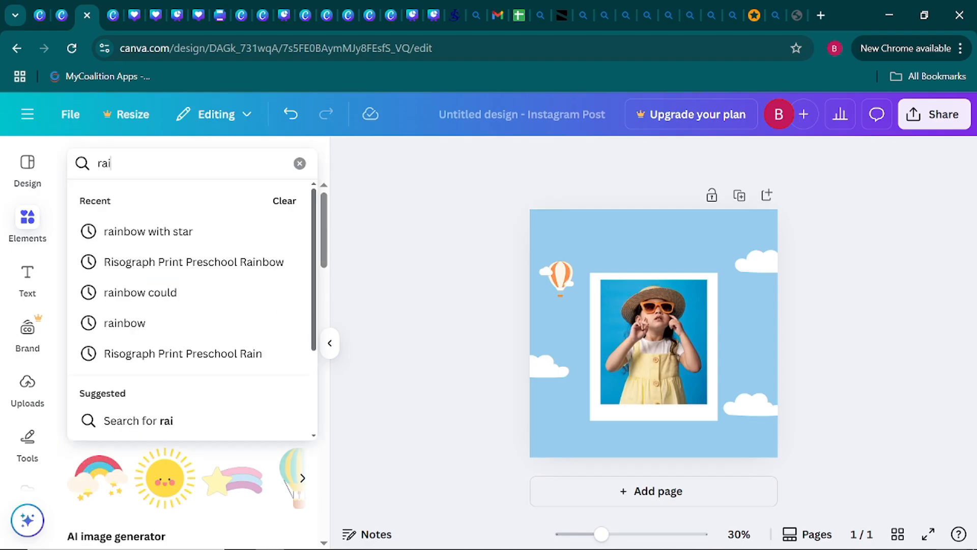
text(nbow )
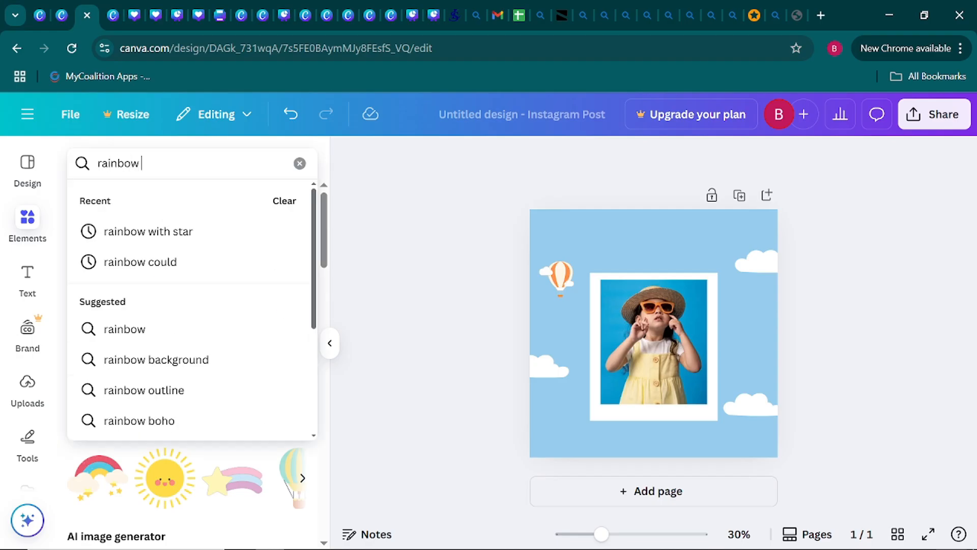
text(with star)
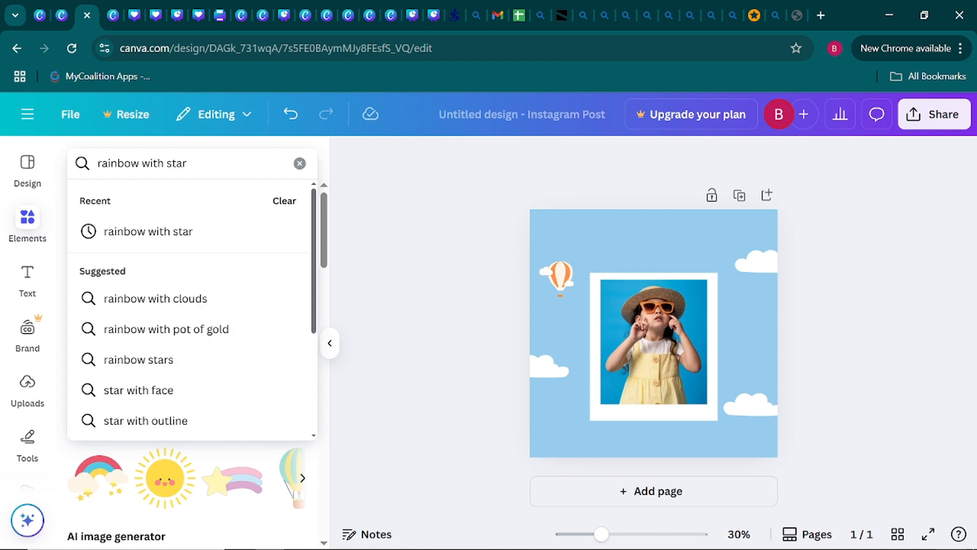
text(s)
key(Return)
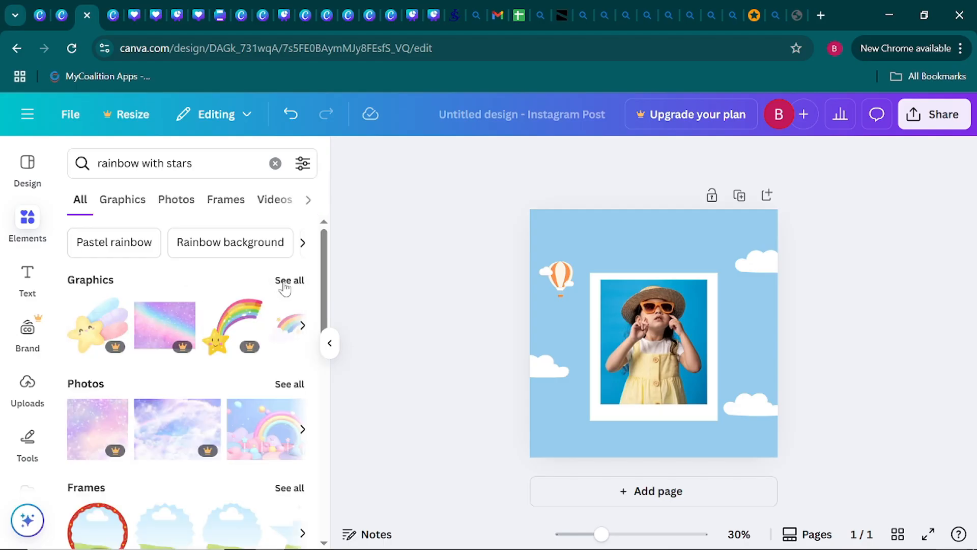
From the full graphics results, add the free red, blue and yellow rainbow with cream clouds and hanging stars to the page.
click(286, 283)
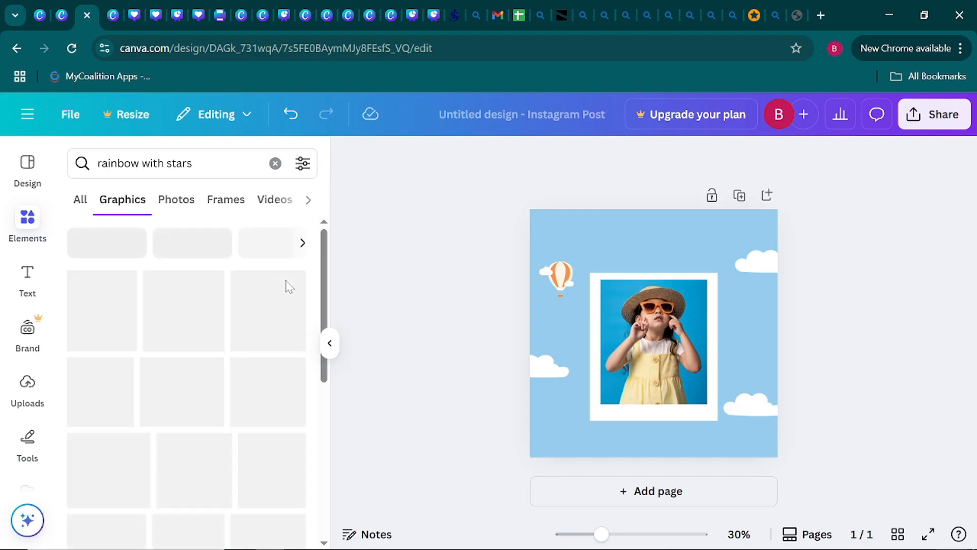
scroll(203, 346, down, 3)
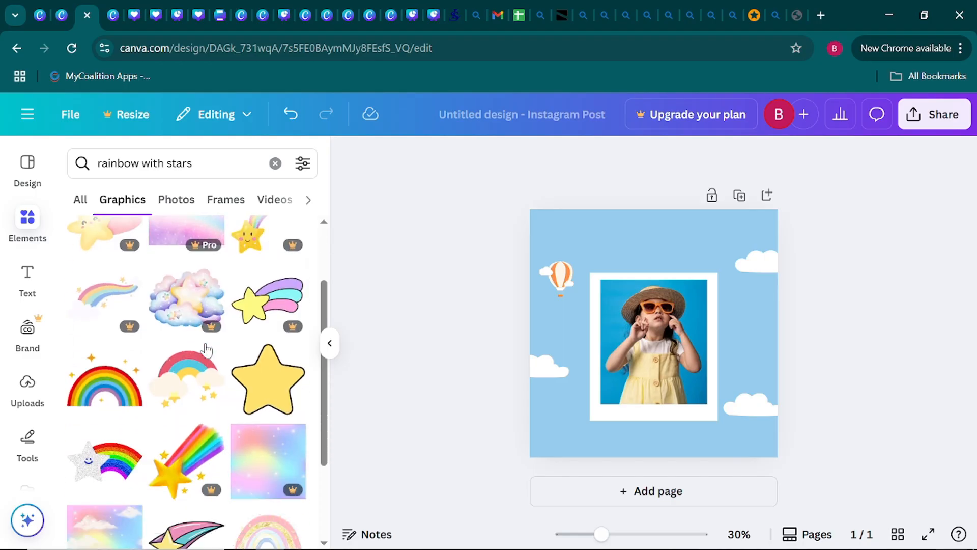
scroll(205, 349, down, 3)
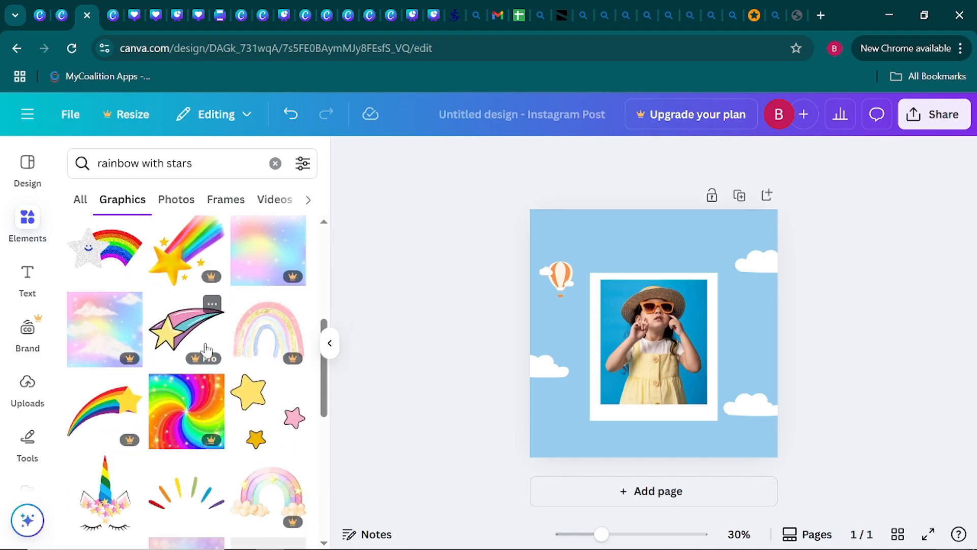
scroll(205, 350, down, 3)
scroll(206, 350, up, 5)
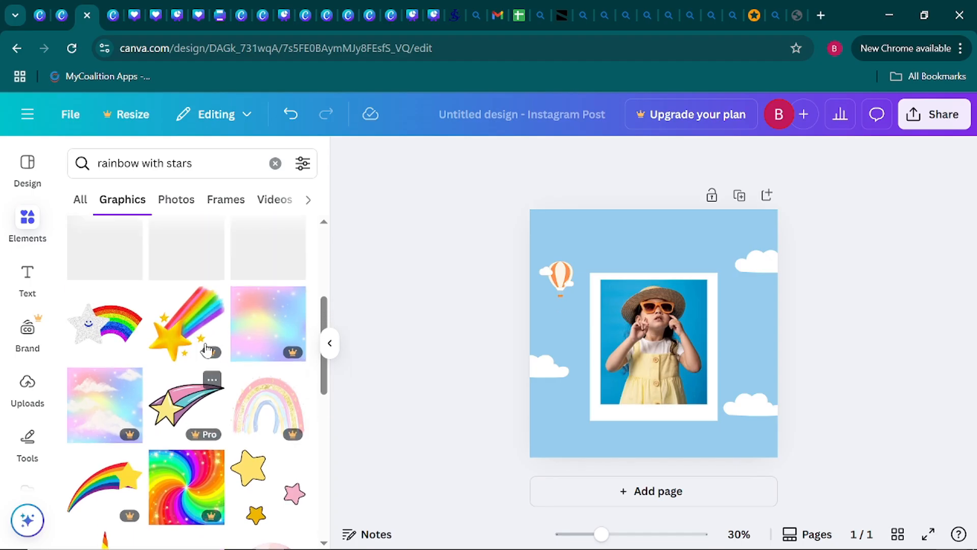
scroll(206, 350, up, 1)
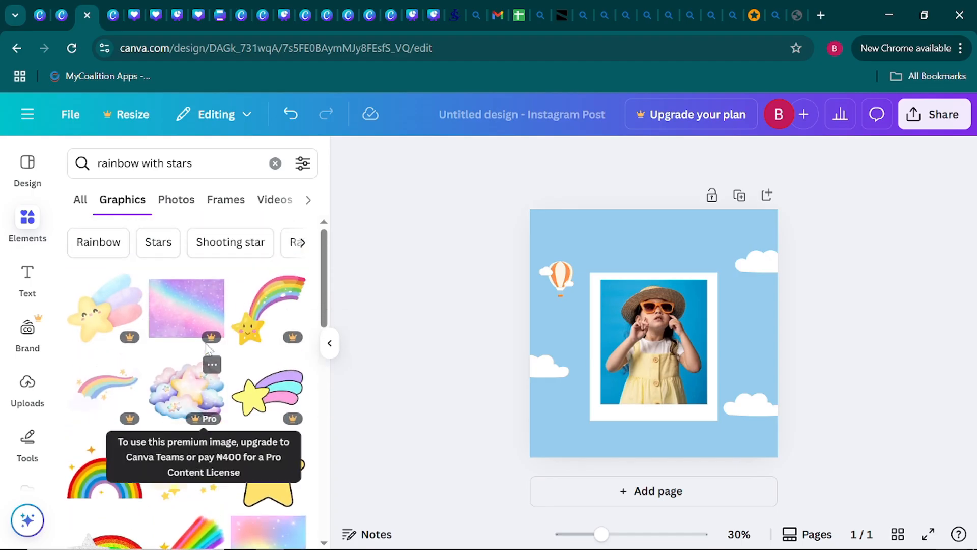
scroll(206, 350, down, 3)
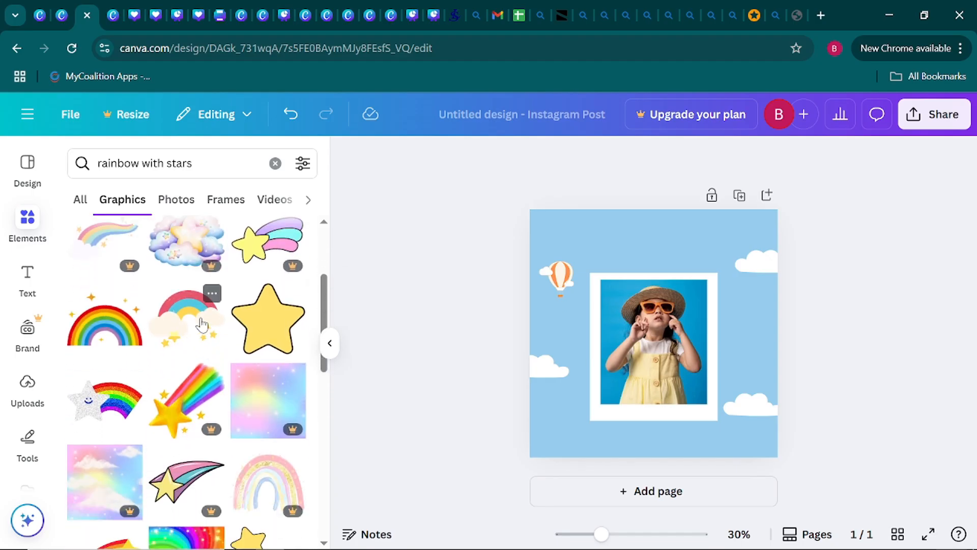
scroll(183, 324, up, 3)
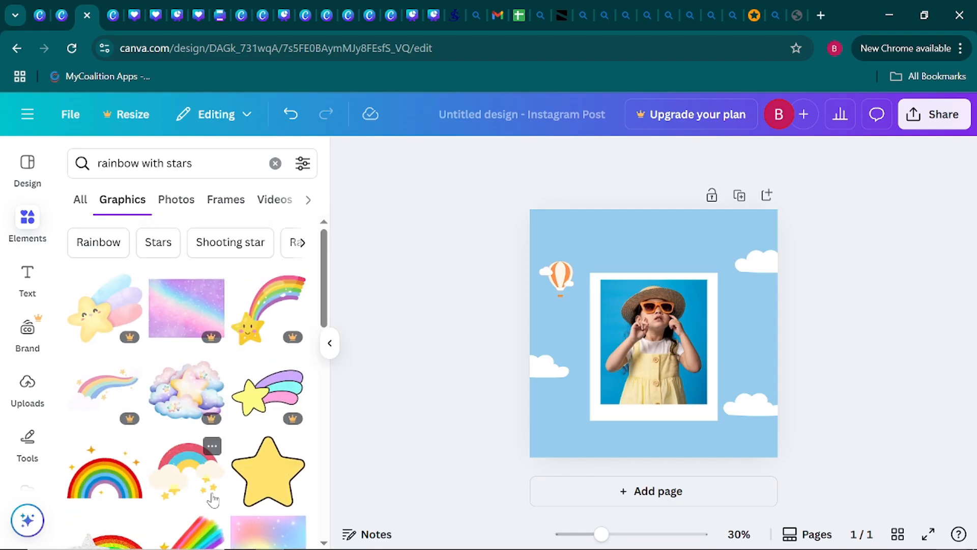
click(186, 478)
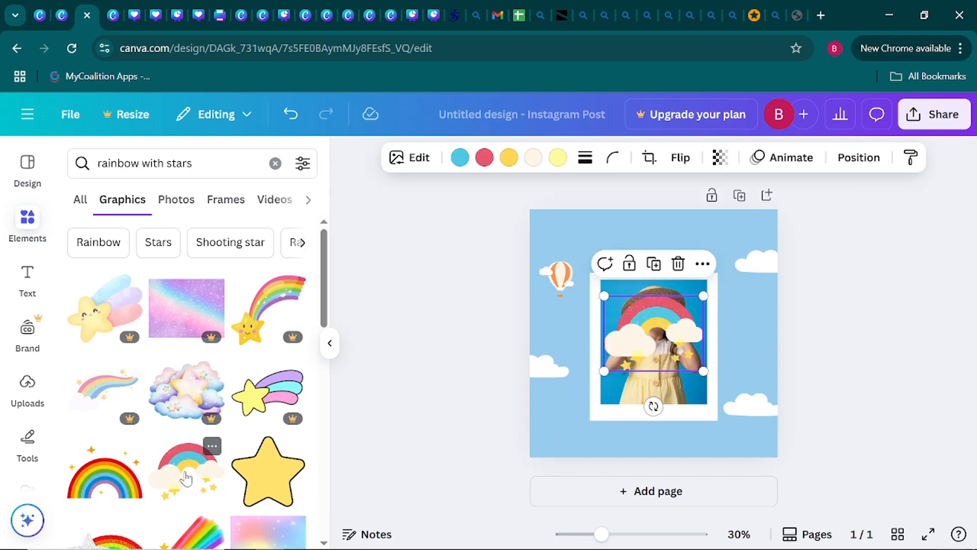
Shrink the rainbow to about one-seventh of the page width and place it beside the photo frame, just below the upper-right cloud.
drag(703, 371, 761, 356)
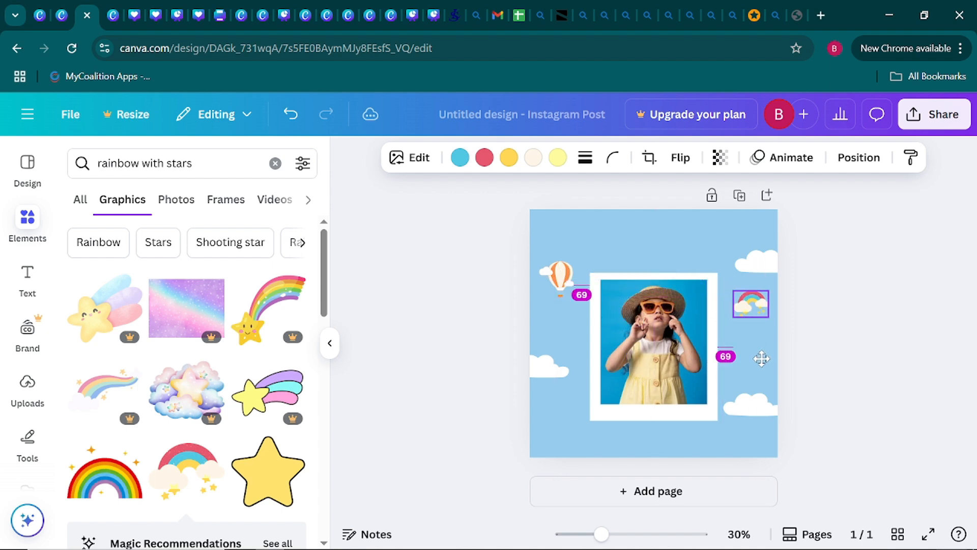
click(830, 366)
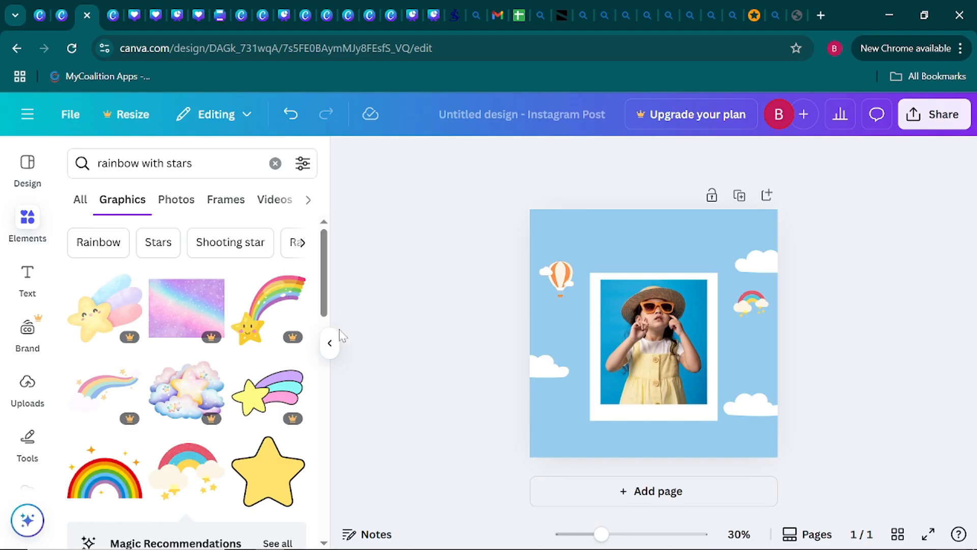
click(330, 343)
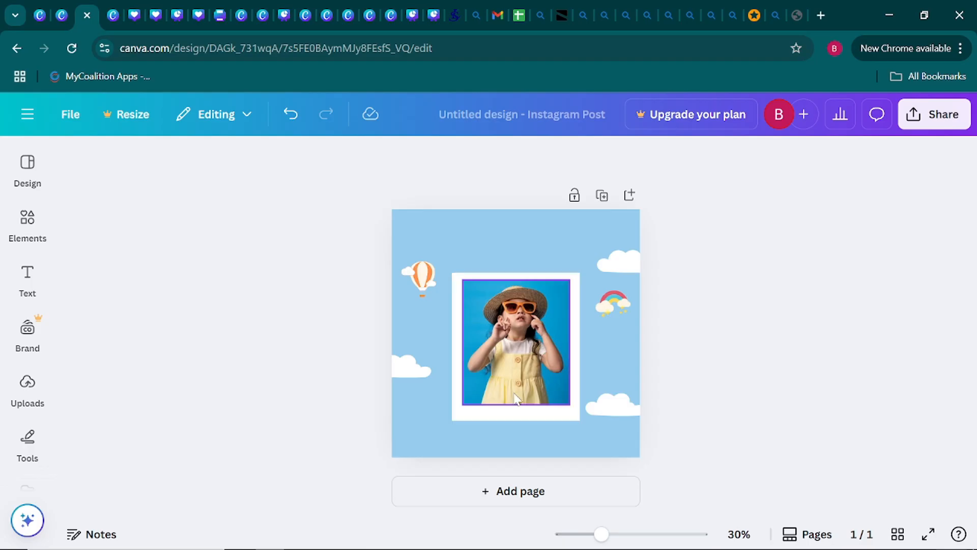
Replace the previous elements search with a search for "50% off Badge".
click(27, 222)
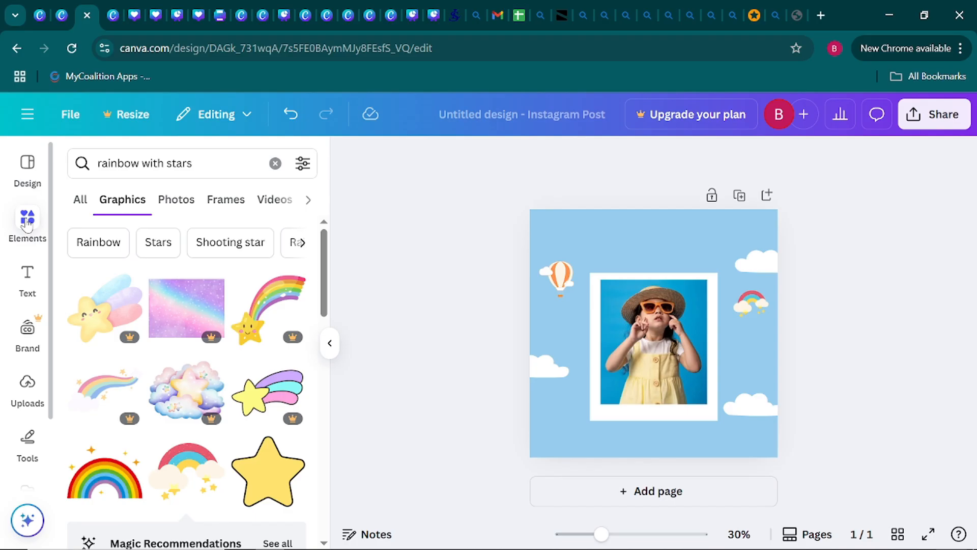
click(275, 164)
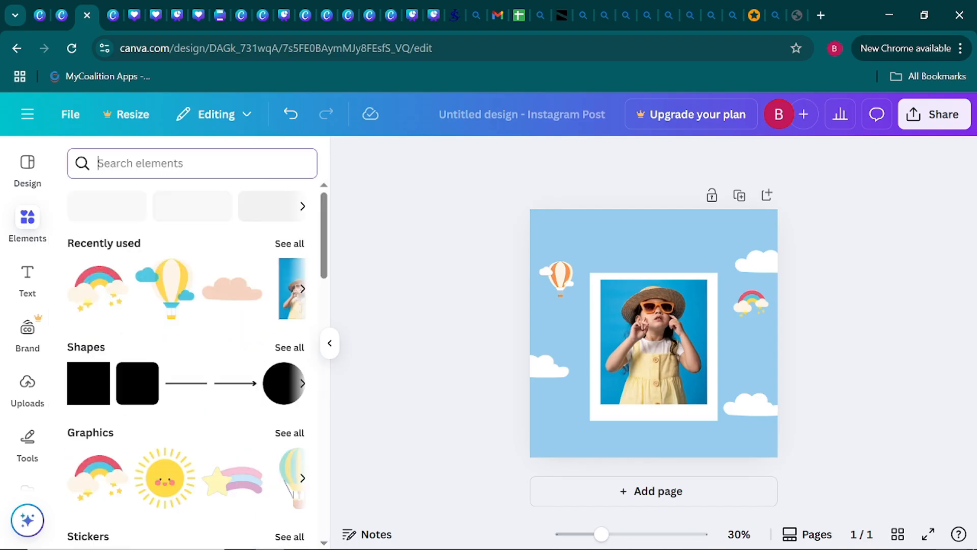
text(50%)
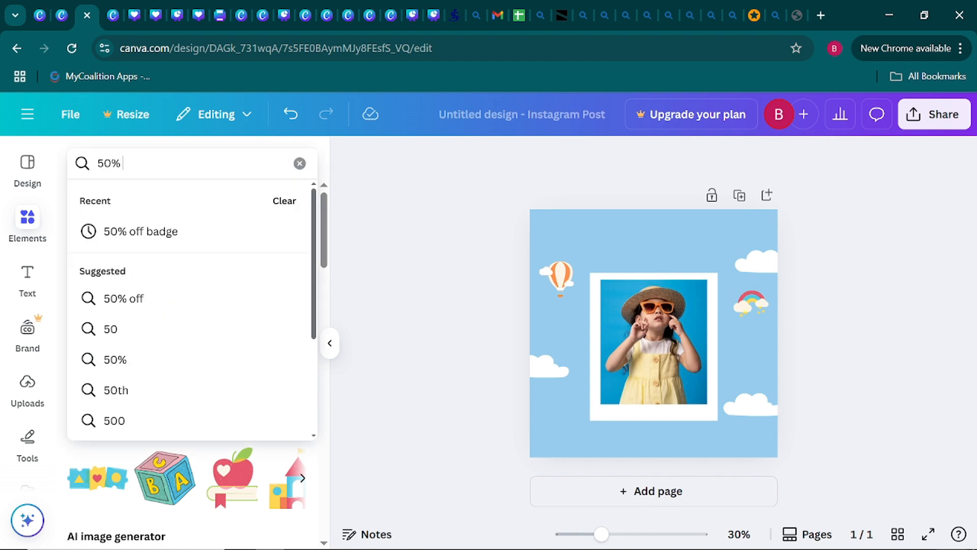
text( off Ba)
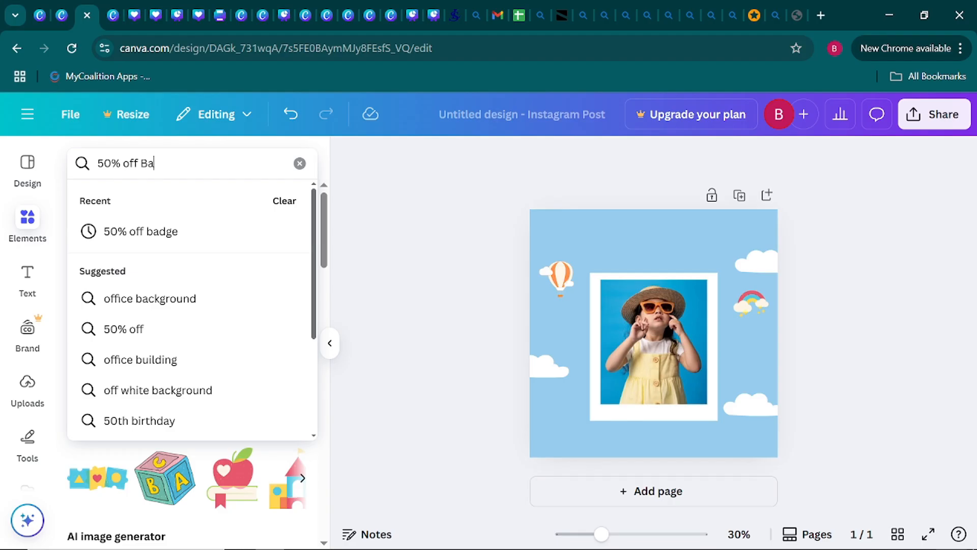
text(dge)
key(Return)
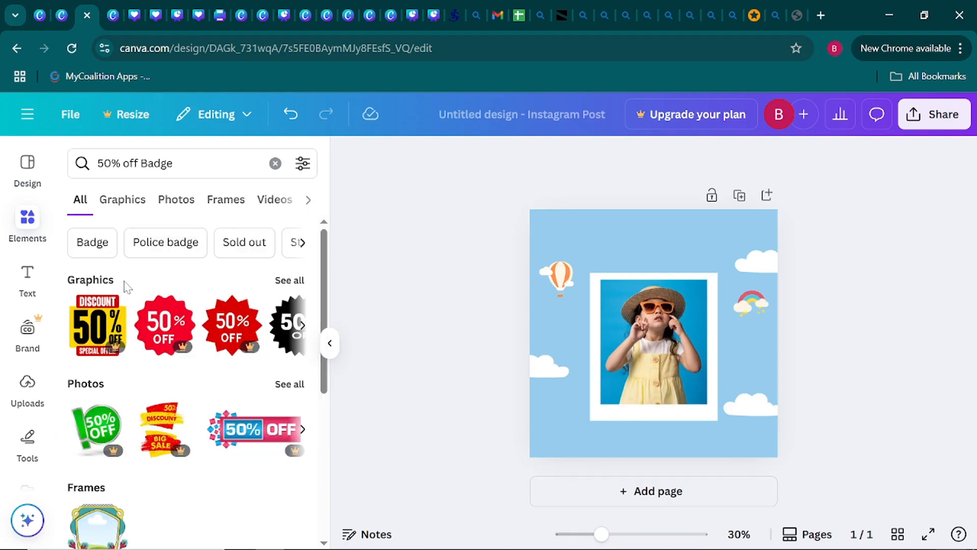
Add the free red-orange scalloped 50% OFF badge from the graphics results and shrink it to about one-seventh of the page width.
click(302, 326)
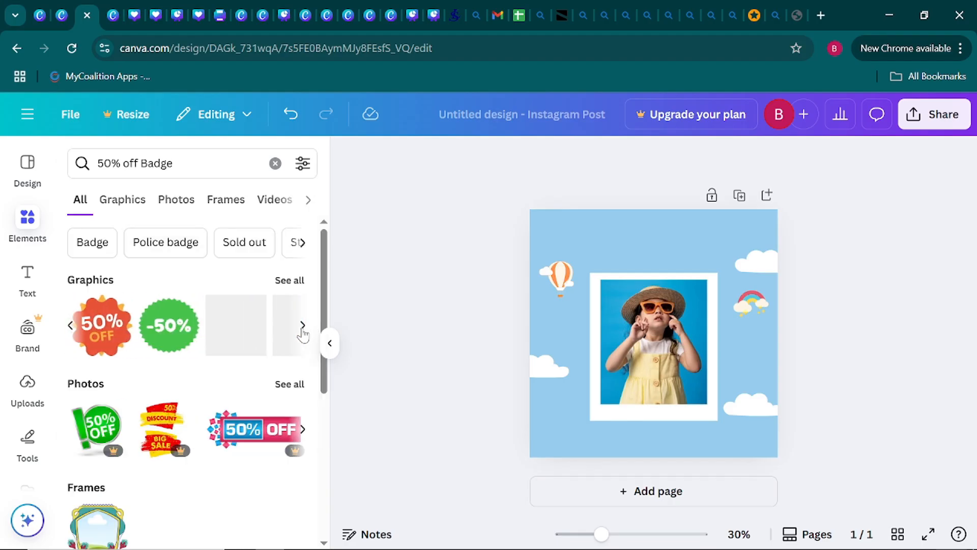
click(104, 334)
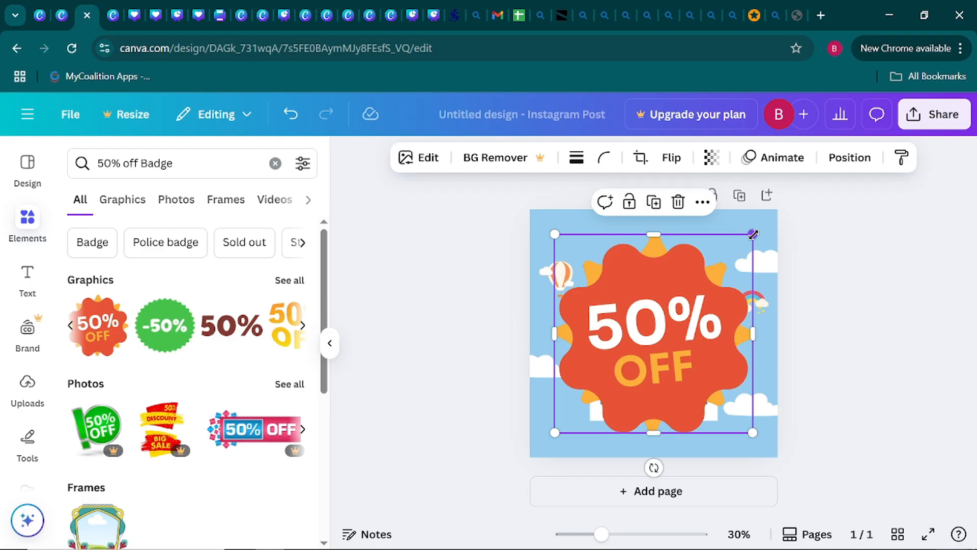
drag(753, 234, 599, 404)
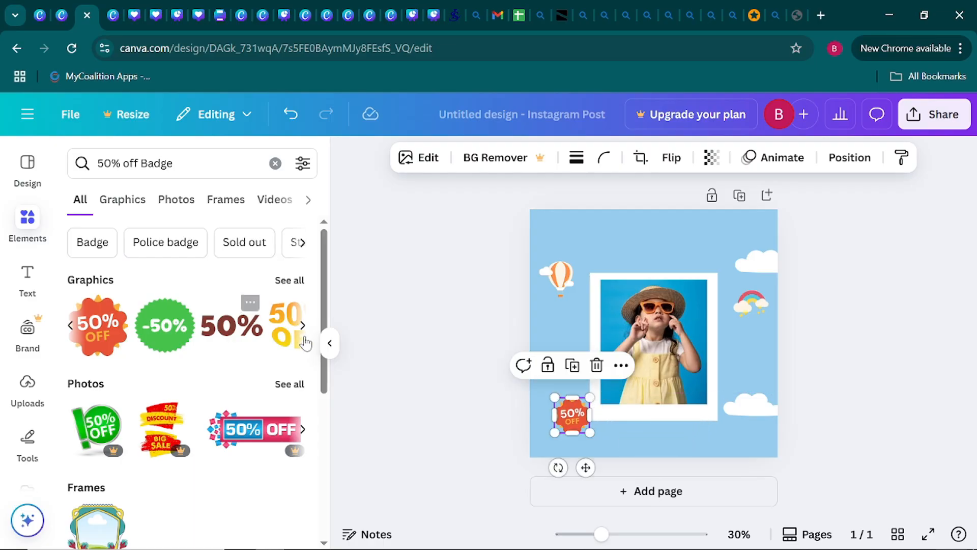
Move the 50% OFF badge onto the lower-left corner of the photo frame, overlapping the photo.
click(327, 344)
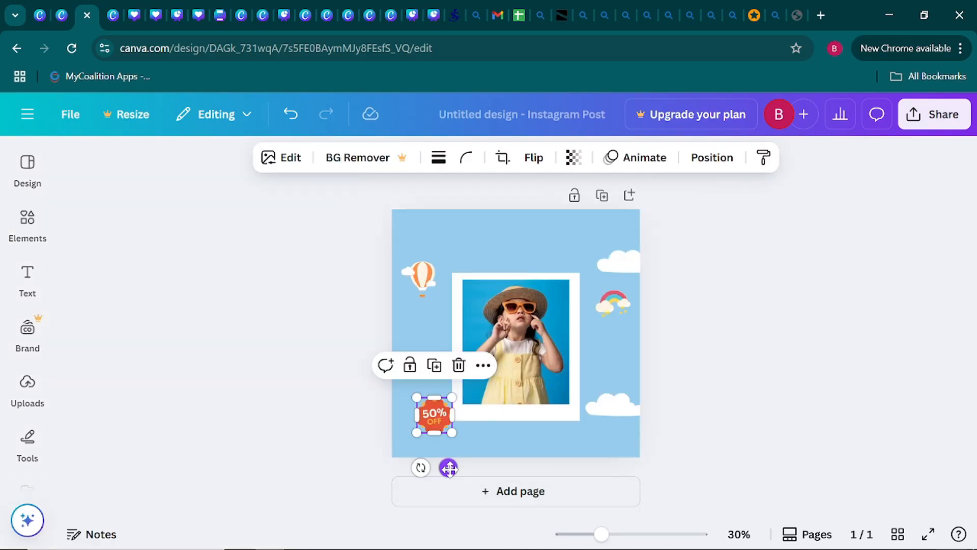
drag(447, 466, 475, 451)
click(347, 388)
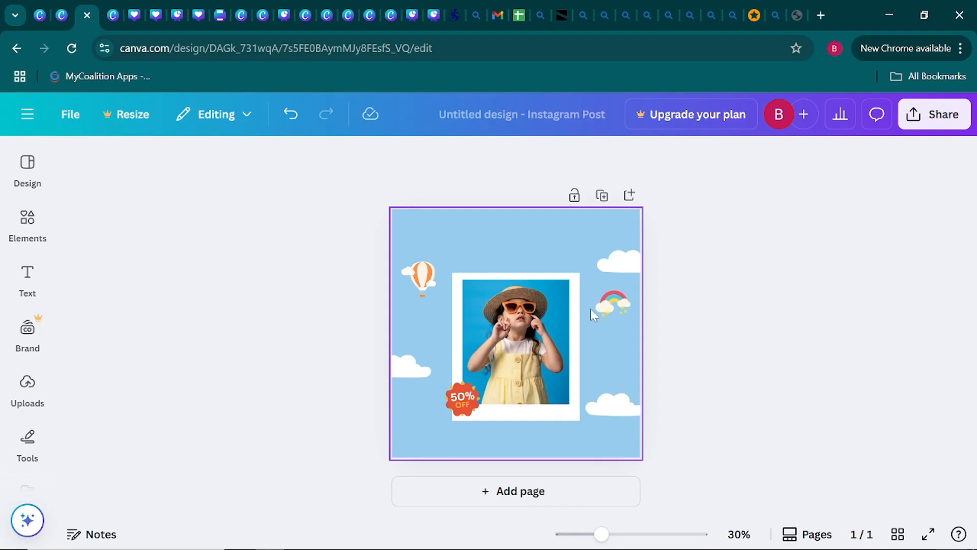
Add a text box to the page containing "Kids collection sales".
click(27, 328)
click(23, 278)
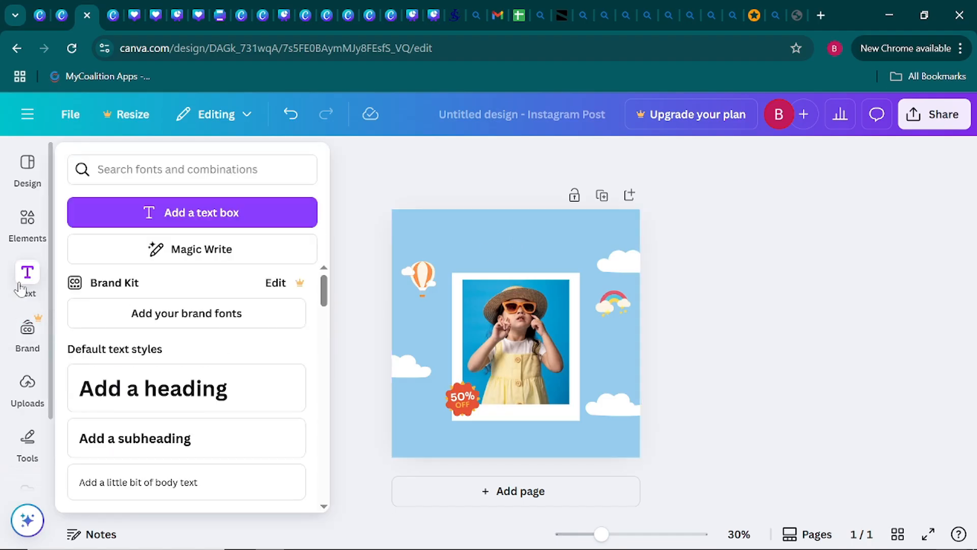
click(184, 214)
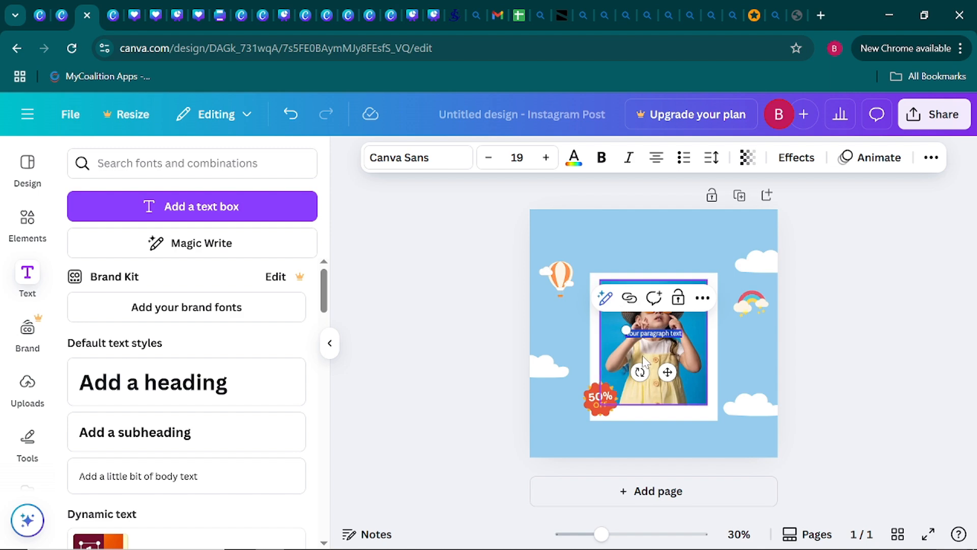
text(Kids c)
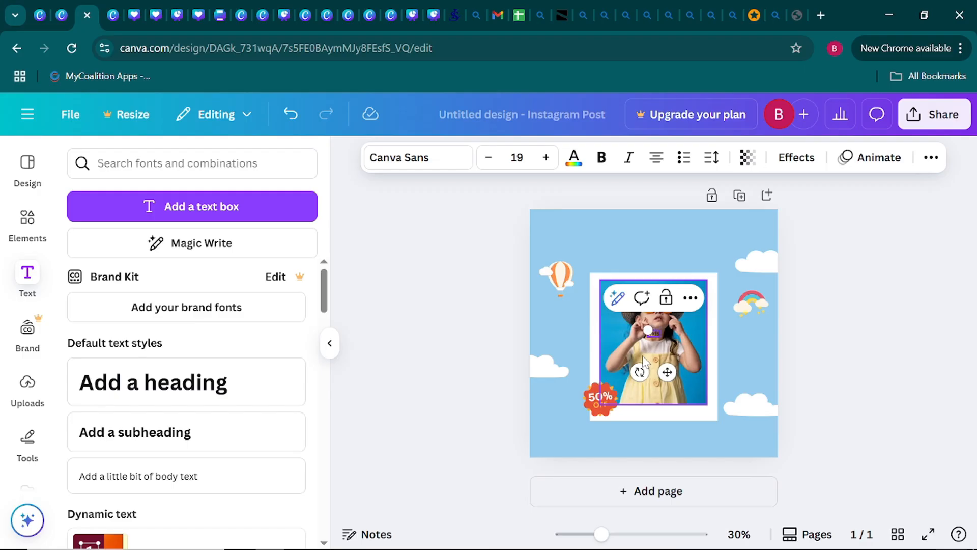
text(ollection sales)
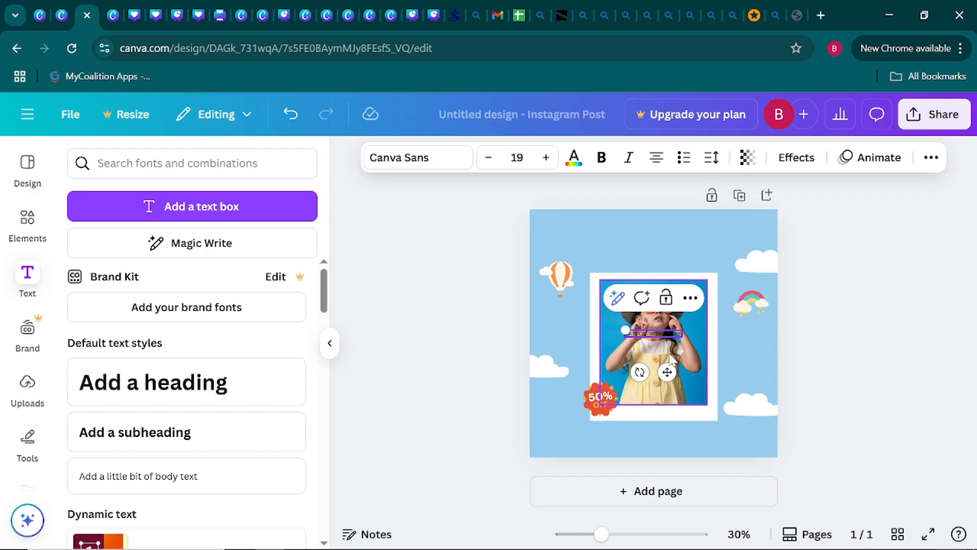
Move the "Kids collection sales" text straight up to sit centred just above the photo frame.
drag(668, 373, 668, 298)
click(446, 301)
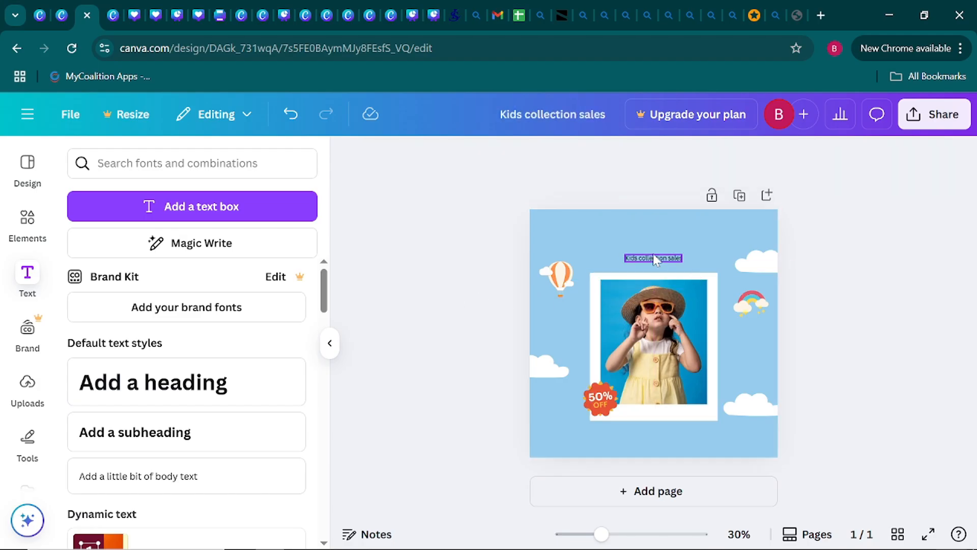
click(327, 361)
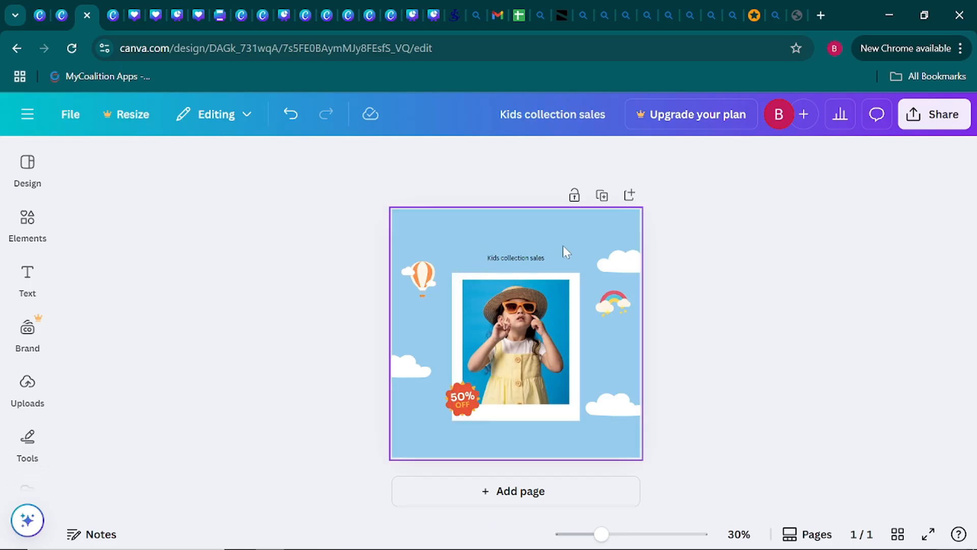
Increase the font size of the "Kids collection sales" text to 36.
double_click(529, 260)
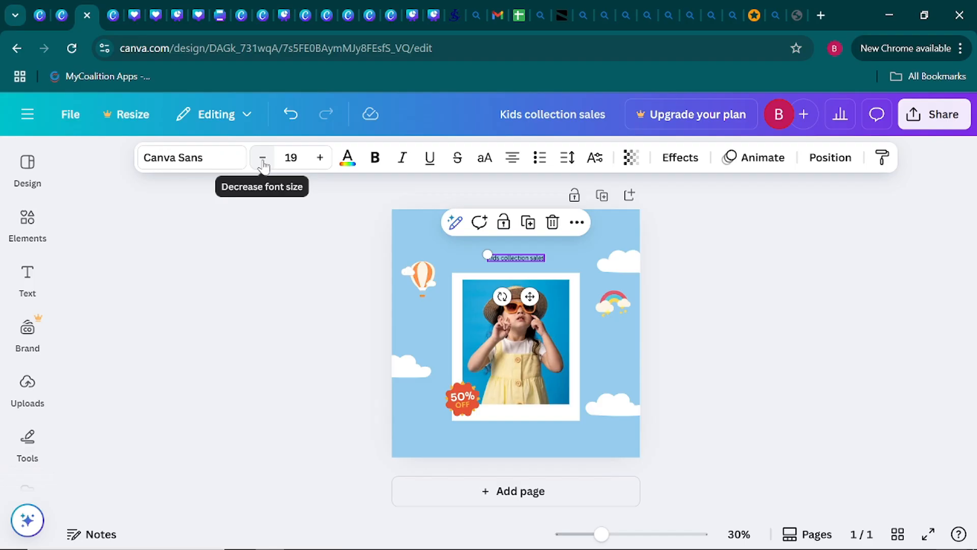
click(320, 159)
click(320, 160)
click(320, 160)
click(321, 159)
click(321, 159)
click(320, 159)
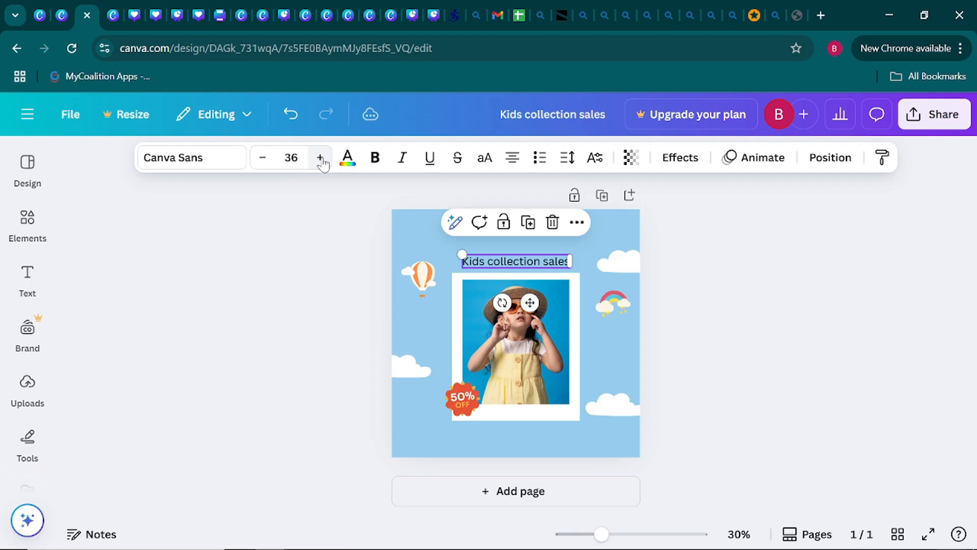
Increase the "Kids collection sales" heading's font size to 54 and move it slightly up above the photo frame.
click(320, 159)
click(320, 160)
click(321, 159)
drag(530, 309, 530, 300)
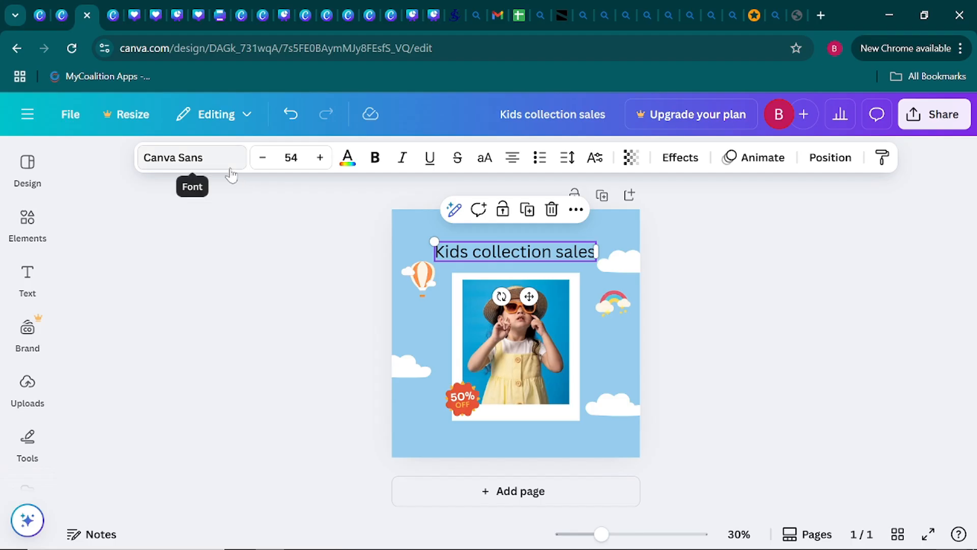
Search the fonts for "playfair display" and apply Playfair Display to the "Kids collection sales" heading.
click(173, 163)
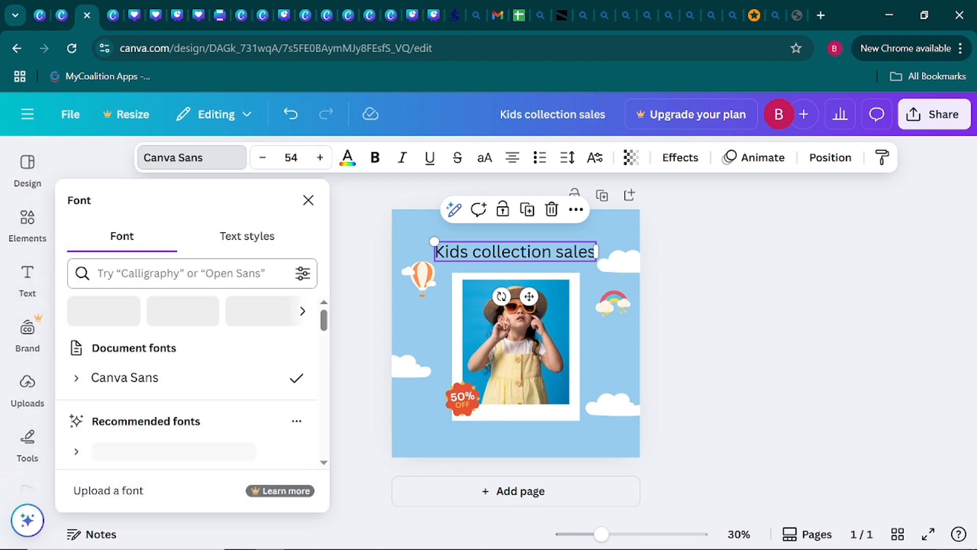
click(181, 273)
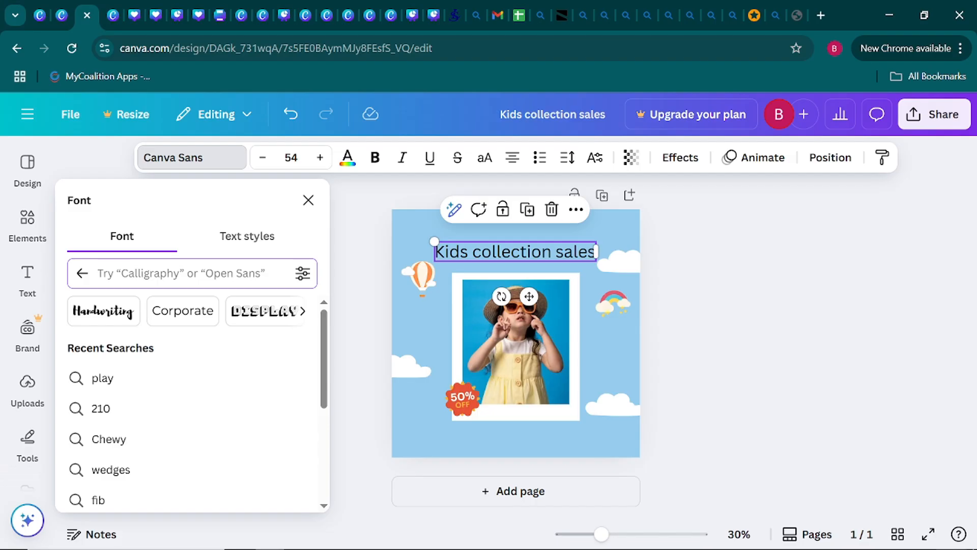
text(play)
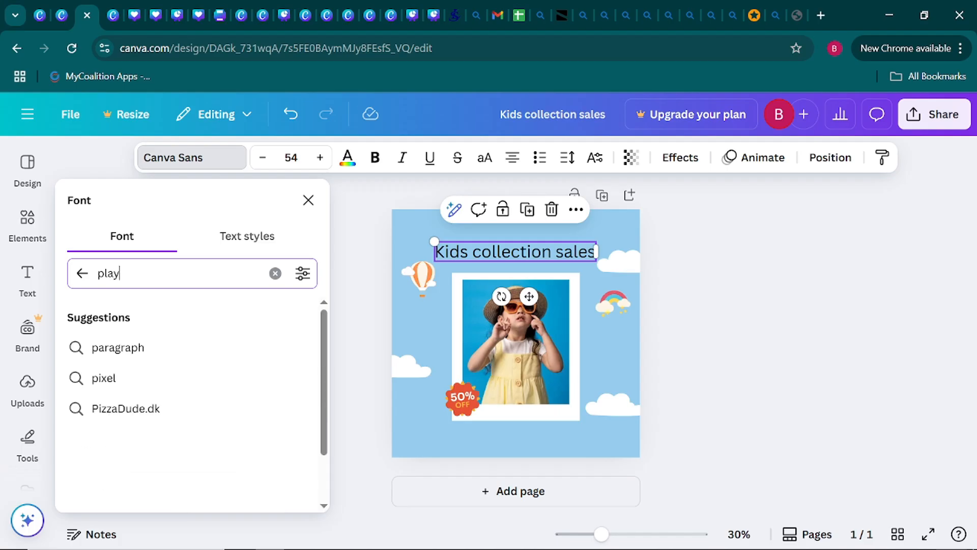
text(f)
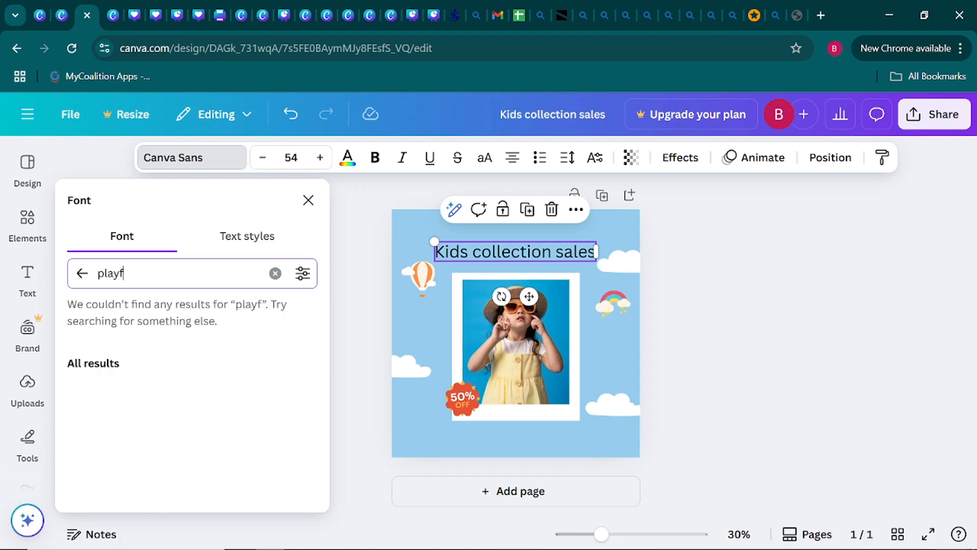
text(air)
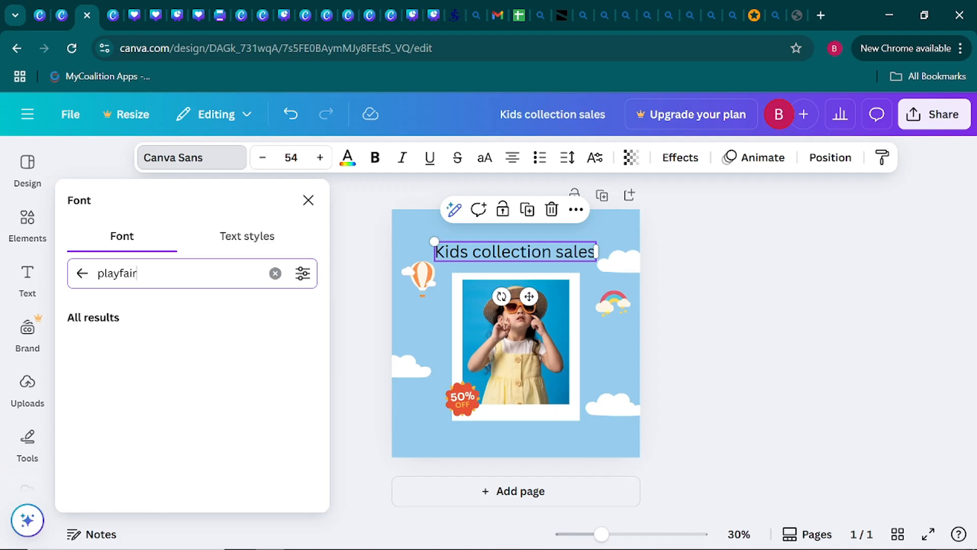
text( d)
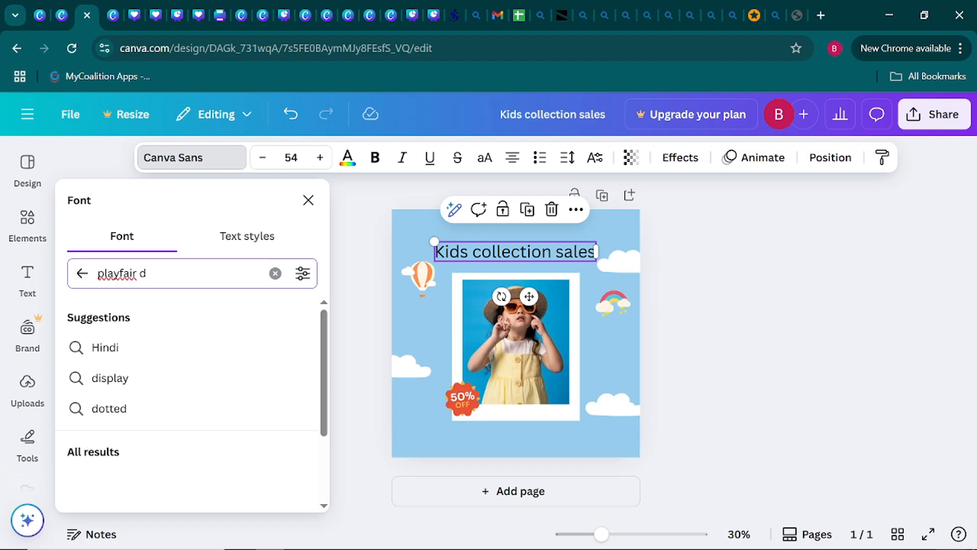
text(isplay)
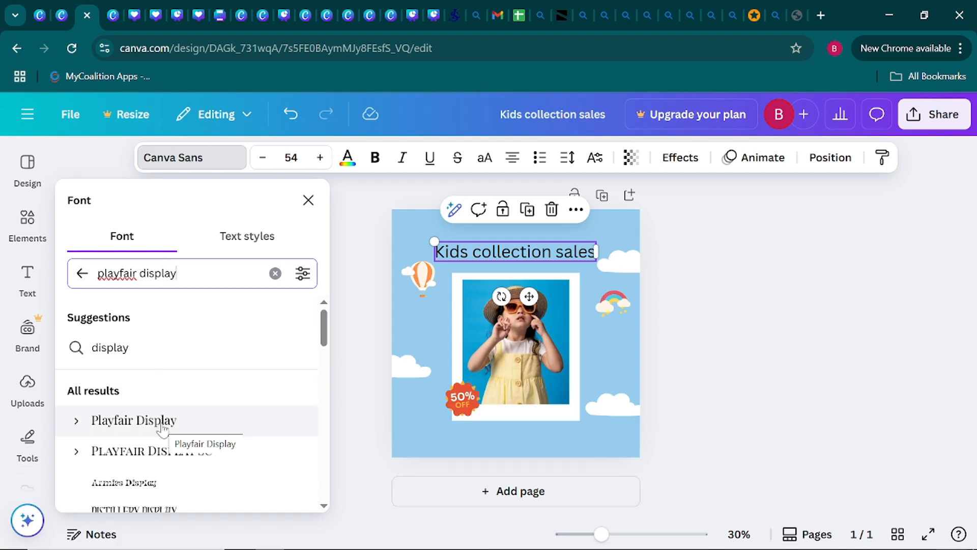
click(161, 426)
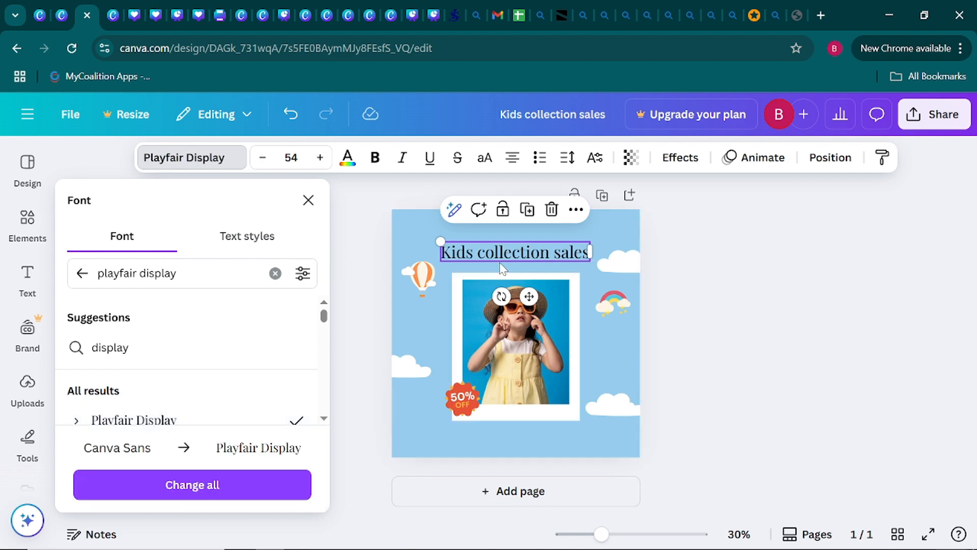
click(365, 315)
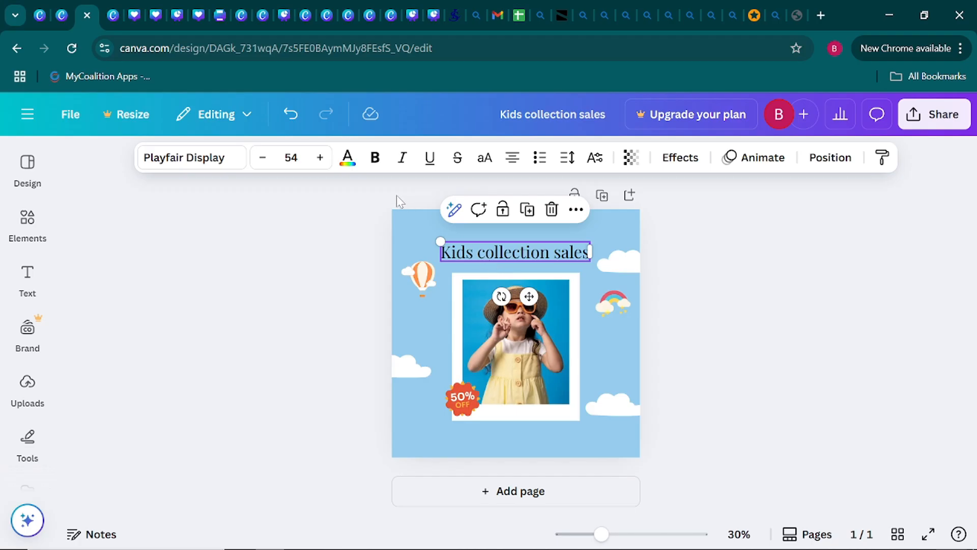
Colour the "Kids collection sales" heading a deep orange, #F46E1C, starting from the document's orange #FF914D.
click(347, 168)
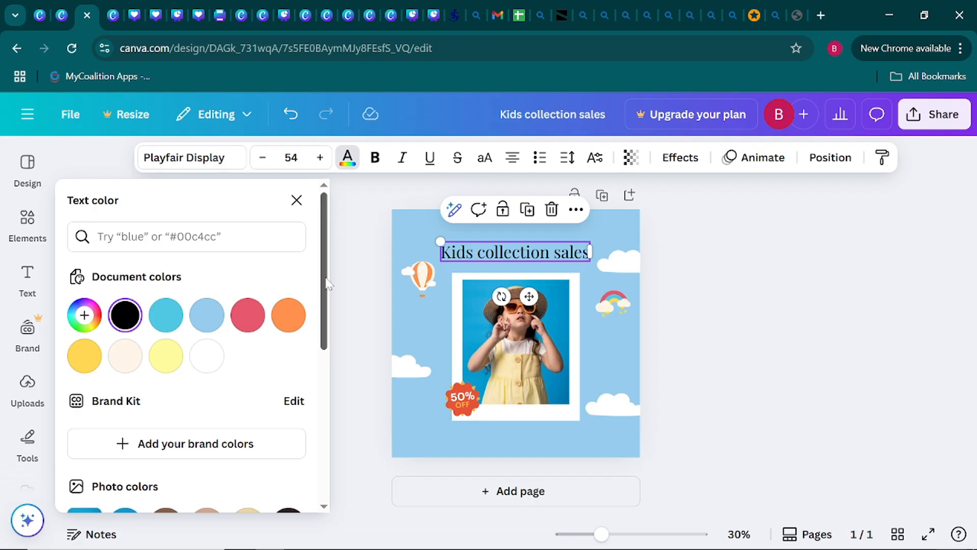
click(295, 320)
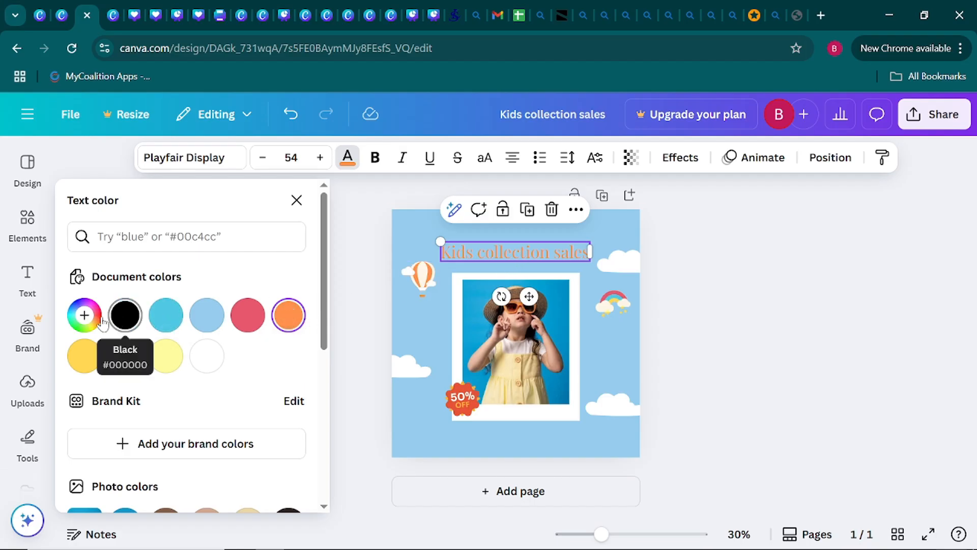
click(84, 315)
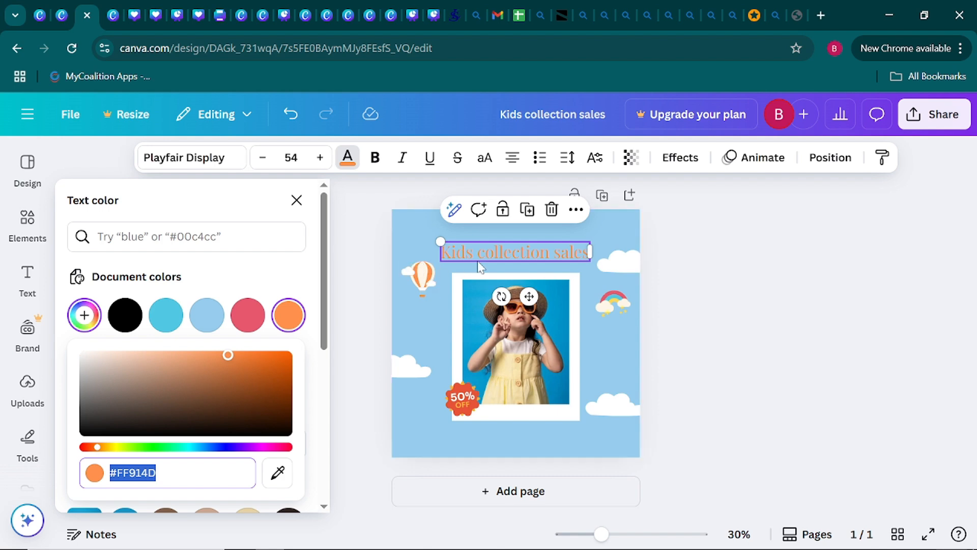
drag(228, 355, 268, 355)
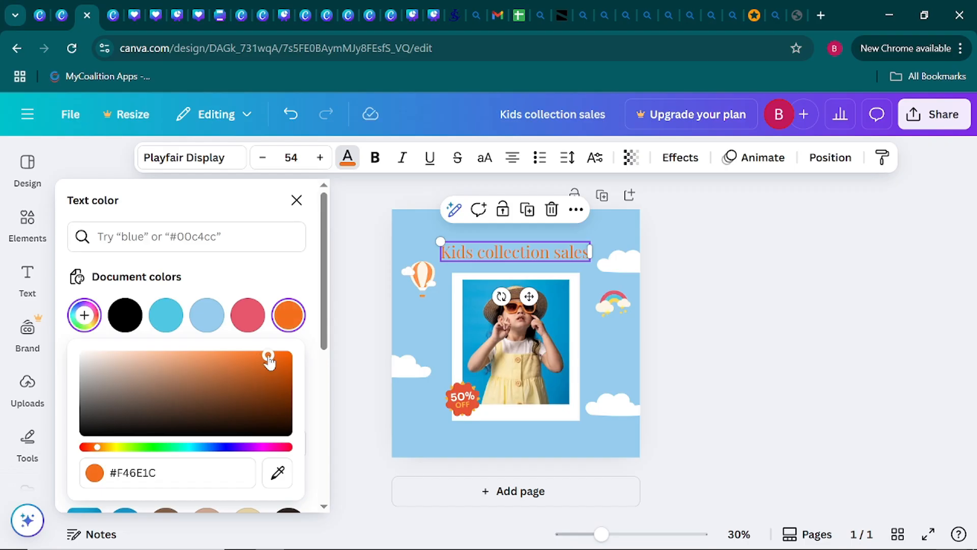
click(359, 330)
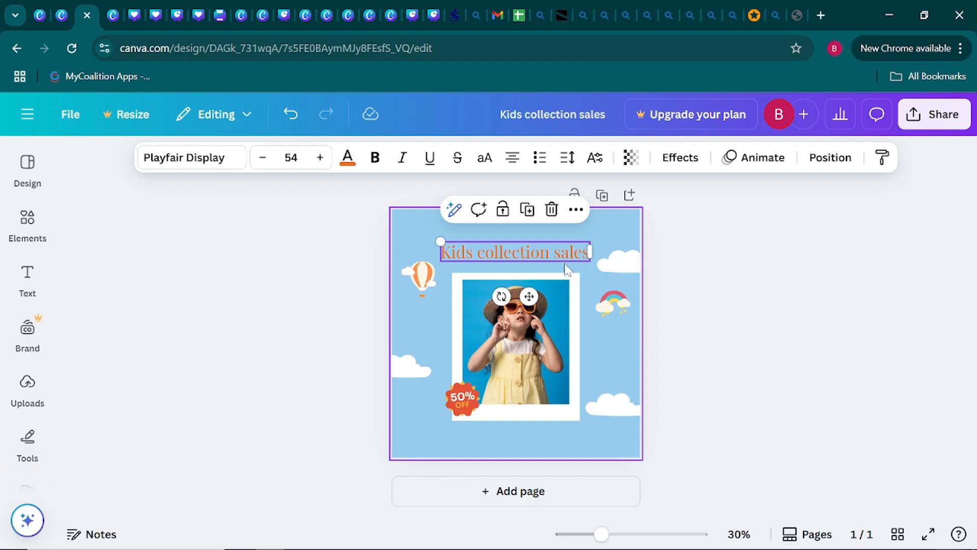
Apply the Outline text effect to the "Kids collection sales" heading.
click(687, 159)
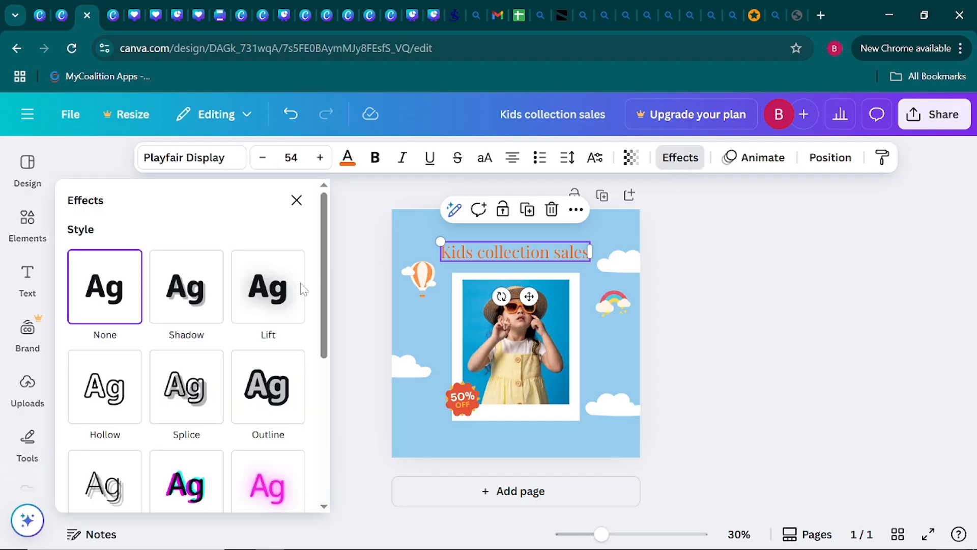
scroll(220, 350, down, 2)
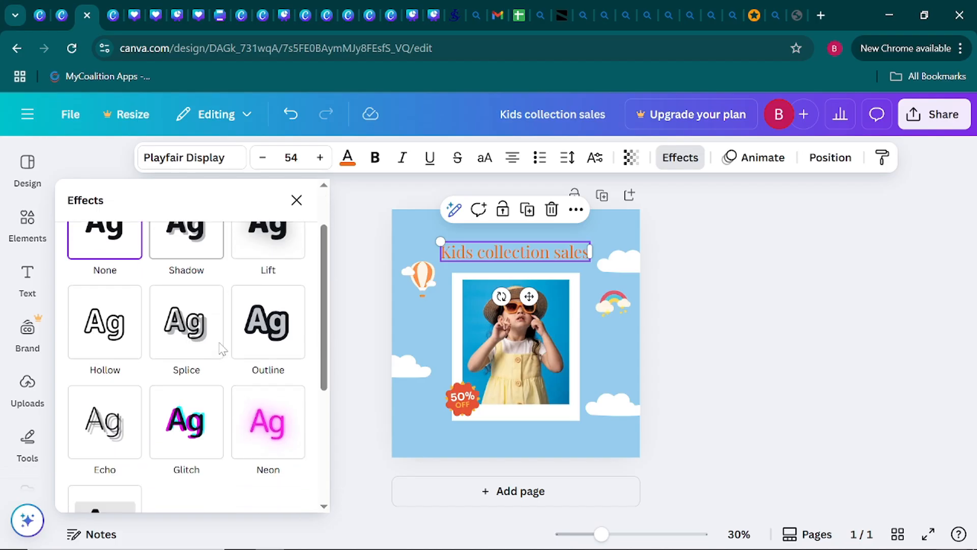
scroll(218, 320, down, 3)
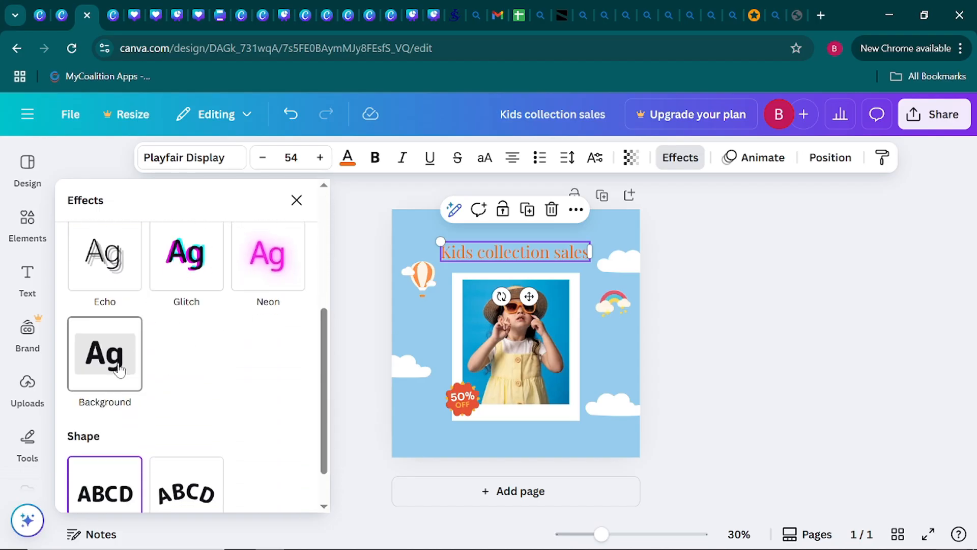
scroll(112, 371, down, 1)
scroll(230, 357, up, 4)
scroll(231, 360, up, 1)
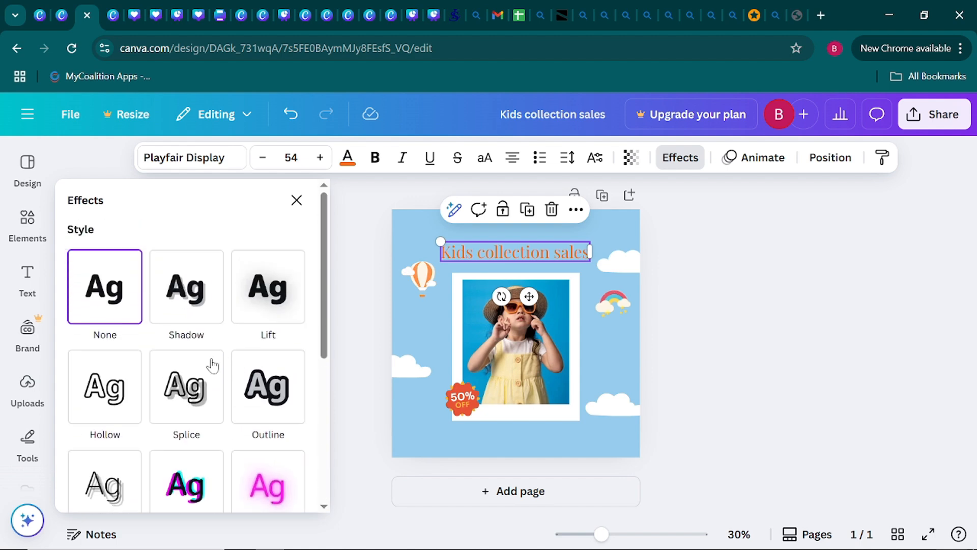
click(269, 412)
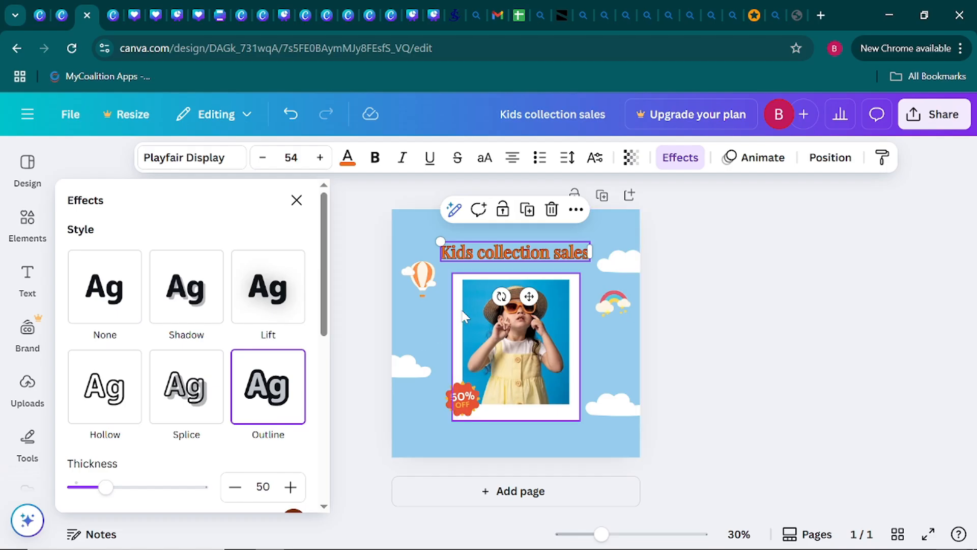
Change the heading's outline colour to white from the document colours.
scroll(283, 375, down, 3)
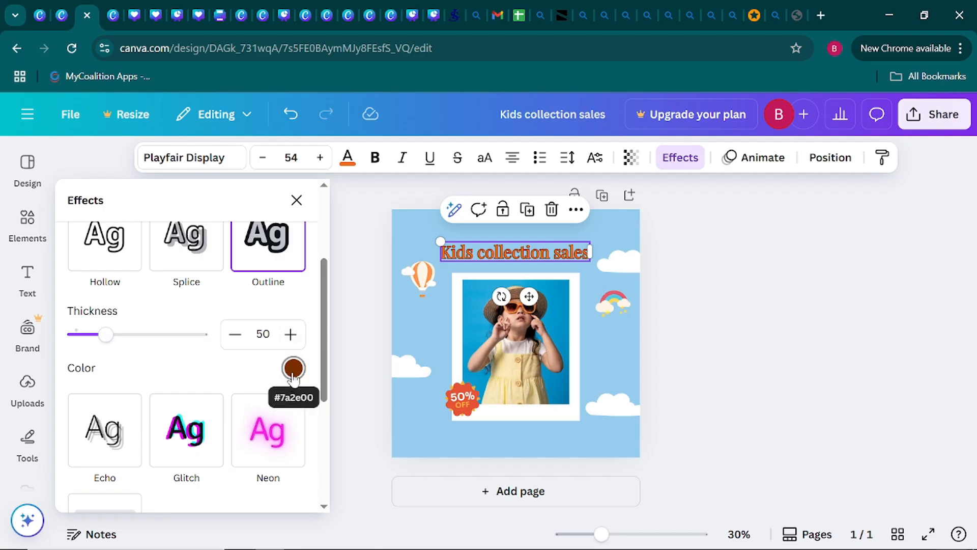
click(294, 369)
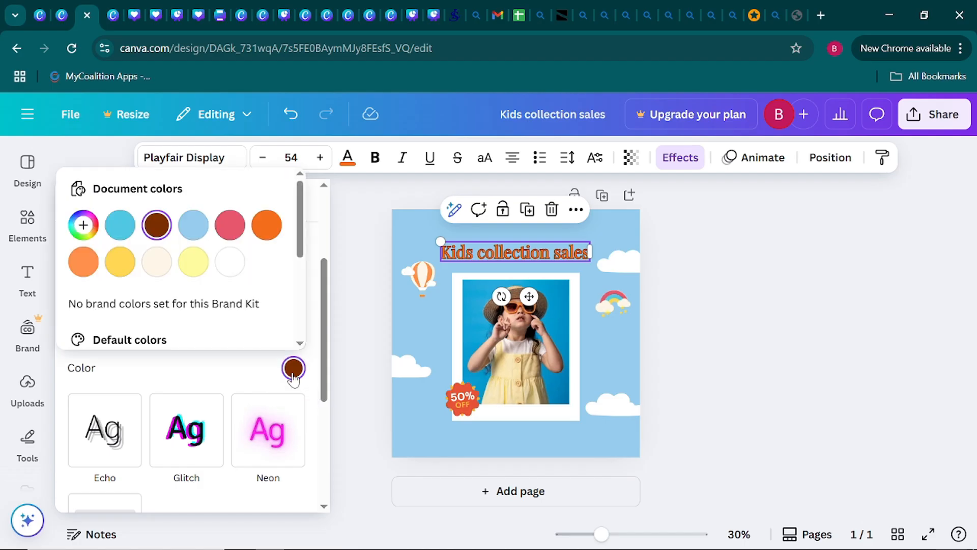
click(230, 263)
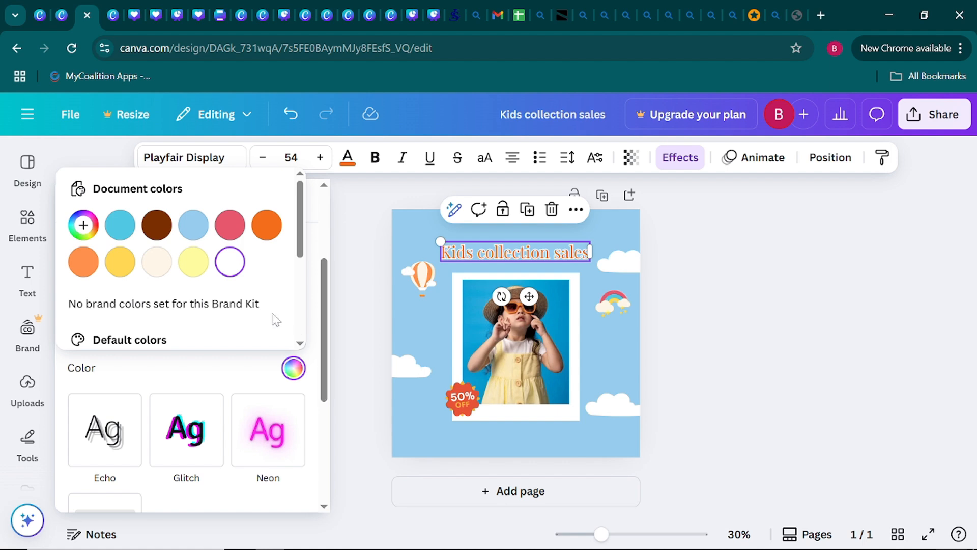
Apply the Curve shape to the "Kids collection sales" heading with a curve value of 19.
drag(323, 351, 324, 441)
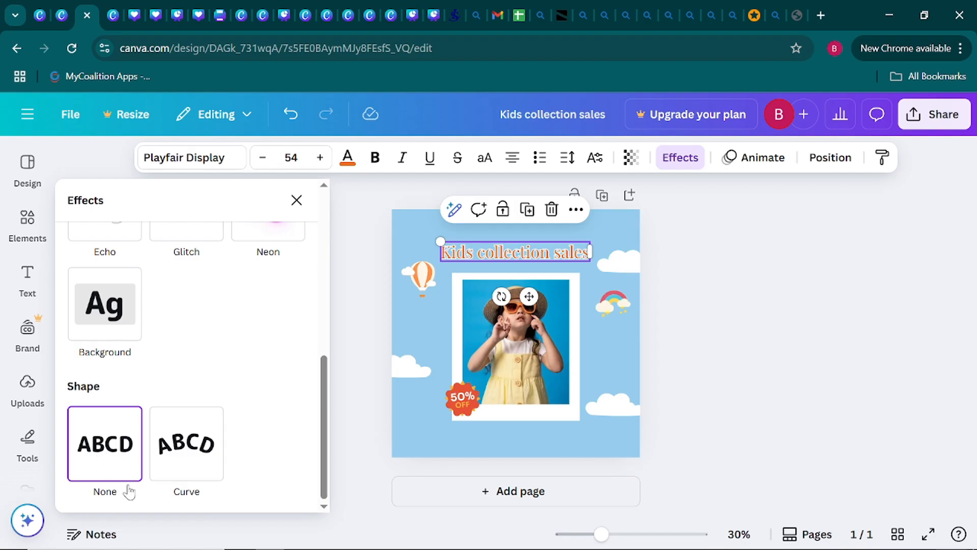
click(188, 447)
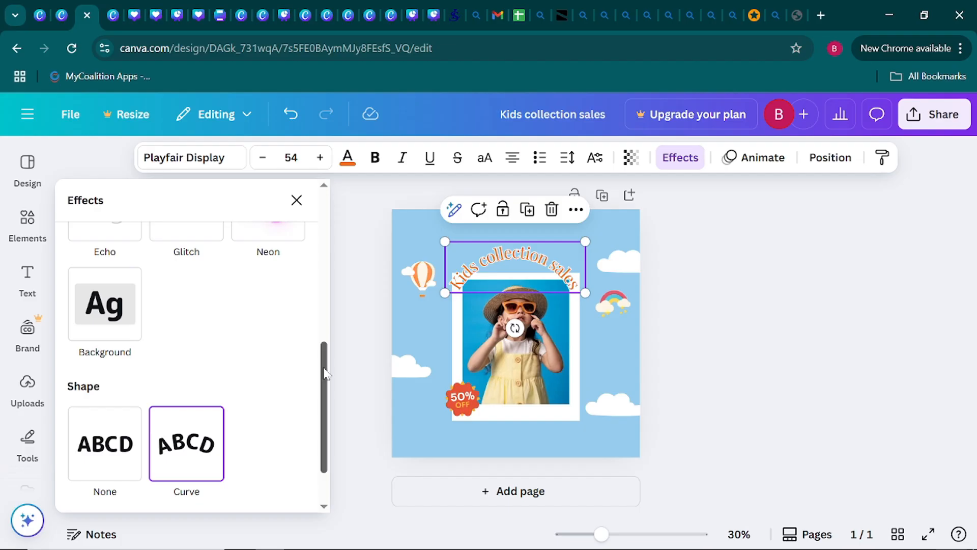
drag(325, 374, 325, 411)
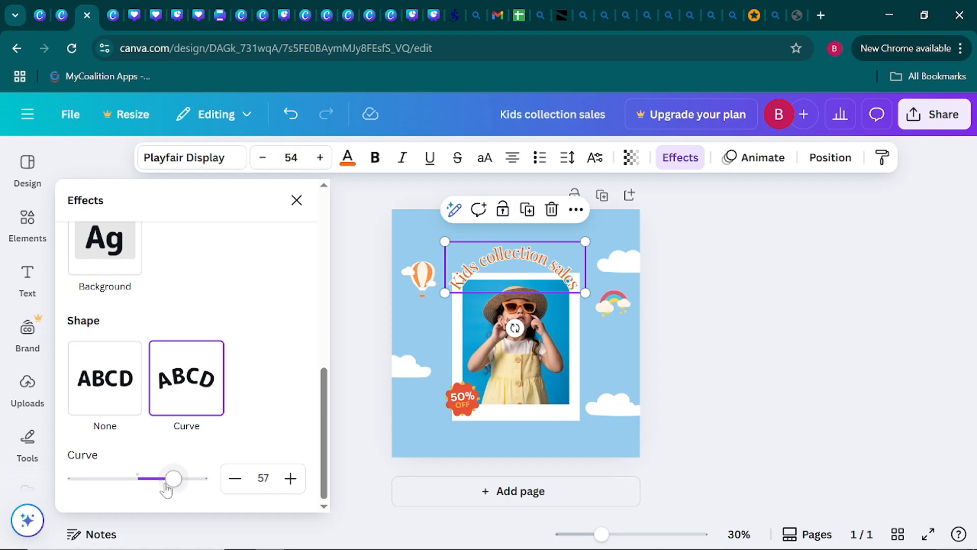
drag(181, 487, 149, 479)
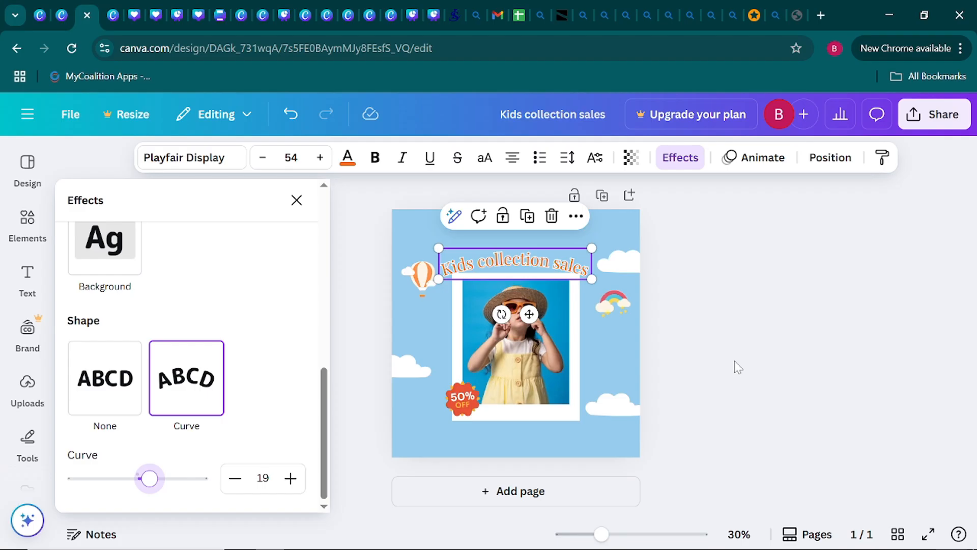
Move the curved heading slightly up so it sits just above the photo frame.
drag(534, 263, 529, 254)
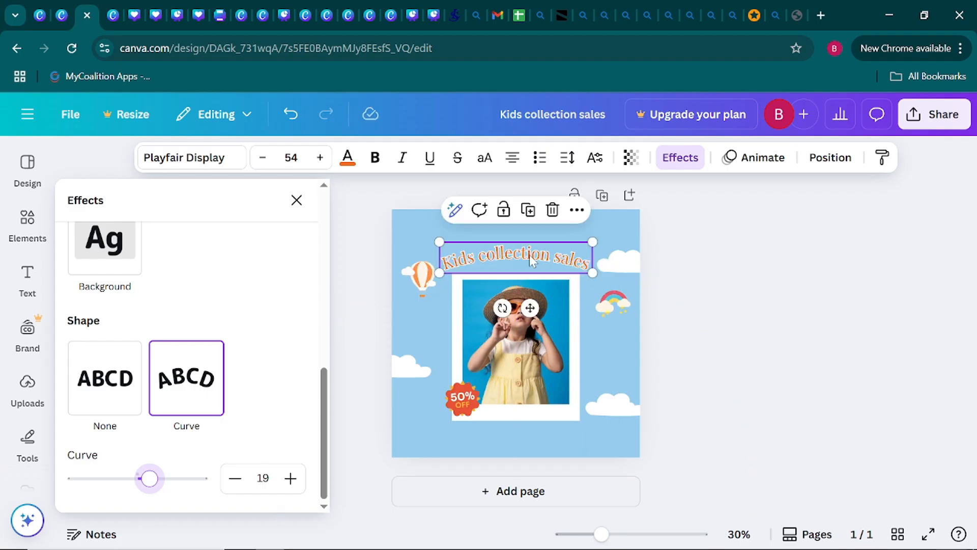
click(738, 256)
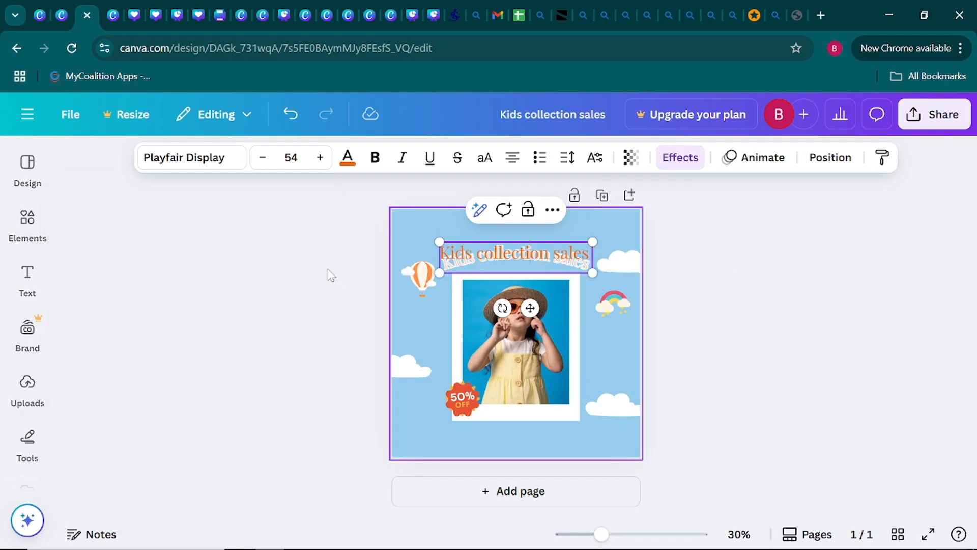
click(312, 271)
Fine-tune the curved heading's orange text colour to a slightly brighter shade.
click(480, 251)
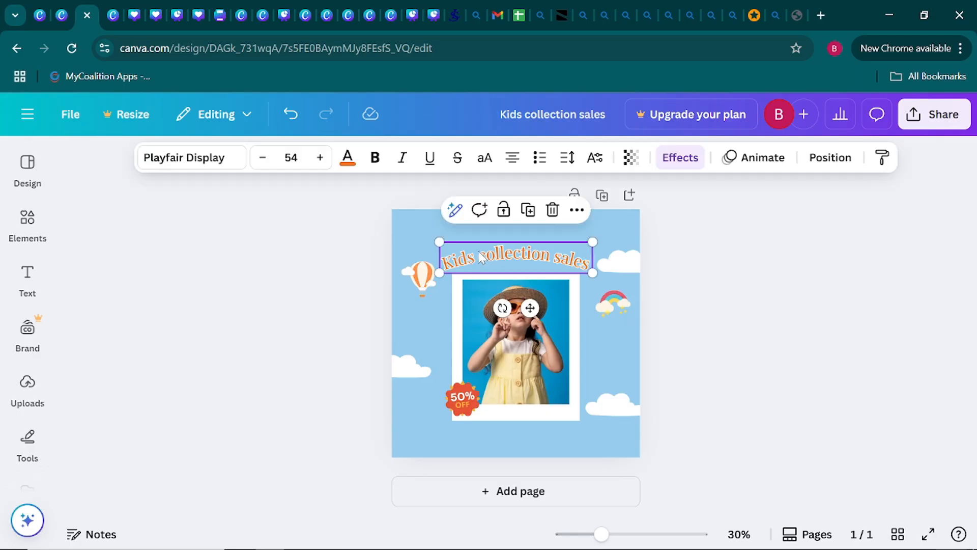
click(347, 158)
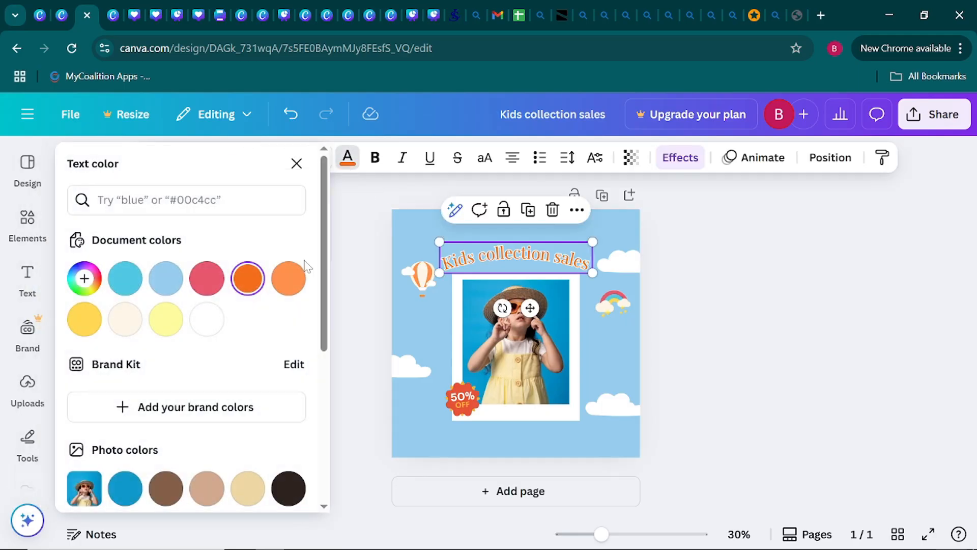
click(259, 320)
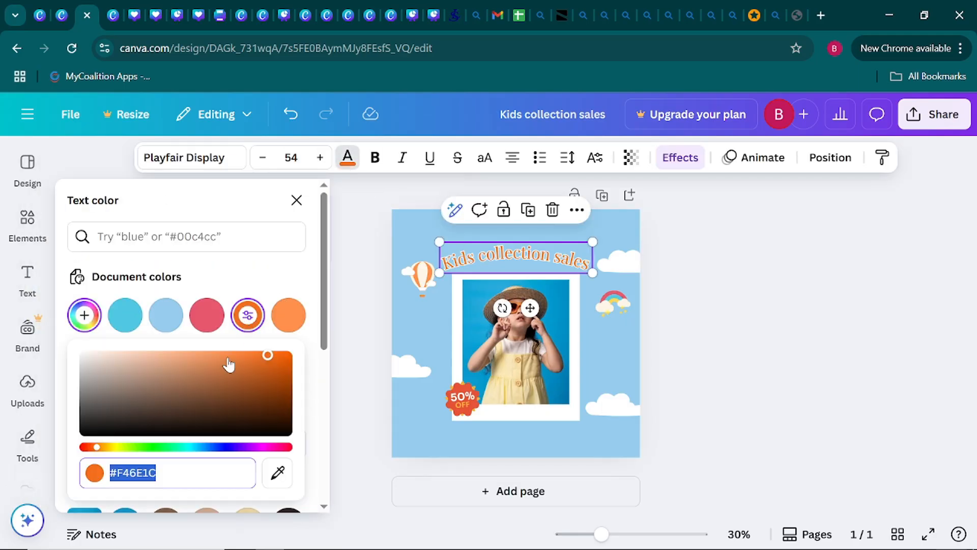
mouse_move(266, 355)
mouse_down()
mouse_move(236, 359)
mouse_move(286, 353)
mouse_move(298, 395)
mouse_move(290, 343)
mouse_move(263, 352)
mouse_up()
click(721, 334)
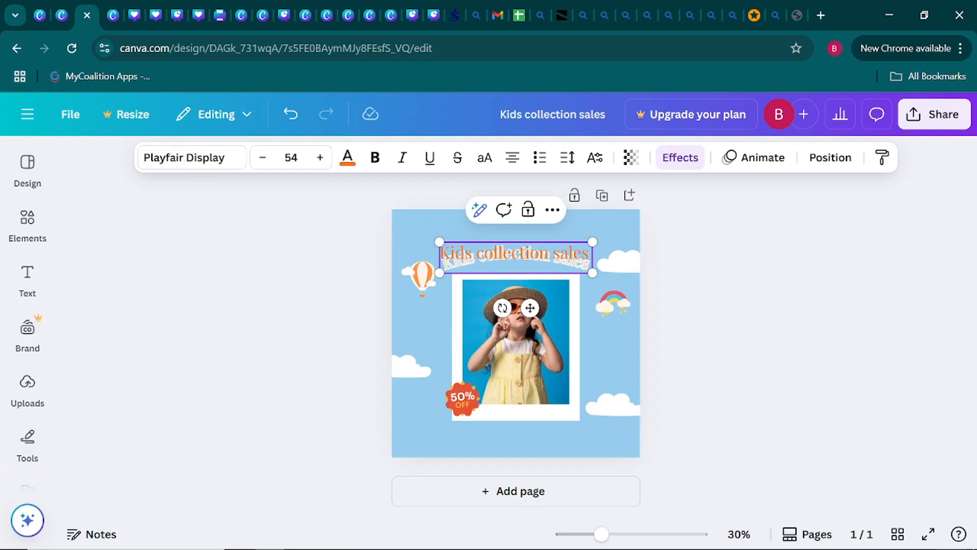
click(283, 235)
Increase the curved "Kids collection sales" heading's font size to 58.
click(483, 253)
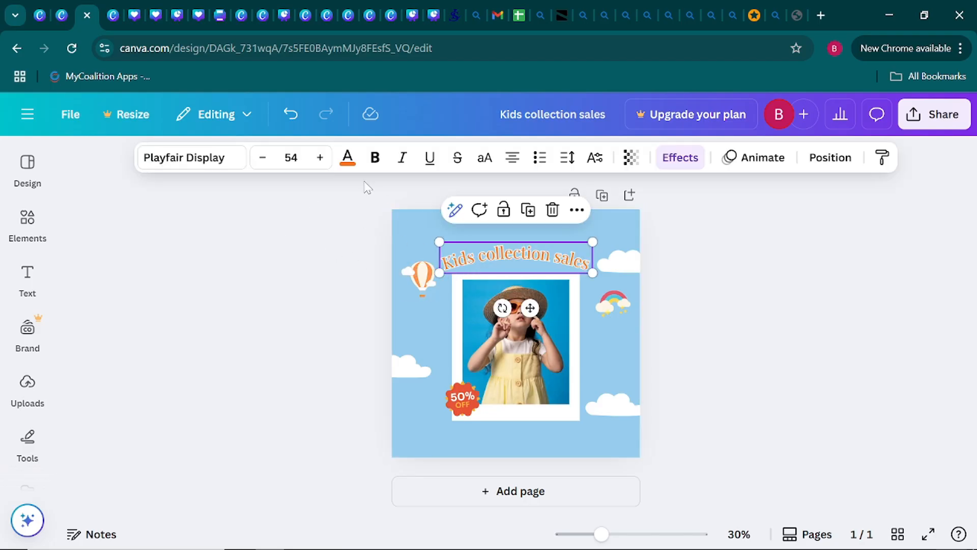
click(320, 159)
click(320, 158)
click(320, 159)
Increase the curved "Kids collection sales" heading's font size to 59.
click(320, 159)
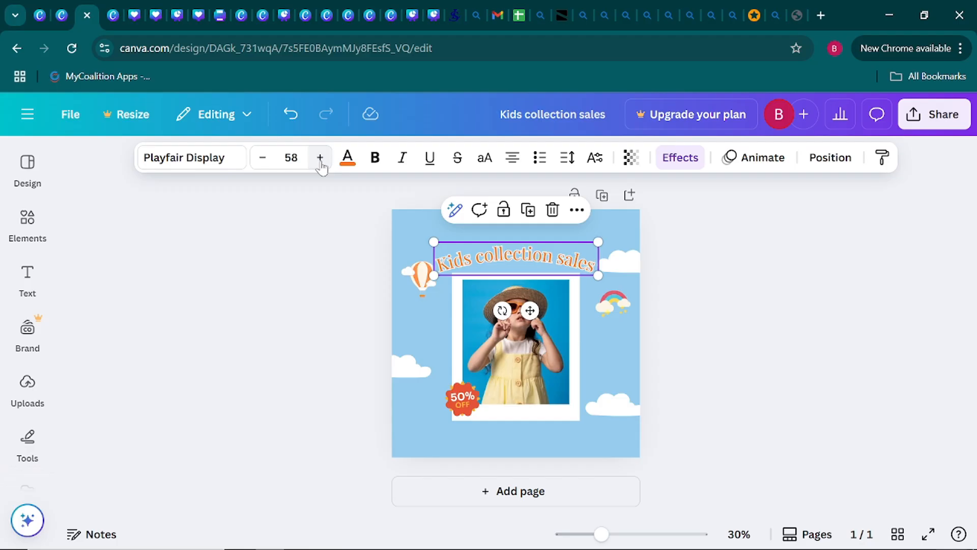
click(320, 159)
click(256, 215)
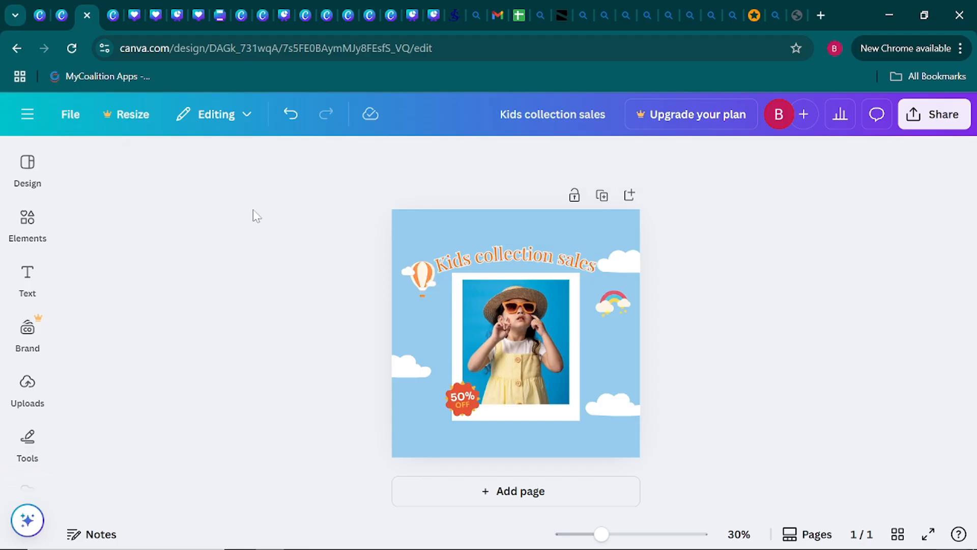
click(514, 253)
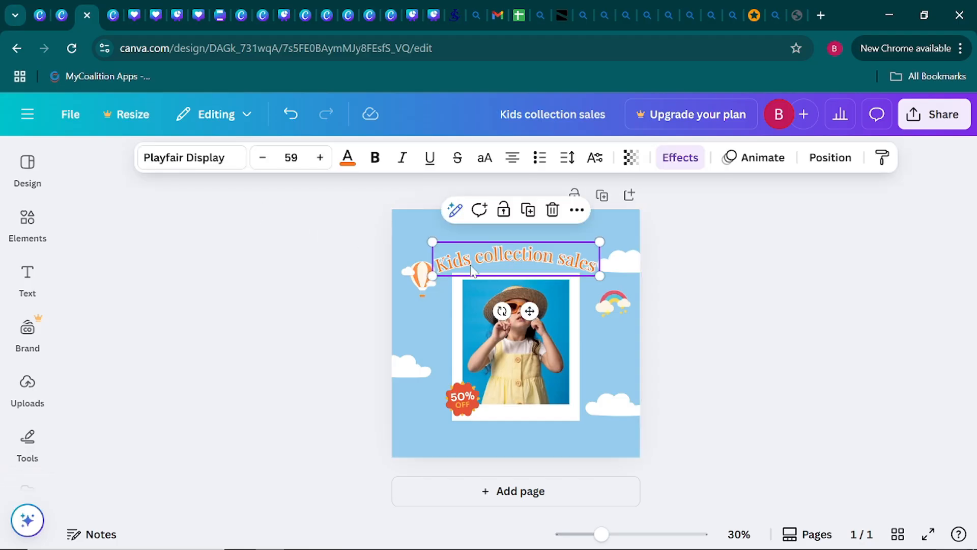
click(279, 253)
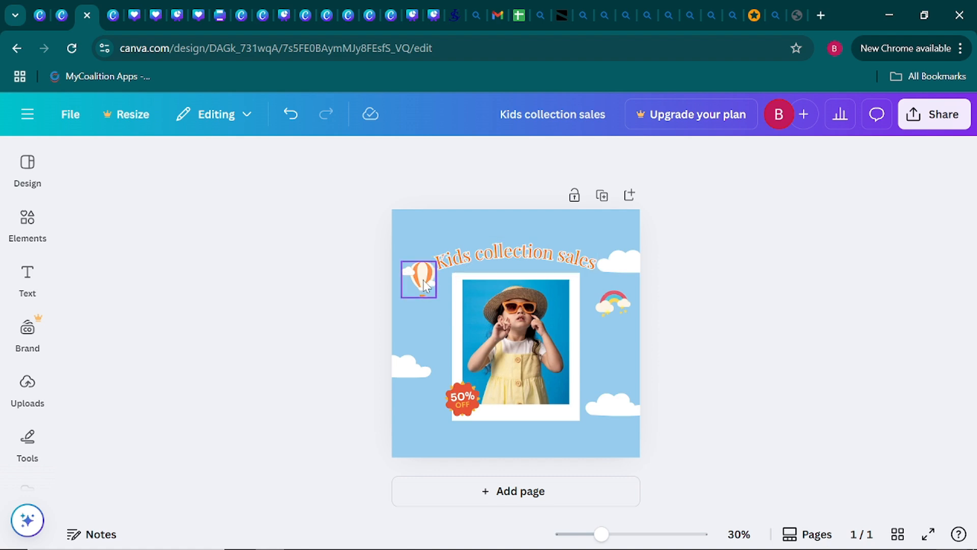
Move the hot-air balloon slightly lower and shrink the cloud beside the heading's end so both sit clear of the heading.
drag(422, 281, 421, 301)
click(393, 303)
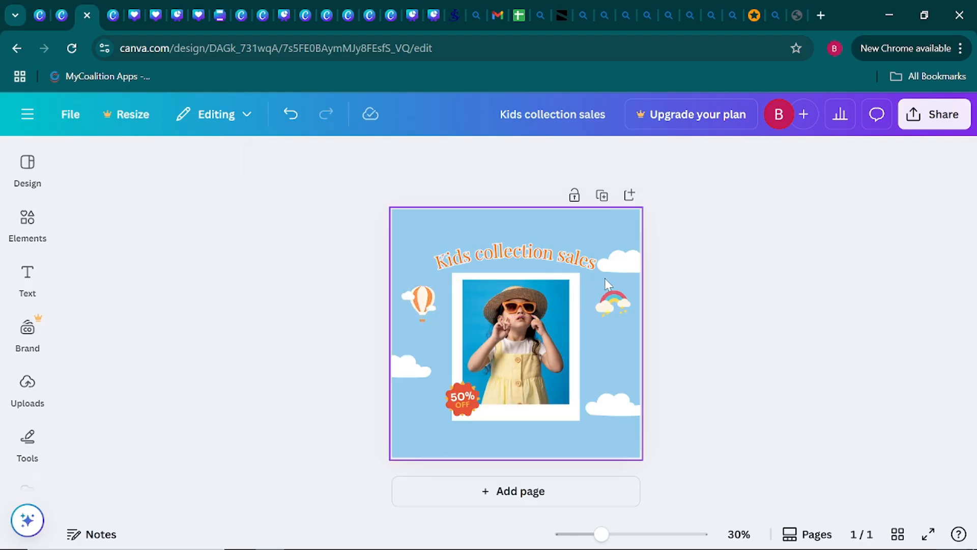
click(619, 269)
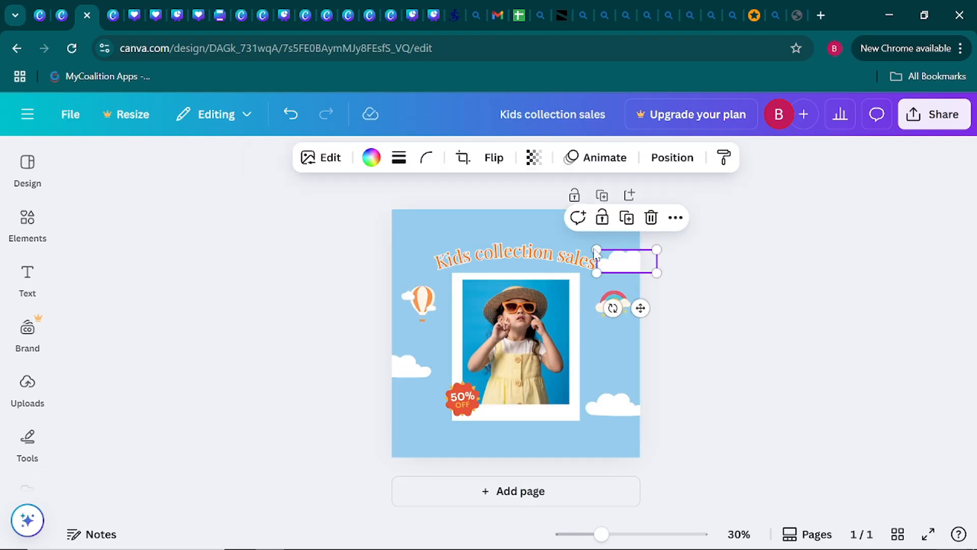
drag(598, 248, 605, 251)
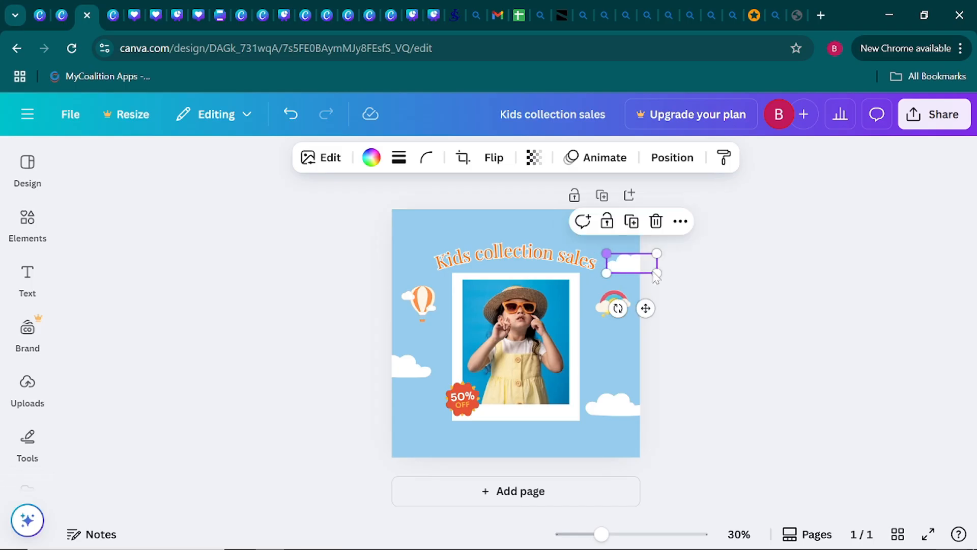
click(734, 298)
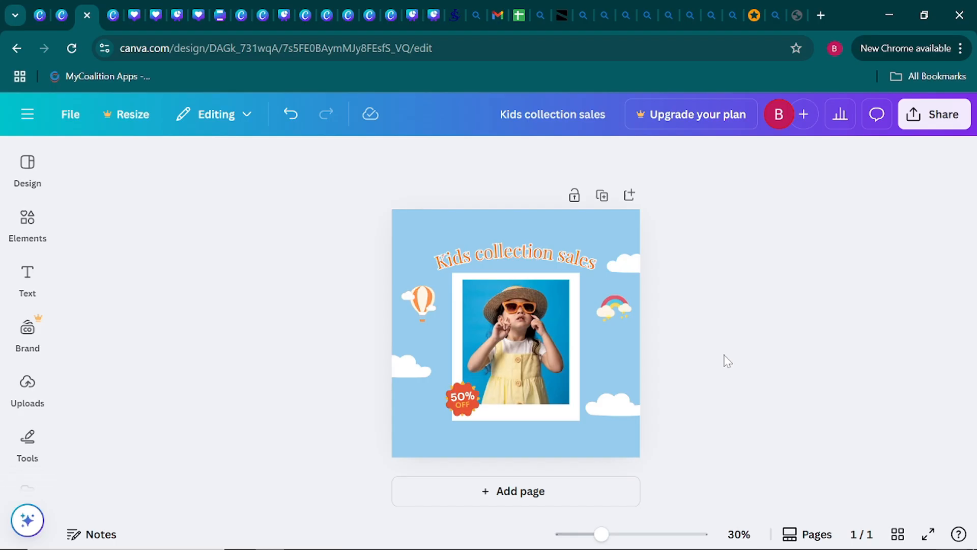
Switch to the lesson presentation and show page 37 with the example Instagram sales flyer.
key(ctrl+w)
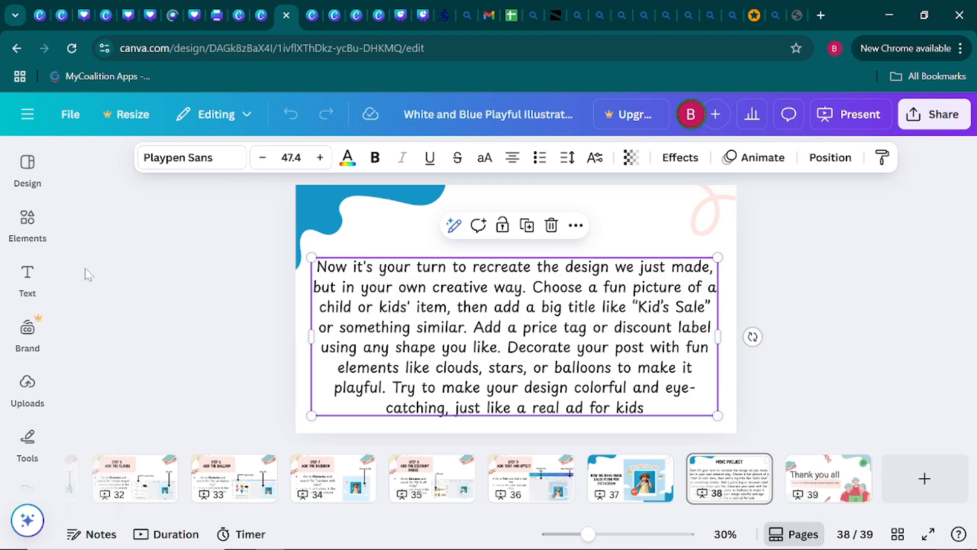
click(630, 477)
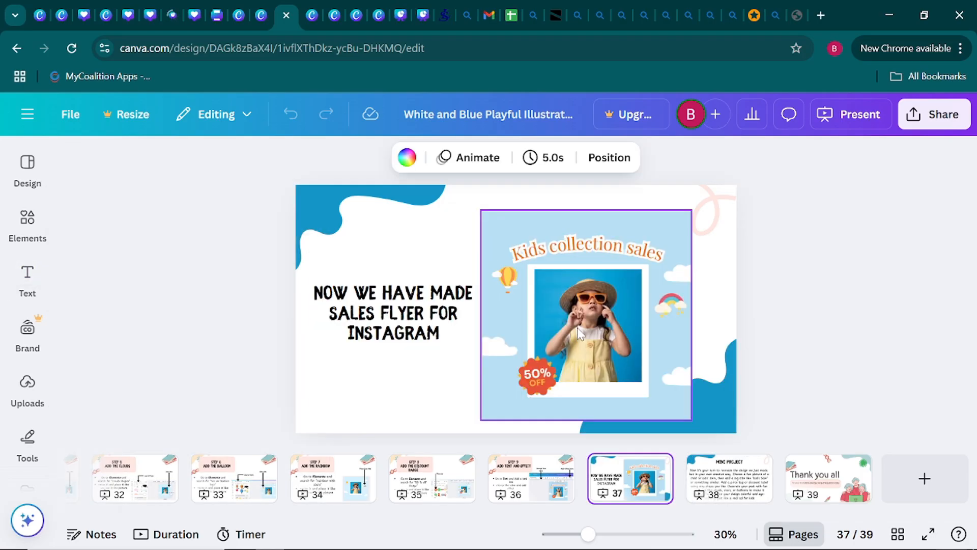